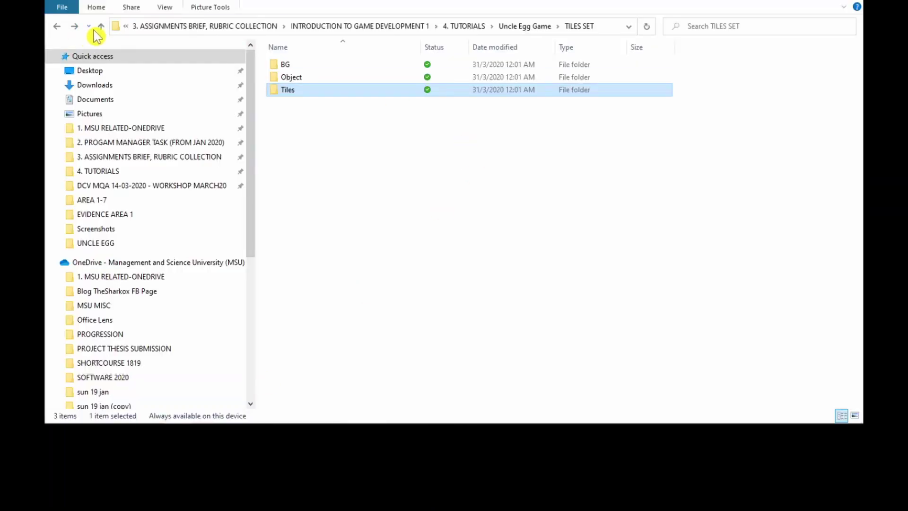
# Examine the character images in the PNG folder of UNCLE EGG SPRITES, covering the fall, idle, jump and walk poses
pyautogui.click(101, 27)
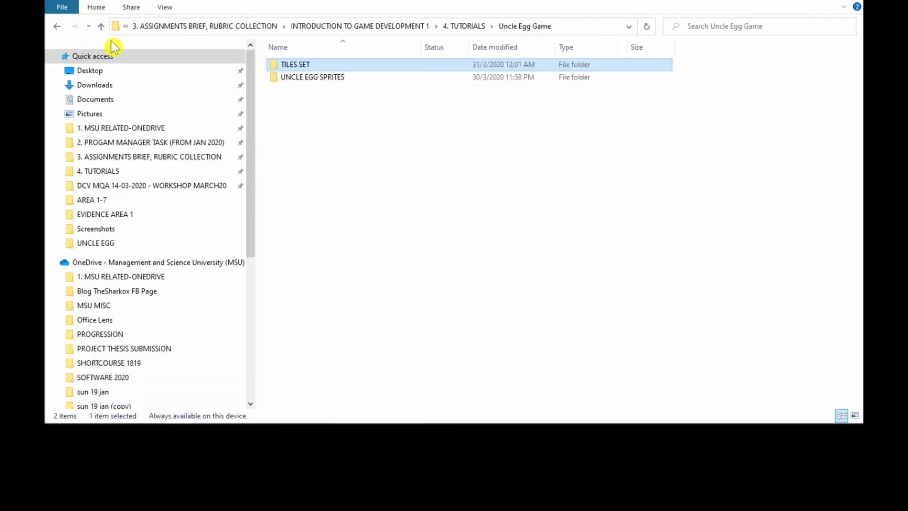
pyautogui.click(320, 79)
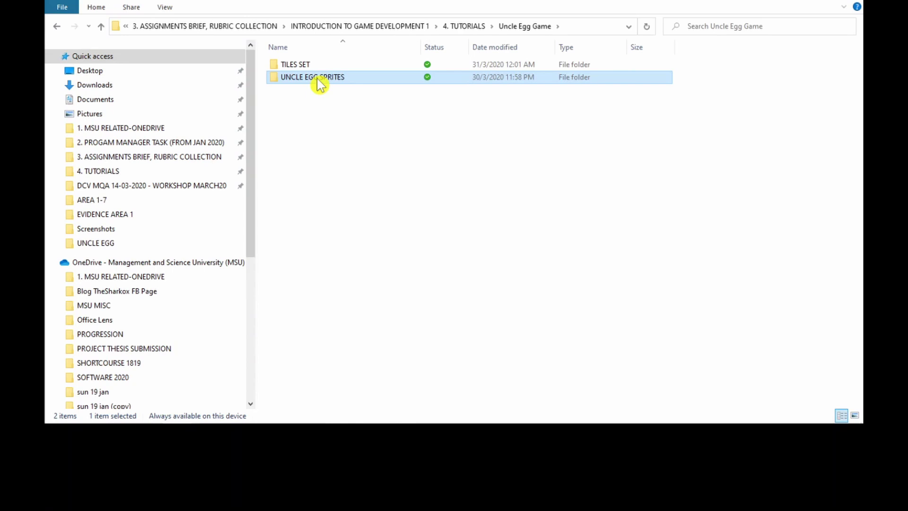
pyautogui.doubleClick(316, 78)
pyautogui.doubleClick(290, 66)
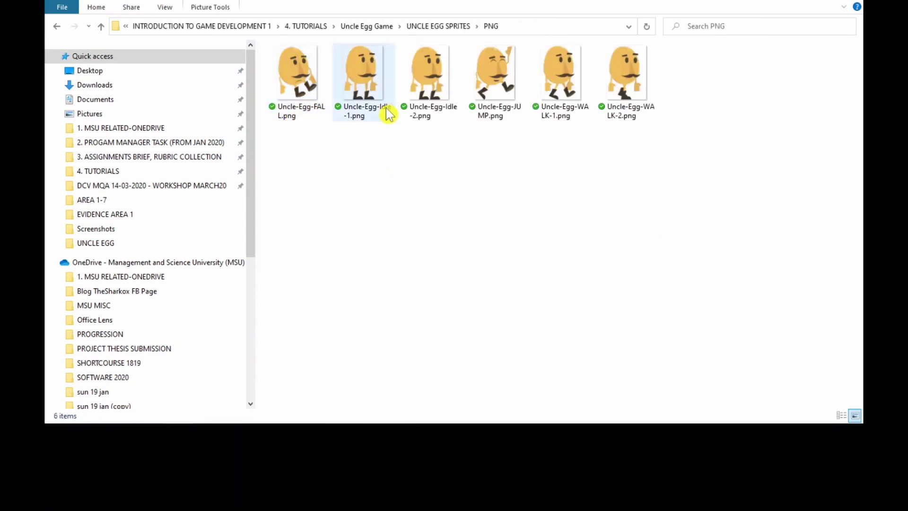
pyautogui.click(388, 114)
pyautogui.click(425, 94)
pyautogui.click(497, 111)
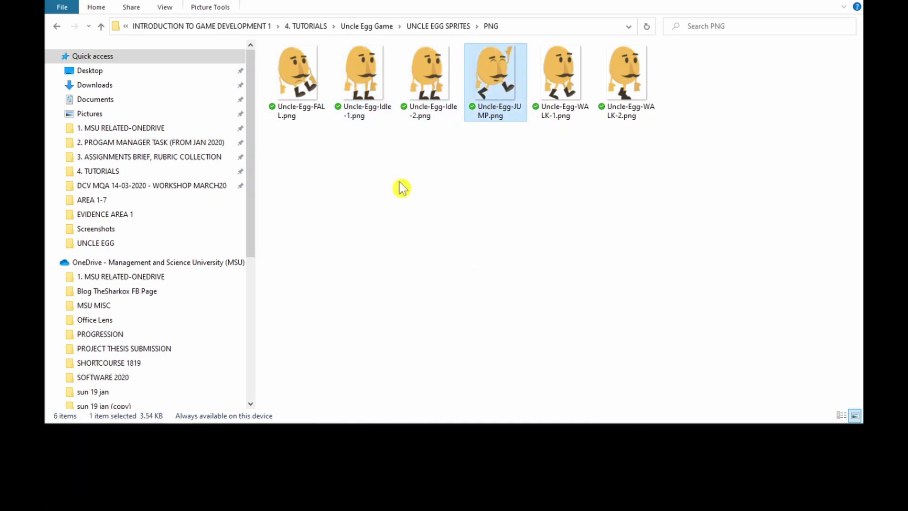
pyautogui.click(558, 114)
pyautogui.click(629, 118)
pyautogui.click(297, 114)
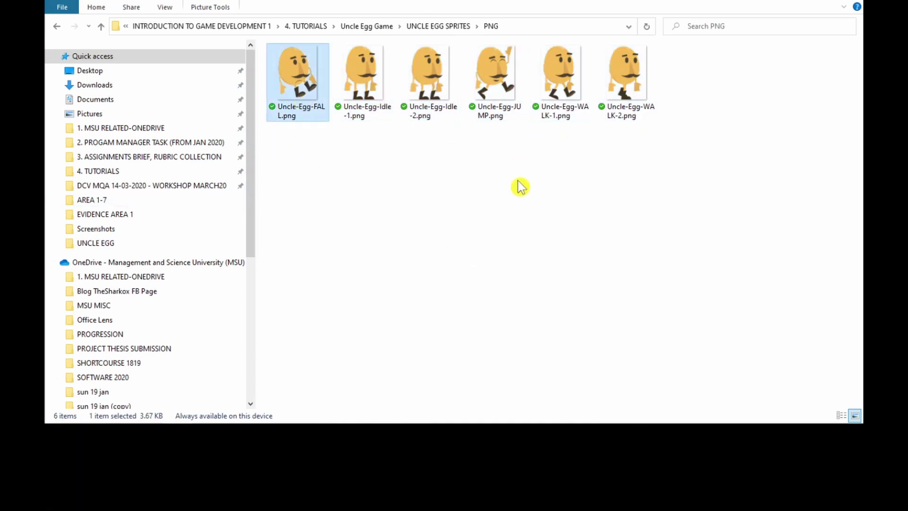
# Look through the Tiles folder inside TILES SET and return to the Uncle Egg Game folder
pyautogui.click(57, 26)
pyautogui.click(57, 26)
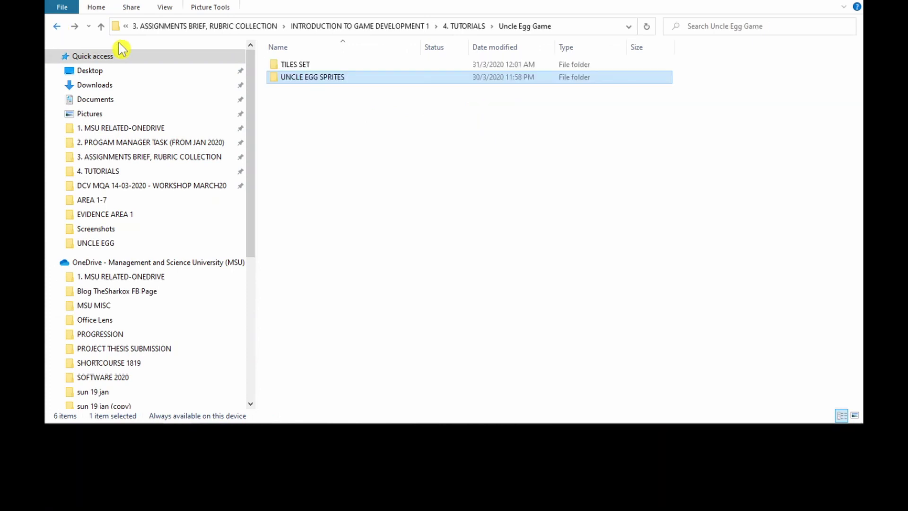
pyautogui.doubleClick(297, 66)
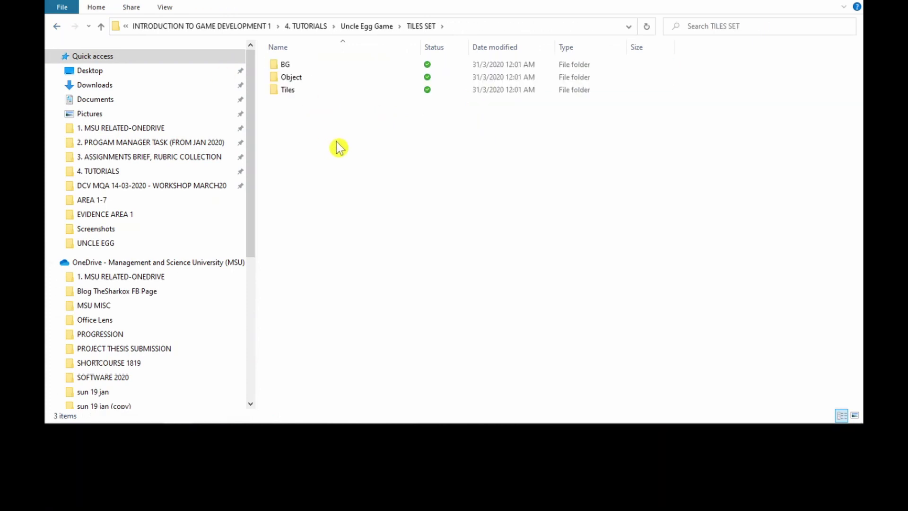
pyautogui.doubleClick(290, 90)
pyautogui.click(57, 27)
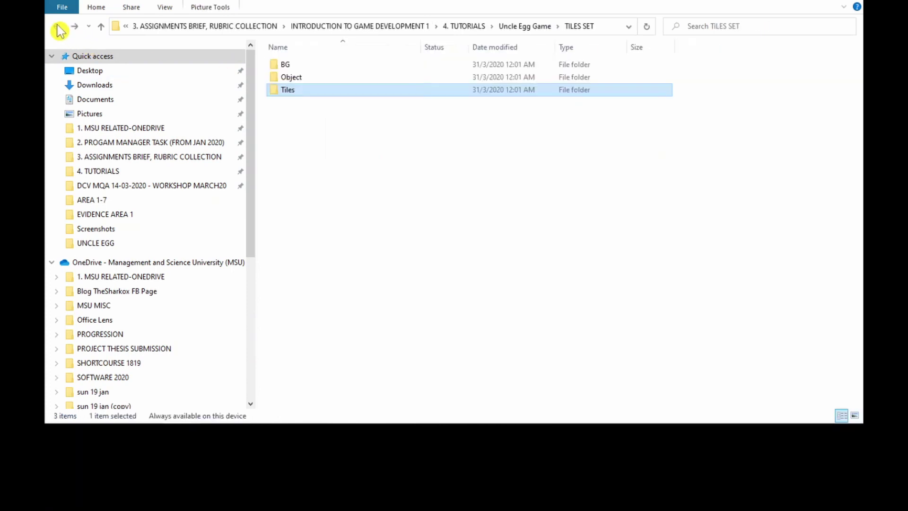
pyautogui.click(57, 26)
# Switch to GDevelop and start creating a new project
pyautogui.click(790, 3)
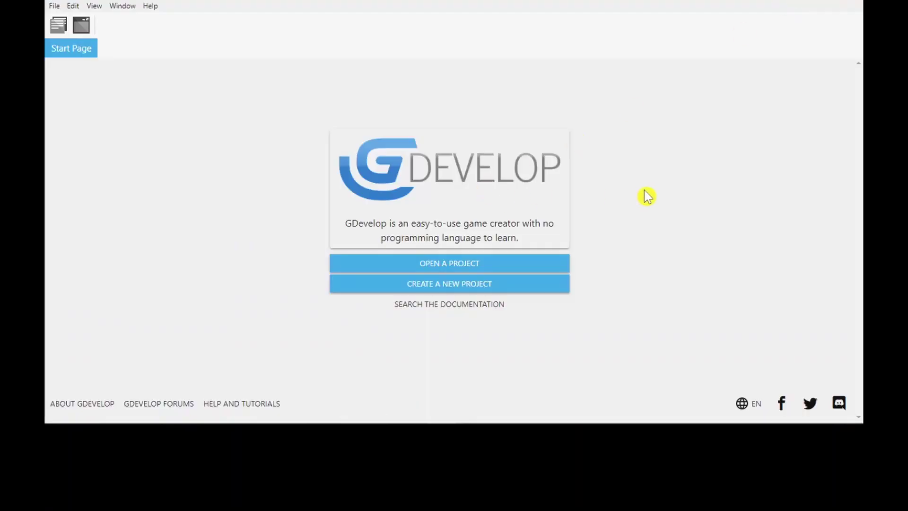
pyautogui.click(54, 6)
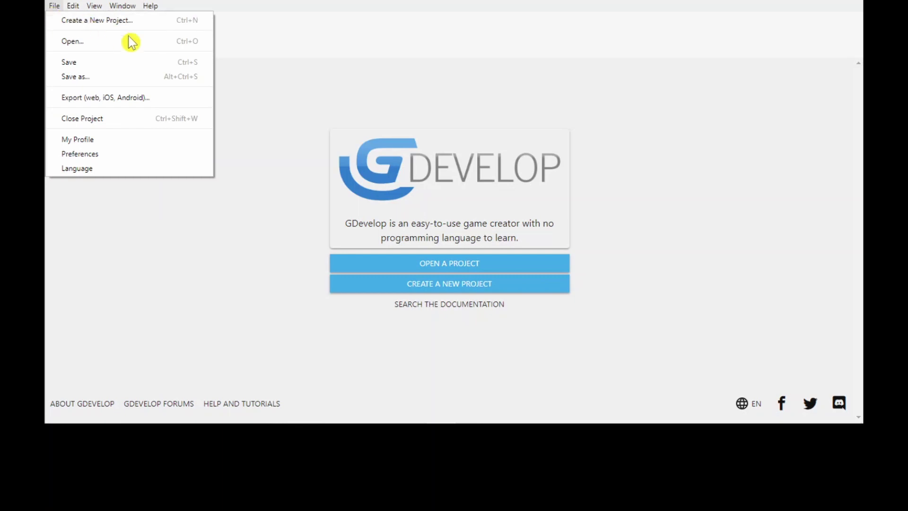
pyautogui.click(805, 306)
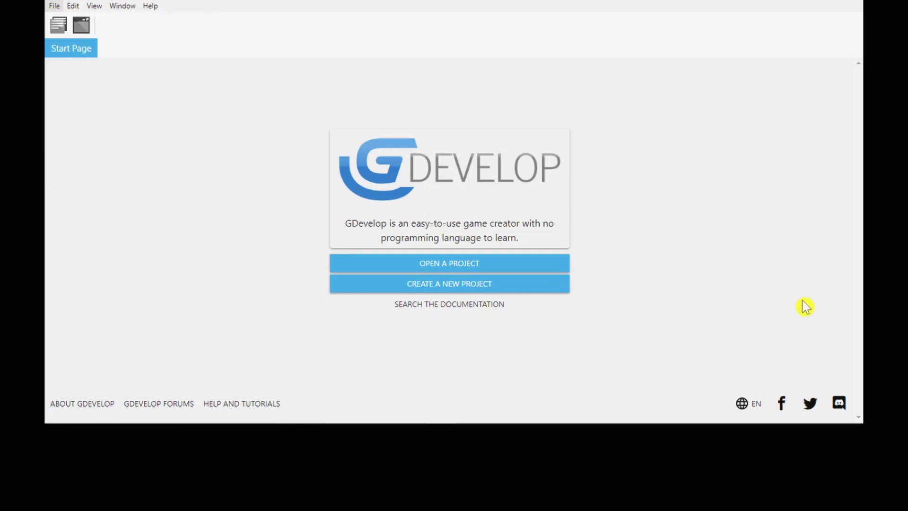
pyautogui.click(503, 285)
pyautogui.scroll(-3, 507, 279)
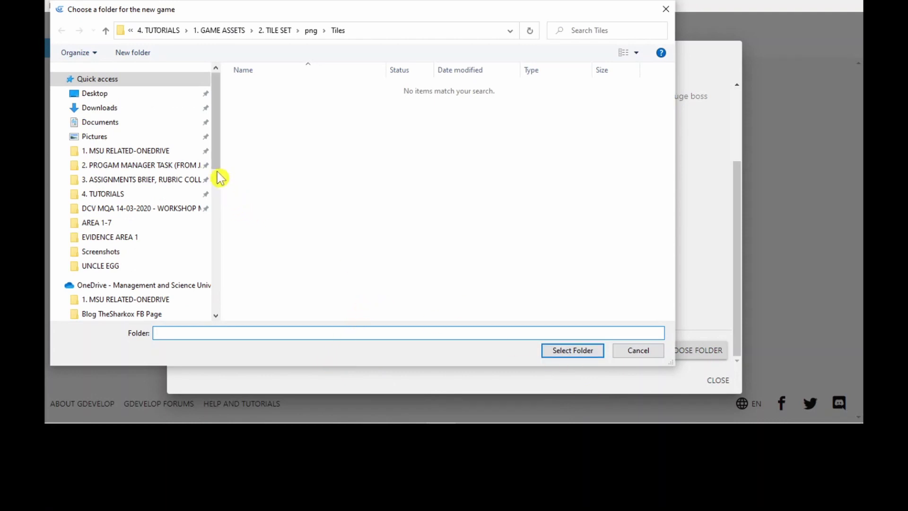
# Browse to the INTRODUCTION TO GAME DEVELOPMENT 1 folder when choosing a folder for the new game
pyautogui.moveTo(217, 166); pyautogui.dragTo(211, 188)
pyautogui.click(208, 198)
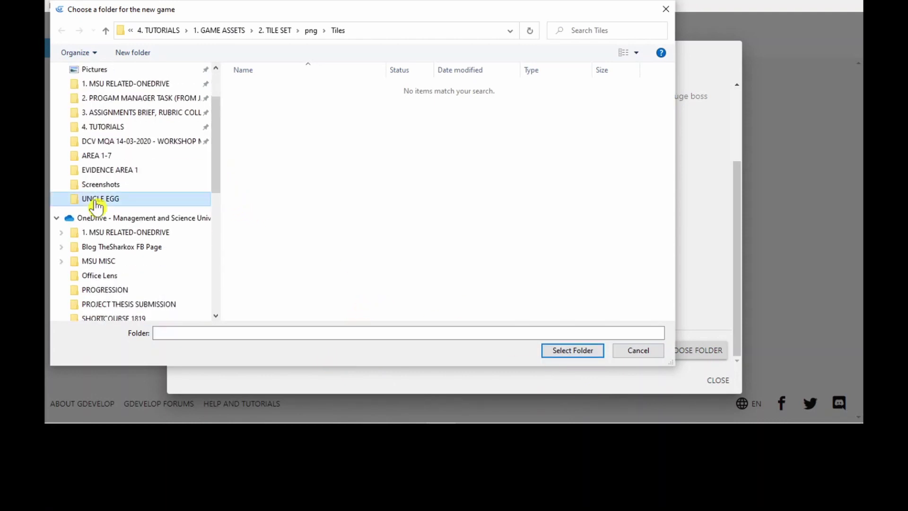
pyautogui.click(226, 31)
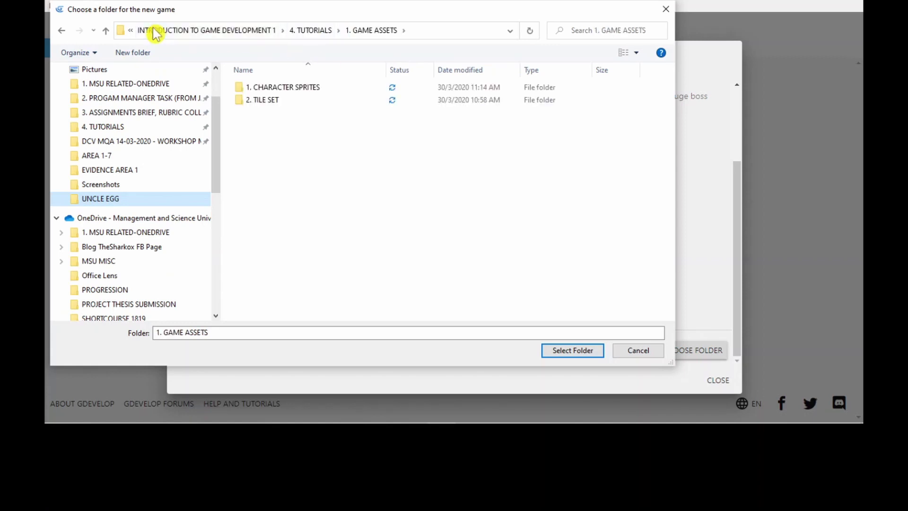
pyautogui.click(152, 31)
pyautogui.click(276, 172)
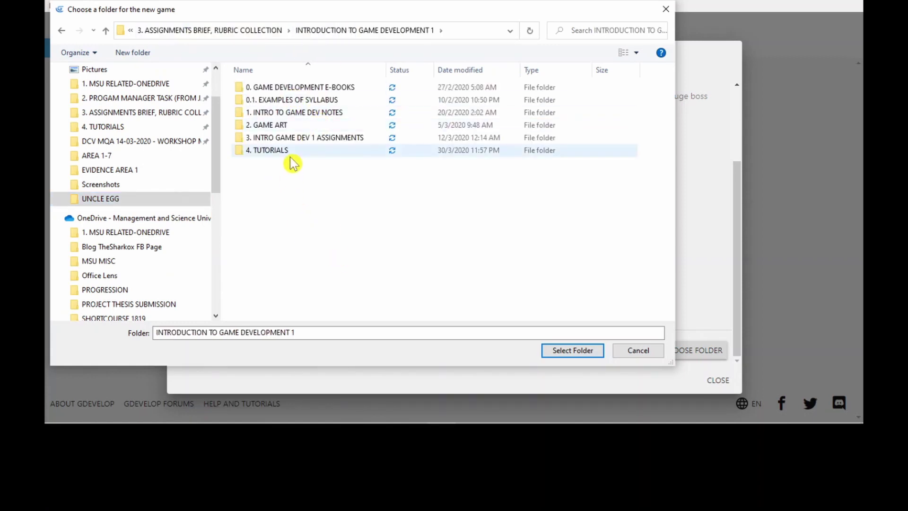
# Create a folder named UNCLE EGG GAME inside INTRODUCTION TO GAME DEVELOPMENT 1
pyautogui.rightClick(310, 196)
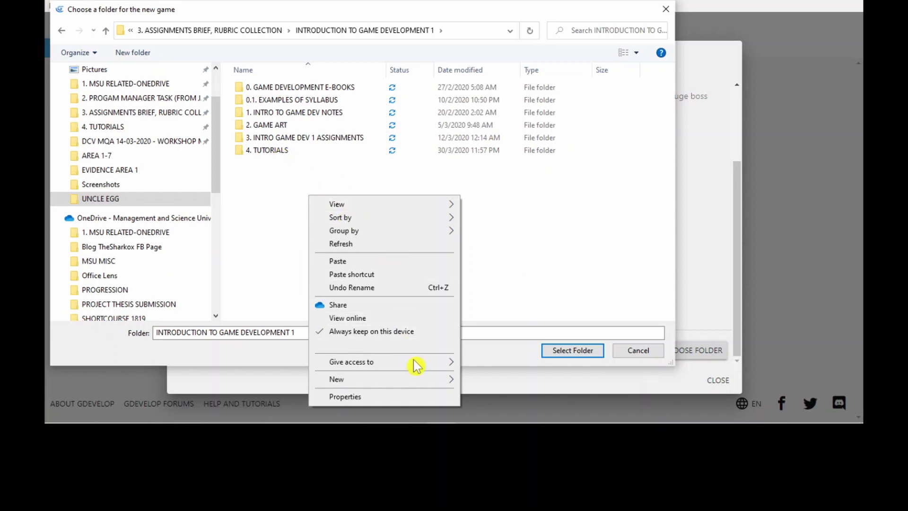
pyautogui.moveTo(430, 380)
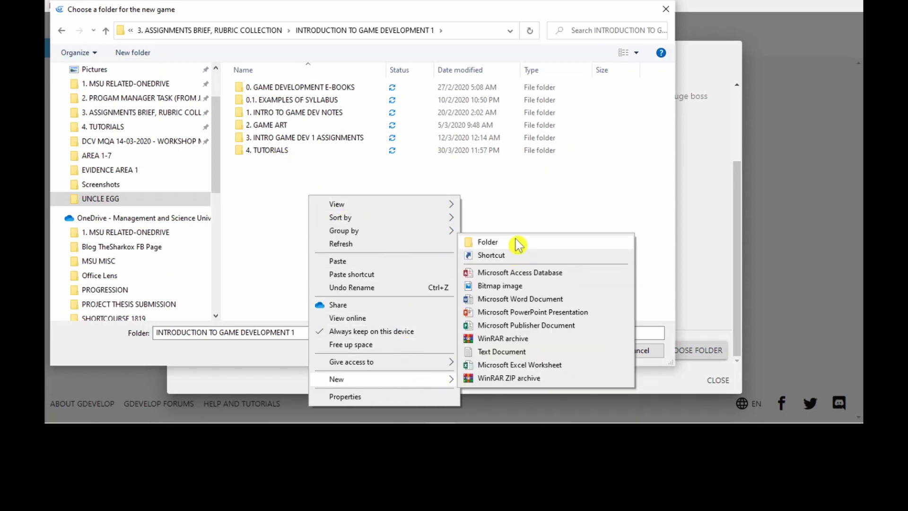
pyautogui.click(484, 242)
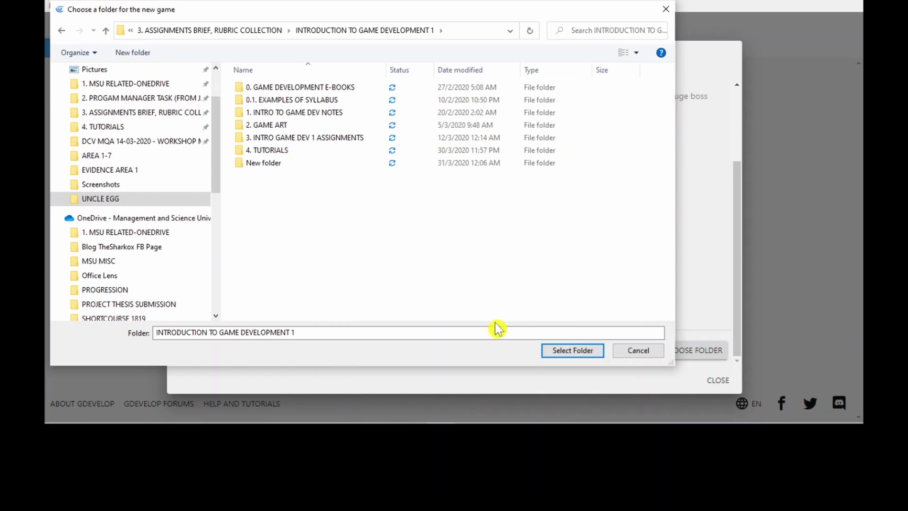
pyautogui.click(264, 164)
pyautogui.press('F2')
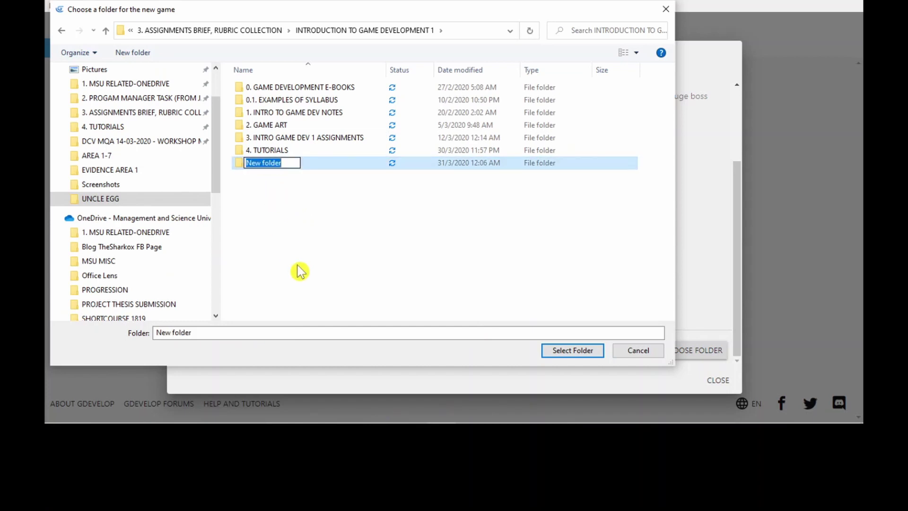
pyautogui.write('u')
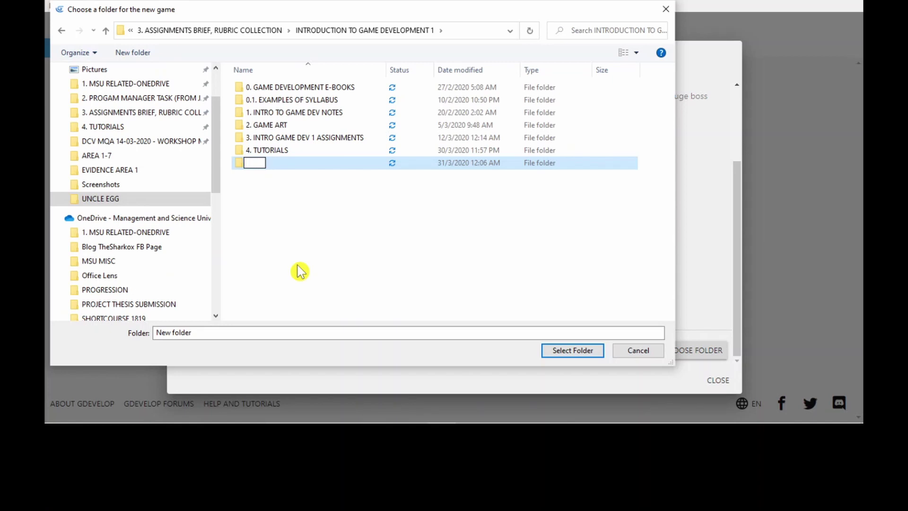
pyautogui.write('UNCLE ')
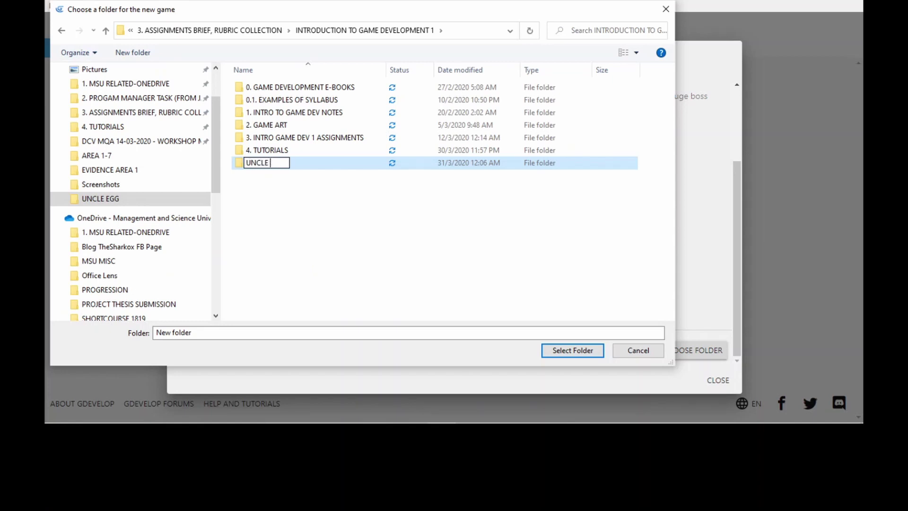
pyautogui.write('EGG GAME')
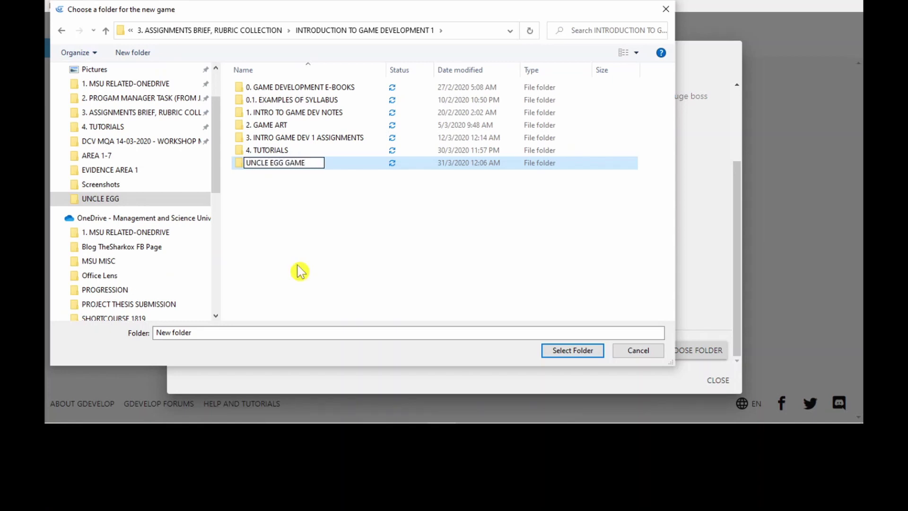
pyautogui.click(282, 226)
# Use the UNCLE EGG GAME folder as the project location and create the project as an Empty game
pyautogui.click(278, 163)
pyautogui.click(573, 350)
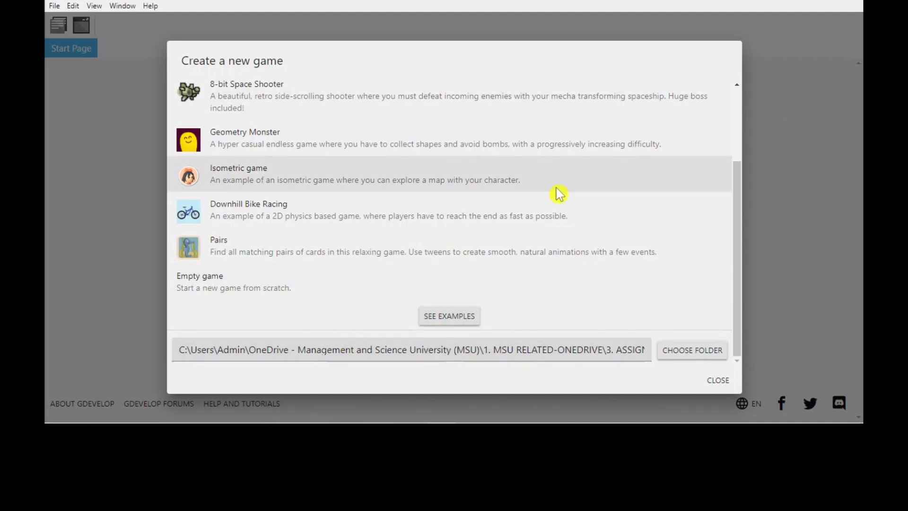
pyautogui.click(346, 285)
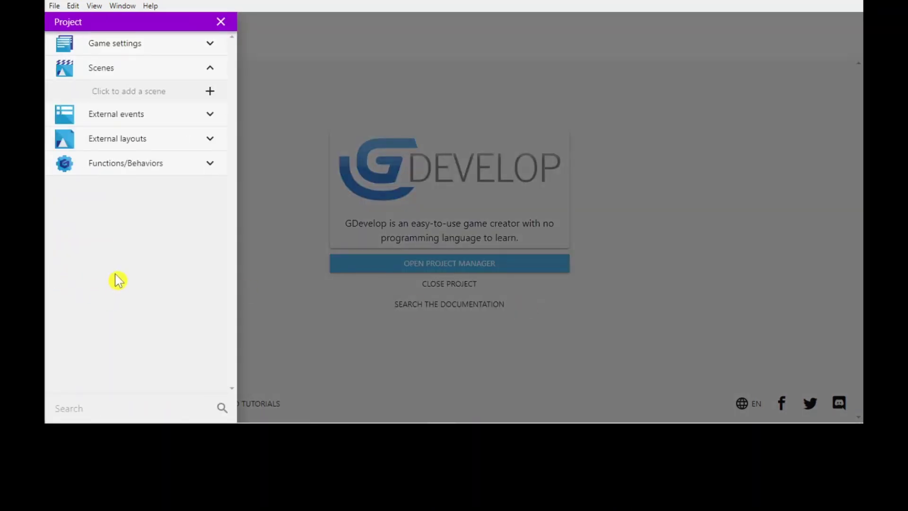
# Open the project properties and set the game name to Uncle Egg Game
pyautogui.click(209, 47)
pyautogui.click(116, 67)
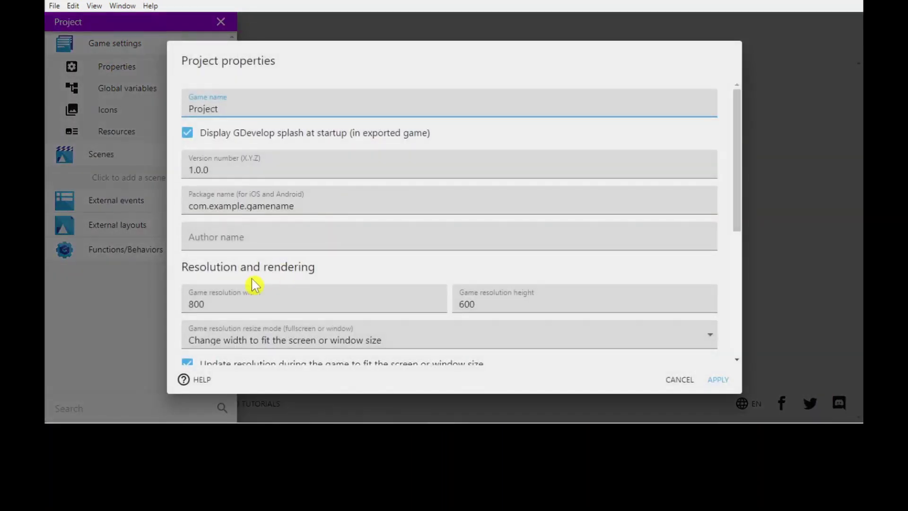
pyautogui.moveTo(238, 103); pyautogui.dragTo(153, 168)
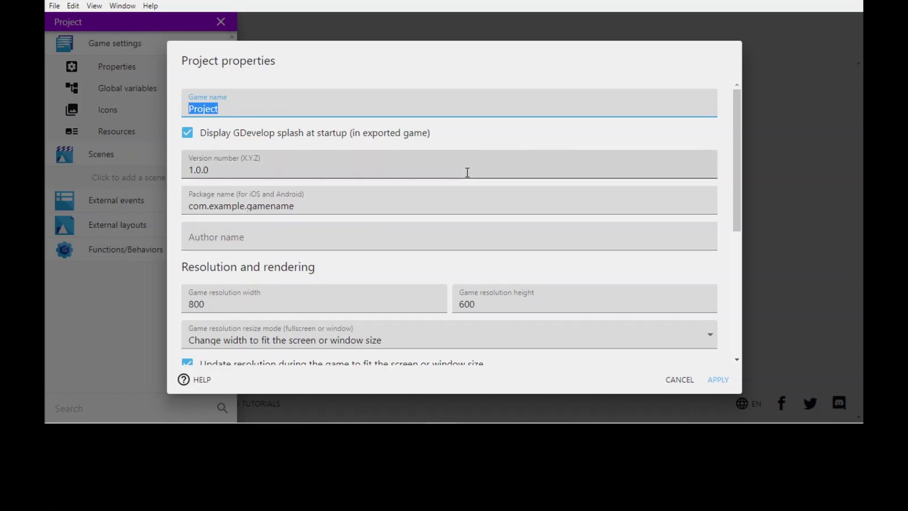
pyautogui.write('e Egg Game')
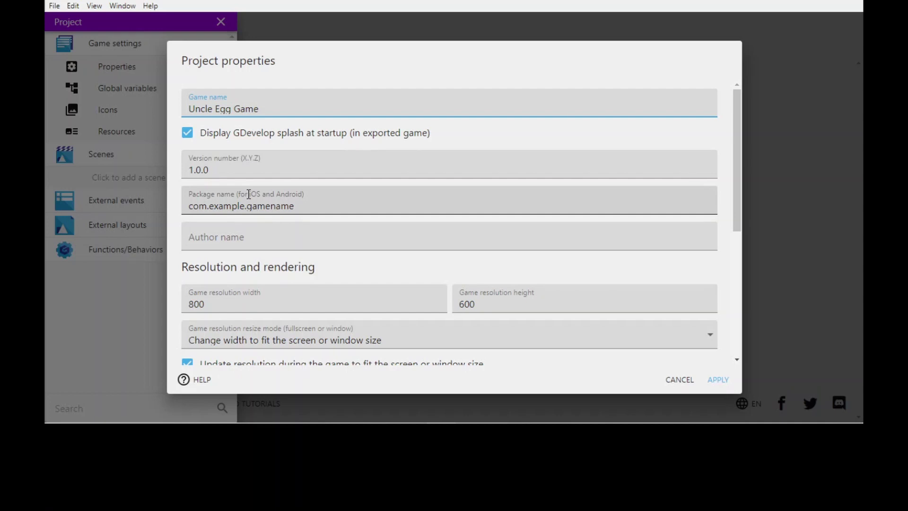
# Set the game resolution to 1920 wide by 1080 high and apply the project properties
pyautogui.scroll(-3, 441, 290)
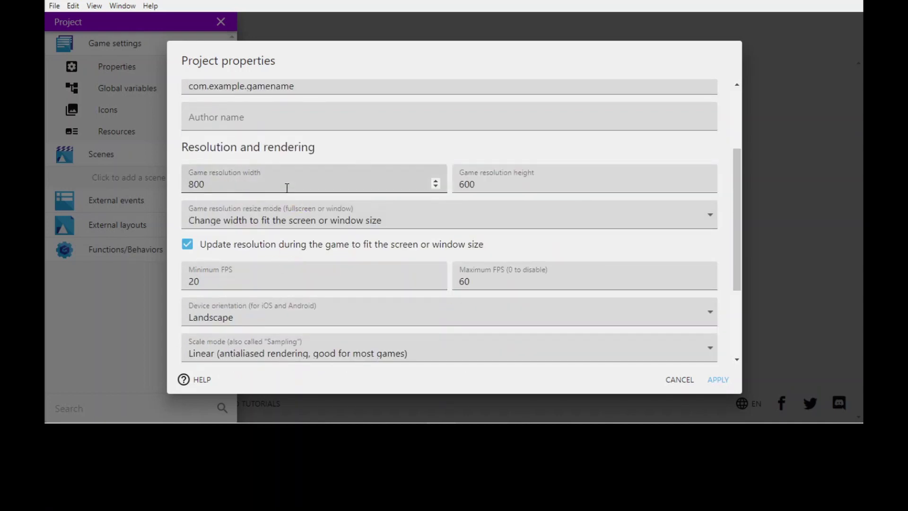
pyautogui.doubleClick(263, 184)
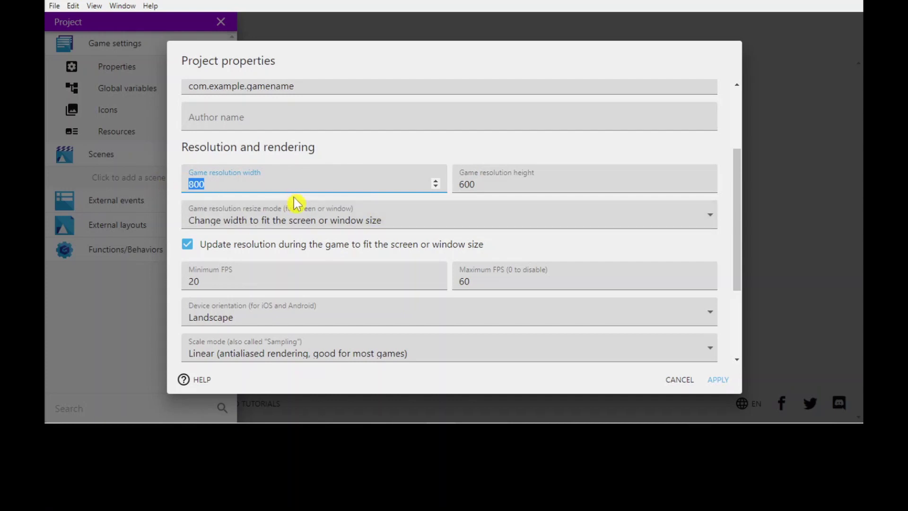
pyautogui.write('1920')
pyautogui.press('Tab')
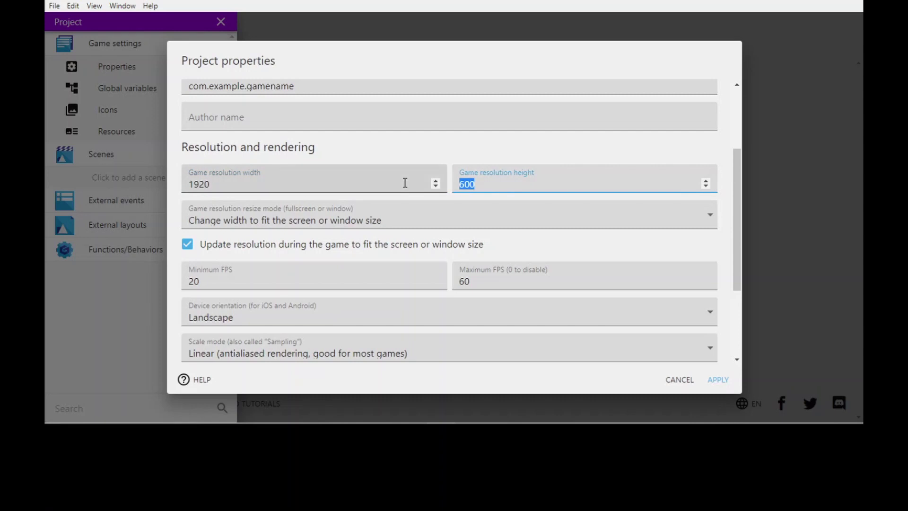
pyautogui.write('108')
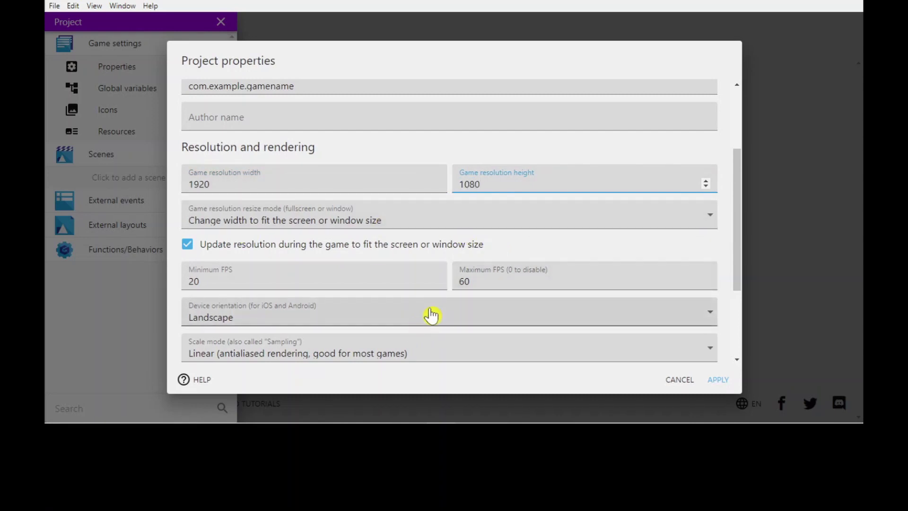
pyautogui.scroll(-3, 624, 367)
pyautogui.scroll(5, 506, 354)
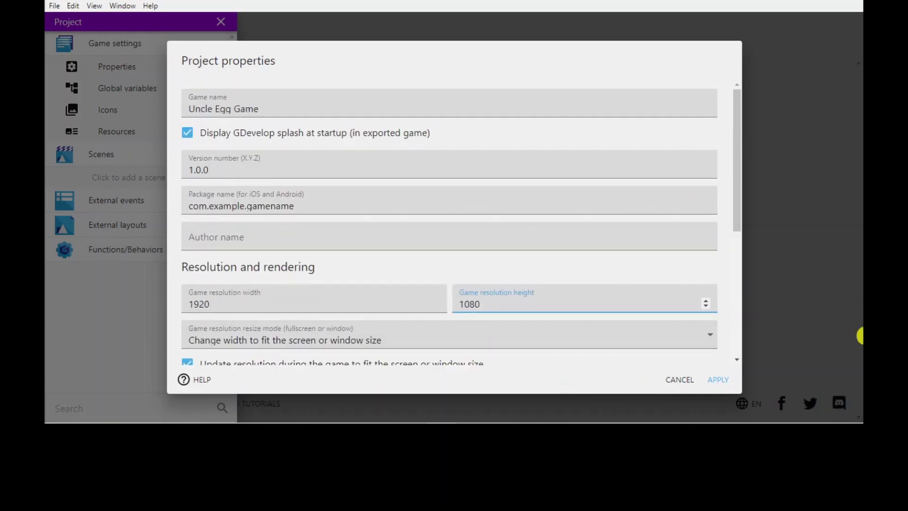
pyautogui.click(720, 379)
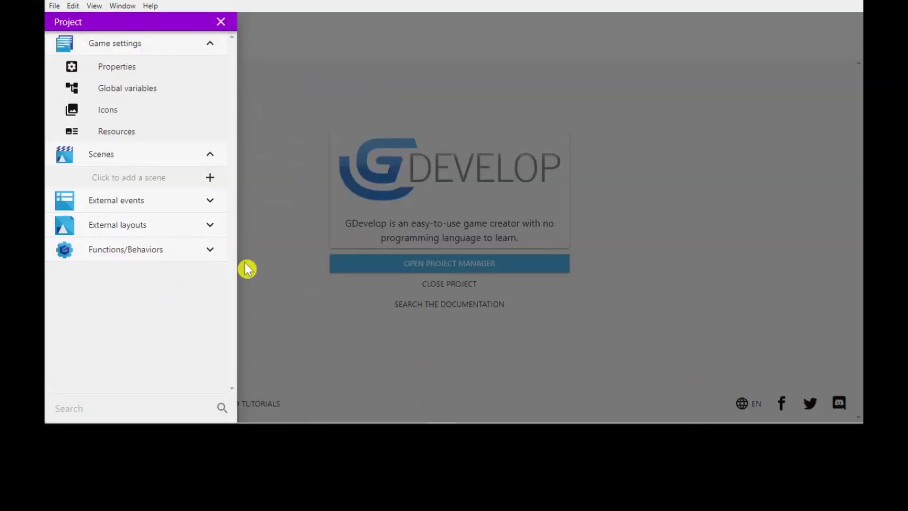
# Collapse the game settings section and add a new scene to the project
pyautogui.click(210, 44)
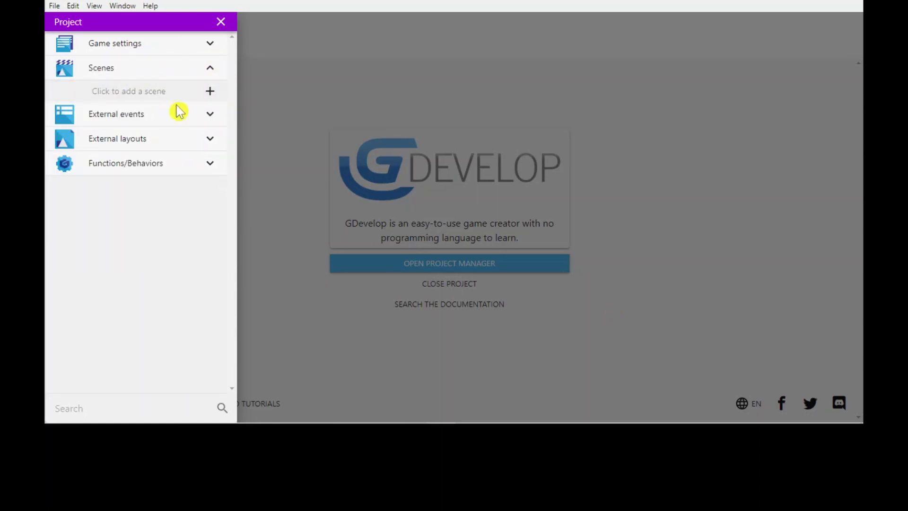
pyautogui.click(209, 91)
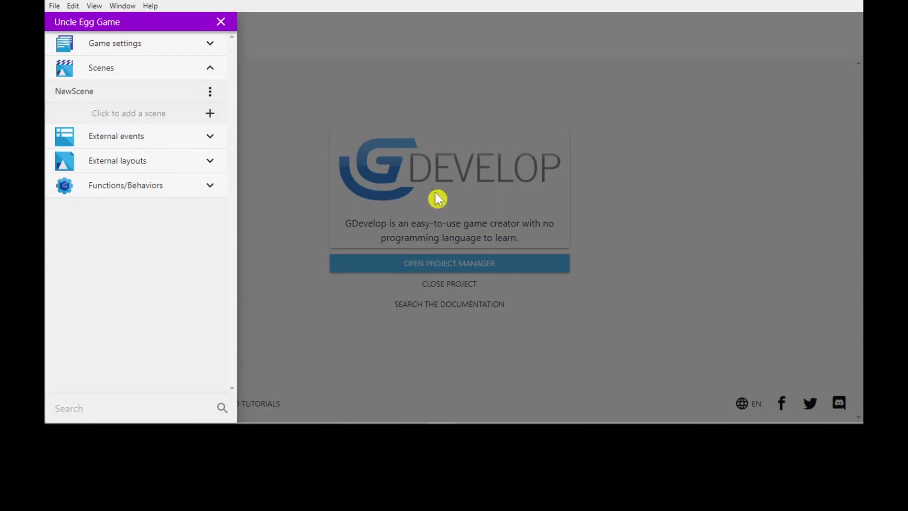
# Open NewScene in the scene editor and bring the whole game frame into view
pyautogui.click(136, 97)
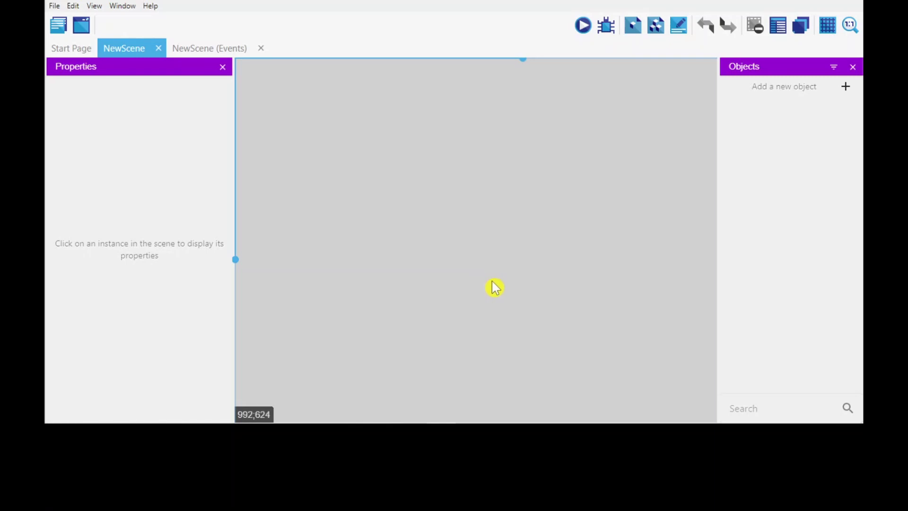
pyautogui.scroll(-3, 462, 319)
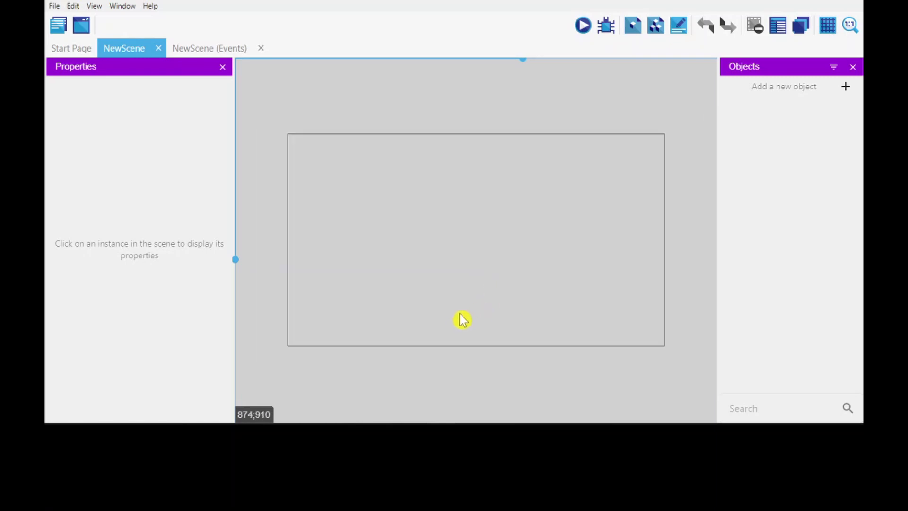
pyautogui.scroll(3, 462, 319)
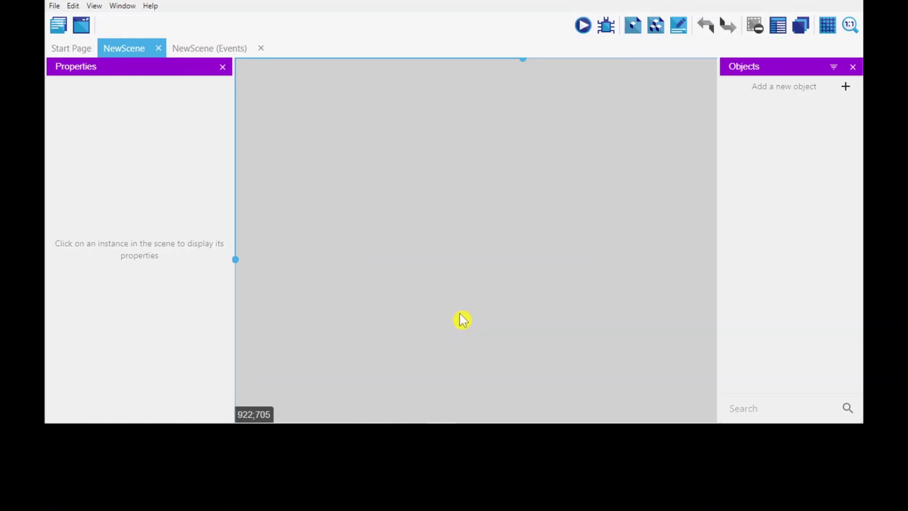
pyautogui.scroll(-3, 461, 319)
pyautogui.scroll(2, 462, 320)
pyautogui.scroll(-1, 462, 319)
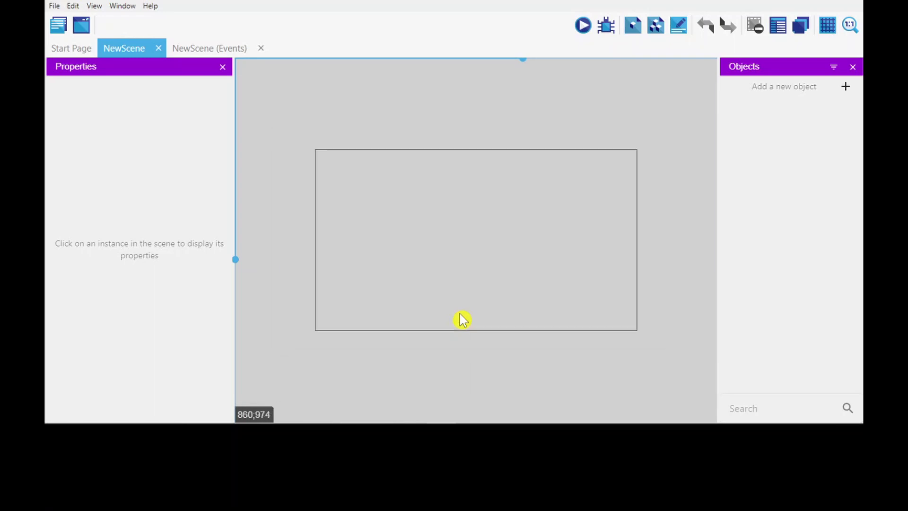
pyautogui.scroll(2, 462, 320)
pyautogui.scroll(-1, 461, 320)
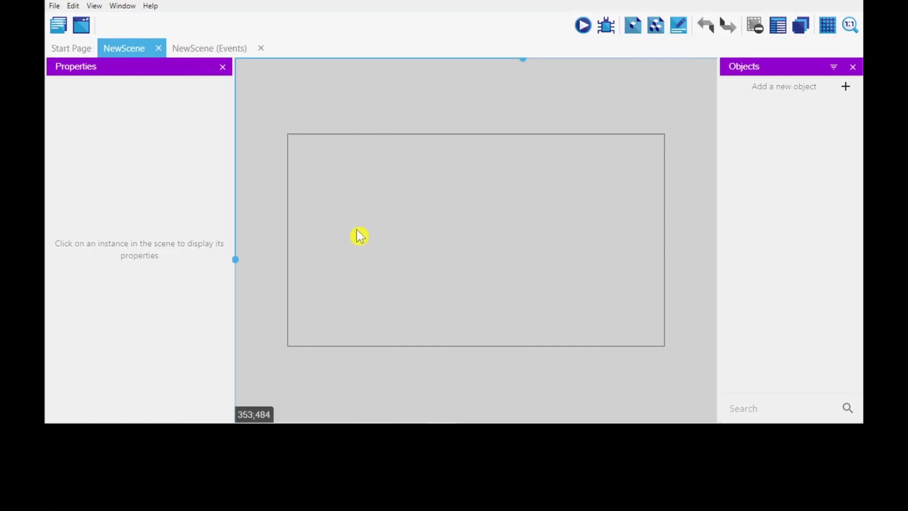
# Add a new Sprite object to the scene and name it Player
pyautogui.click(767, 95)
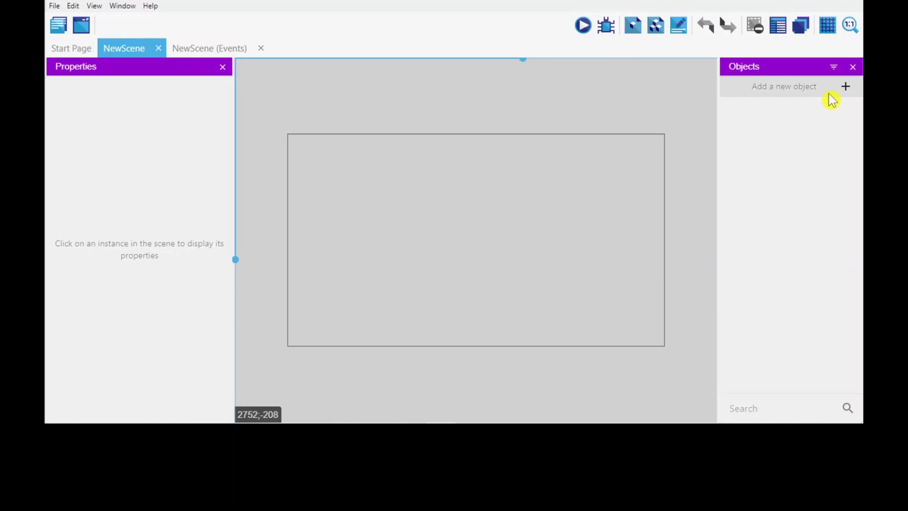
pyautogui.click(830, 94)
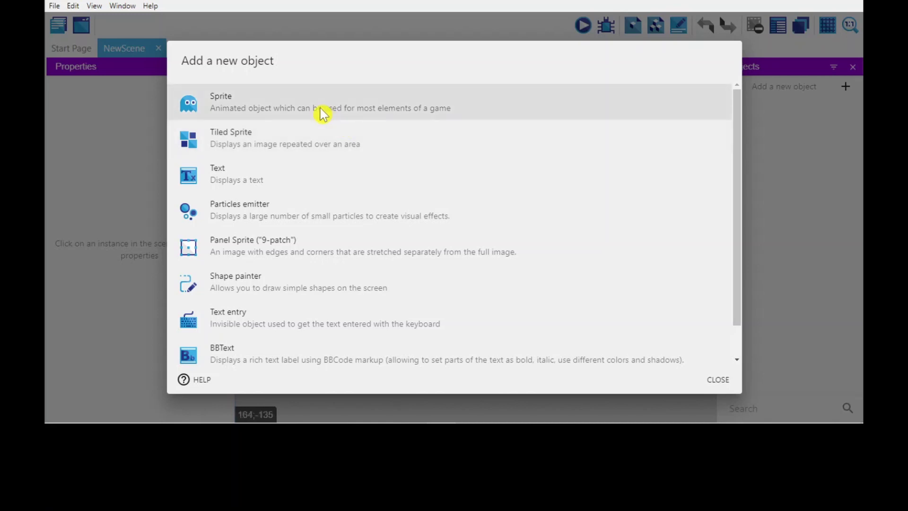
pyautogui.click(253, 102)
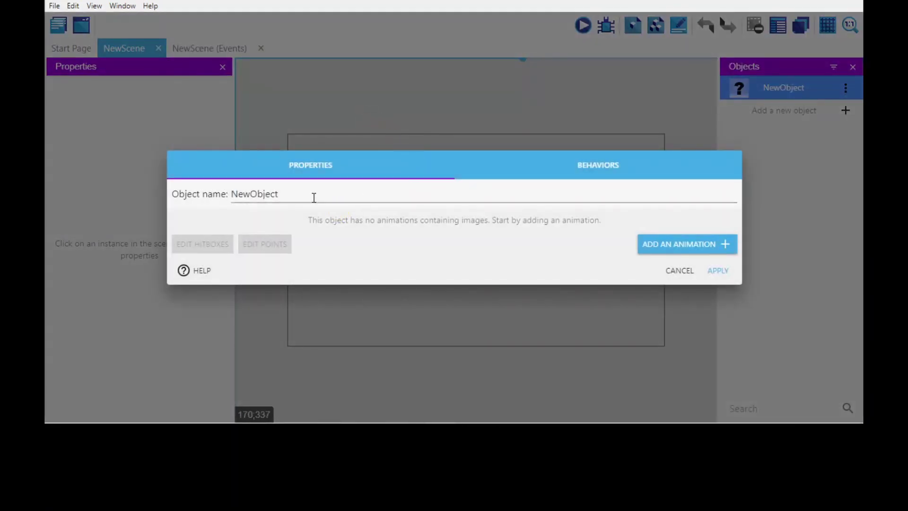
pyautogui.moveTo(314, 194); pyautogui.dragTo(141, 182)
pyautogui.write('Player')
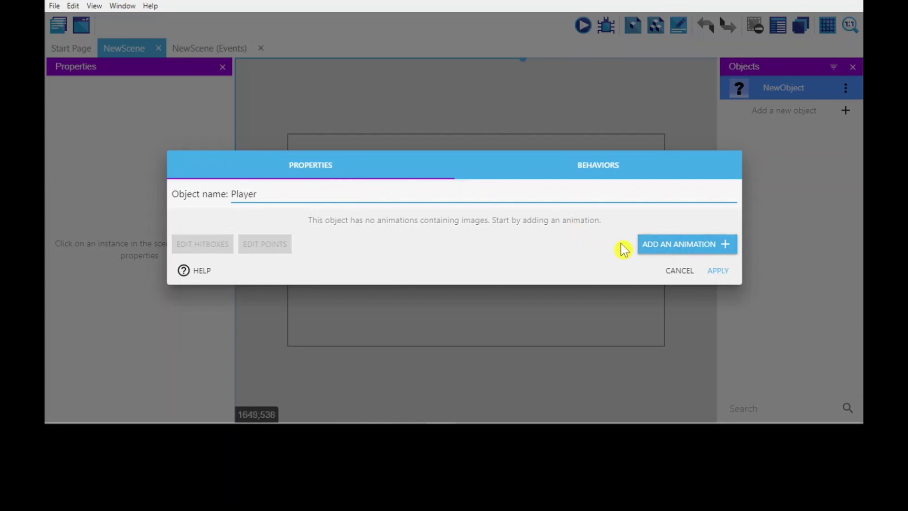
# Add a first animation to the Player object and name it idle
pyautogui.click(680, 250)
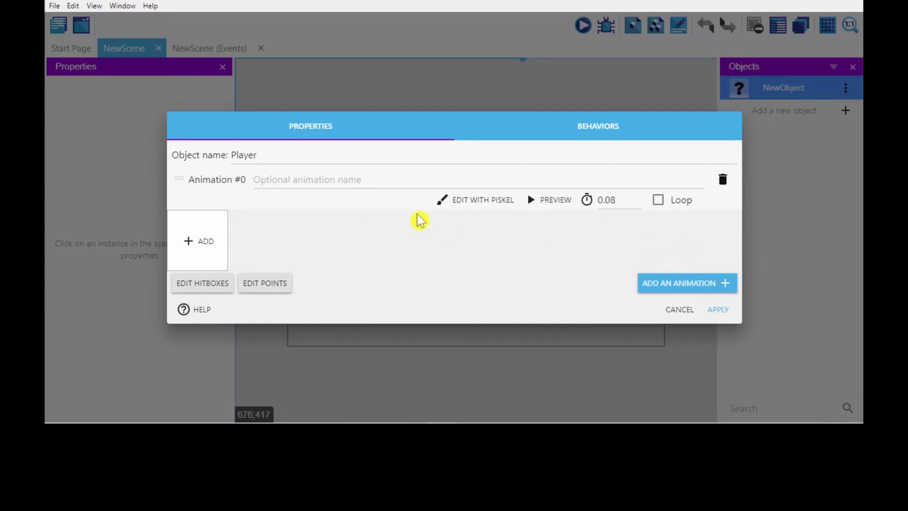
pyautogui.click(306, 180)
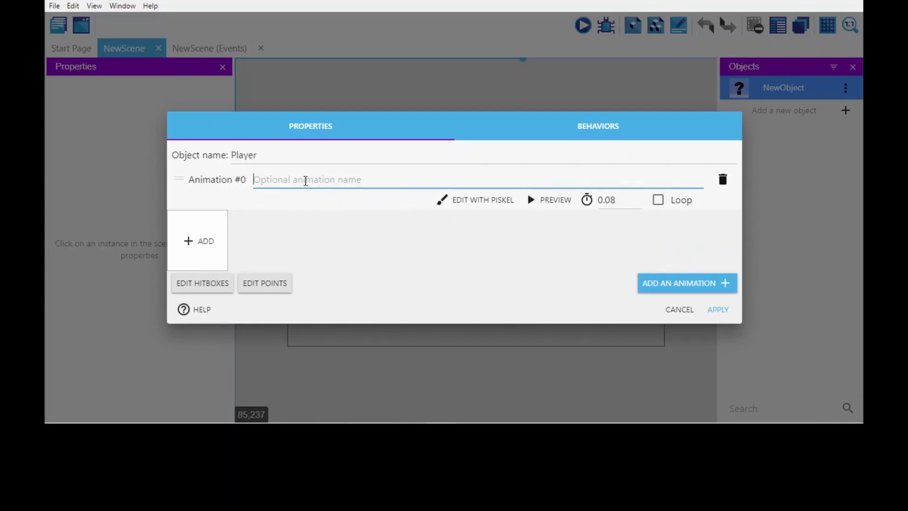
pyautogui.write('Idle')
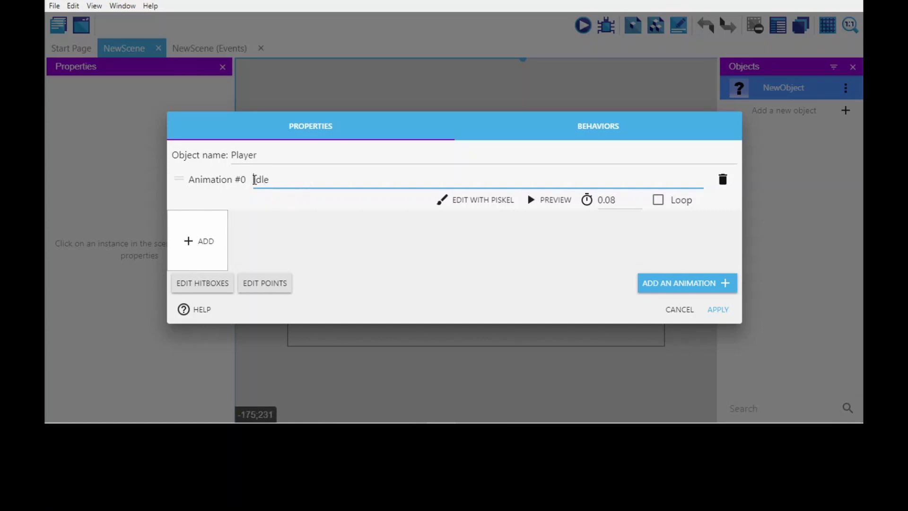
pyautogui.moveTo(254, 179); pyautogui.dragTo(295, 179)
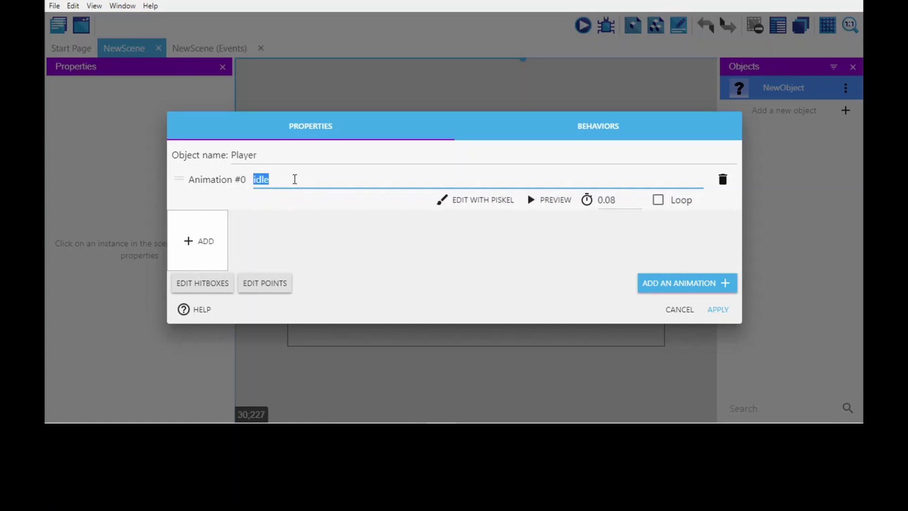
pyautogui.moveTo(294, 180); pyautogui.dragTo(208, 183)
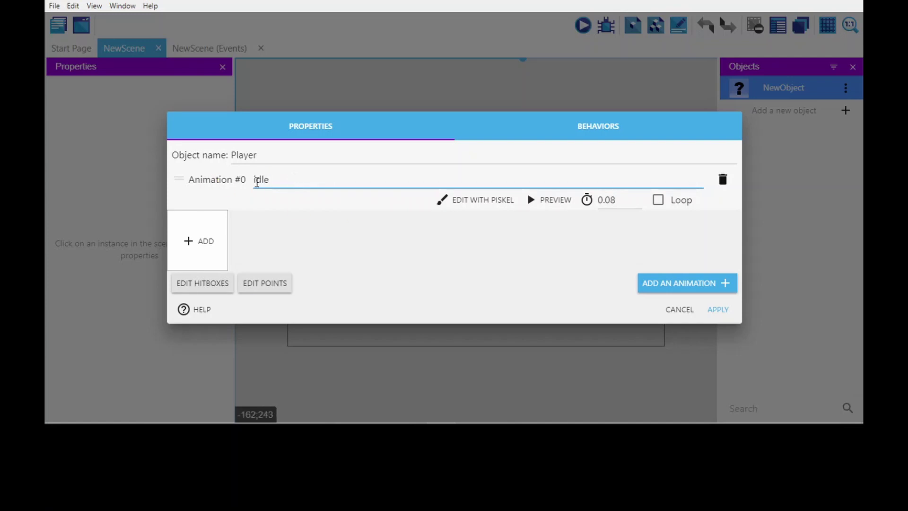
pyautogui.moveTo(256, 181); pyautogui.dragTo(242, 186)
# Add Uncle-Egg-Idle-1.png and Uncle-Egg-Idle-2.png from the UNCLE EGG folder to the idle animation, copying them into the project folder
pyautogui.click(203, 246)
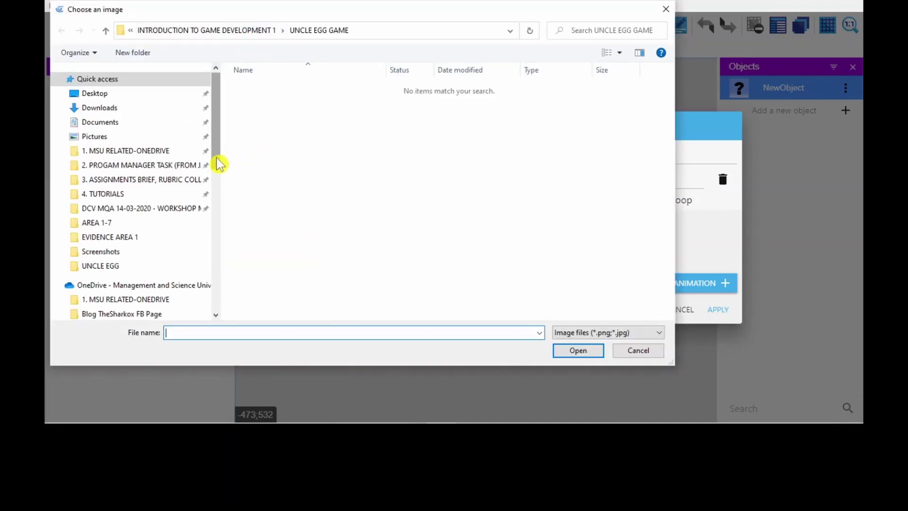
pyautogui.click(114, 265)
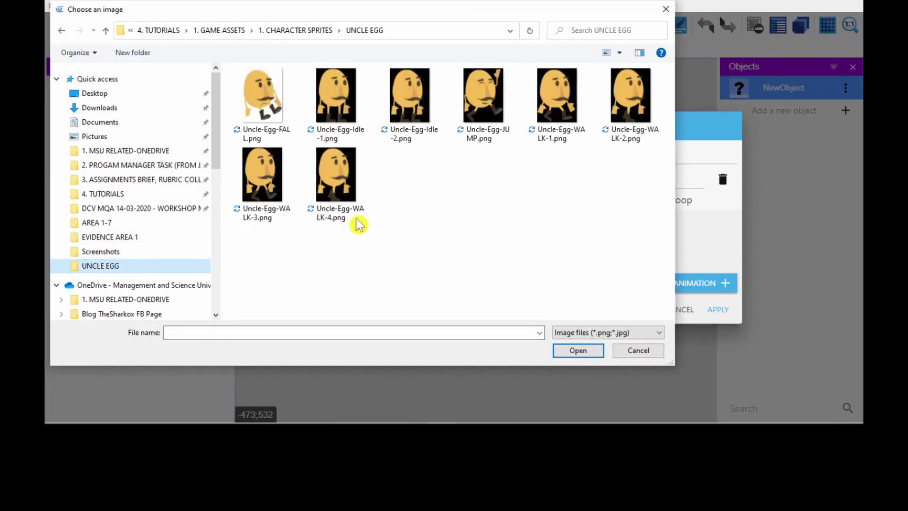
pyautogui.click(307, 30)
pyautogui.doubleClick(284, 116)
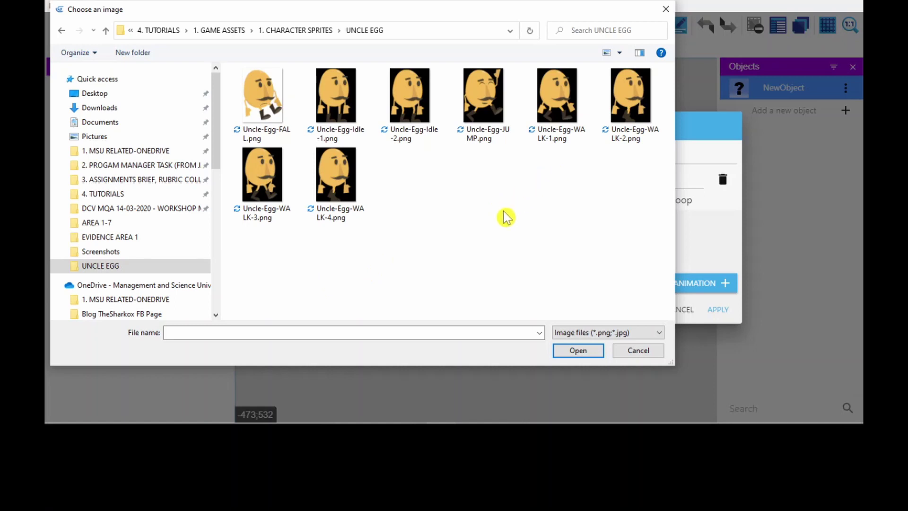
pyautogui.click(412, 105)
pyautogui.click(341, 101)
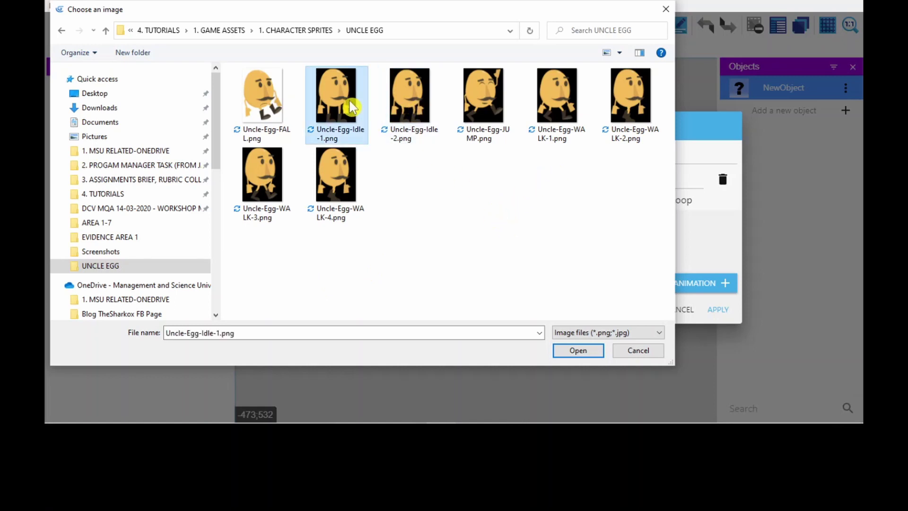
pyautogui.keyDown('ctrl'); pyautogui.click(409, 105); pyautogui.keyUp('ctrl')
pyautogui.click(578, 350)
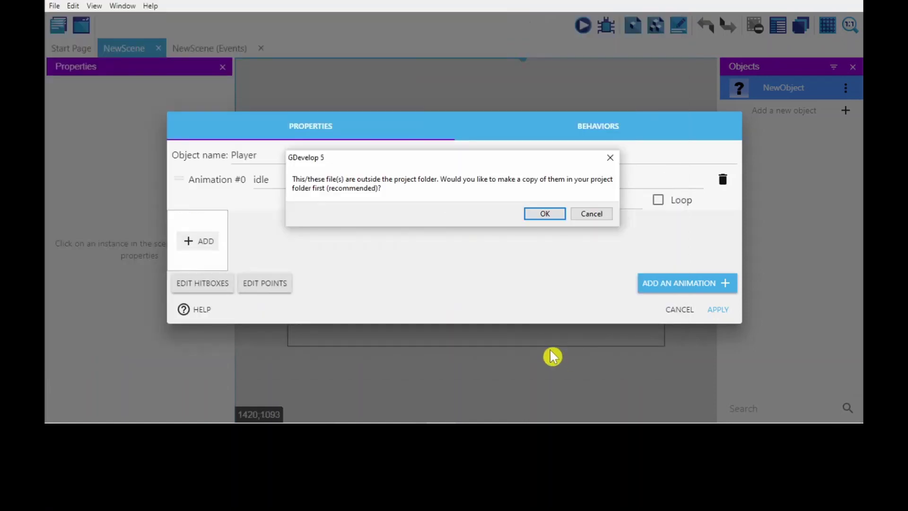
pyautogui.click(544, 214)
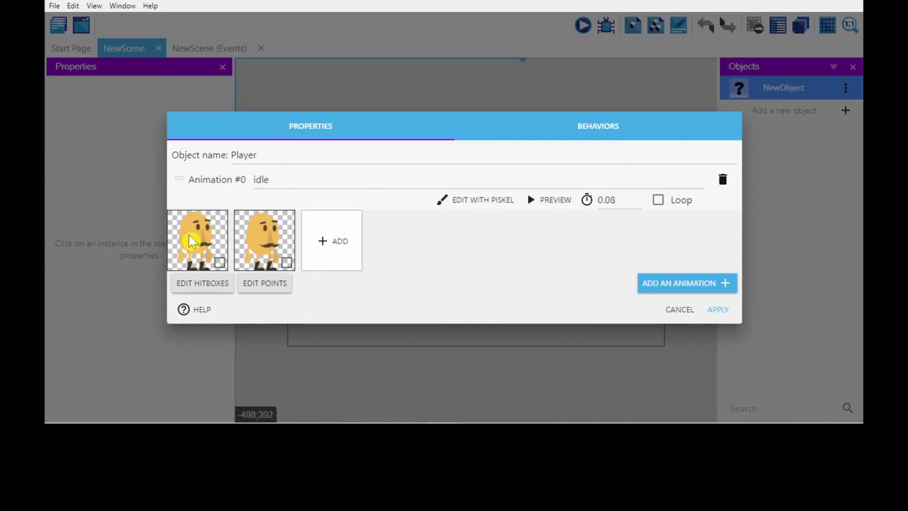
# Preview the idle animation with a replay and enable looping for it
pyautogui.click(546, 206)
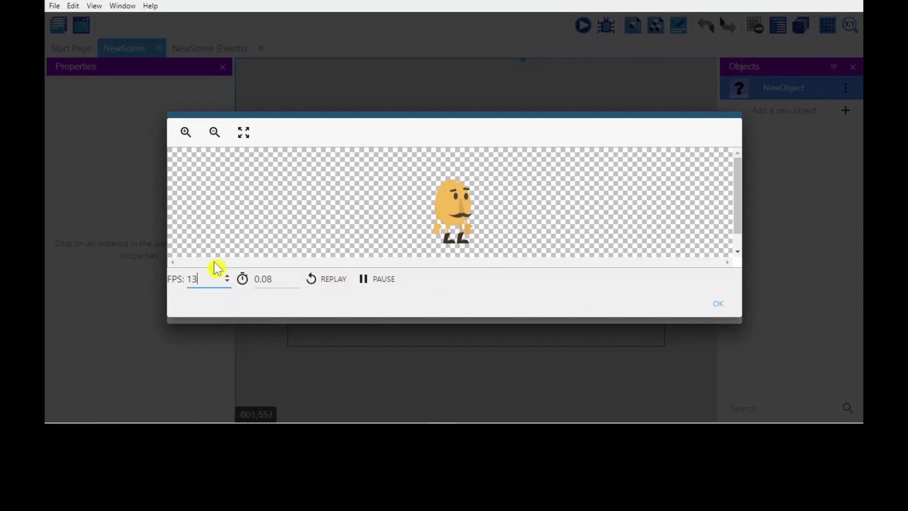
pyautogui.click(329, 279)
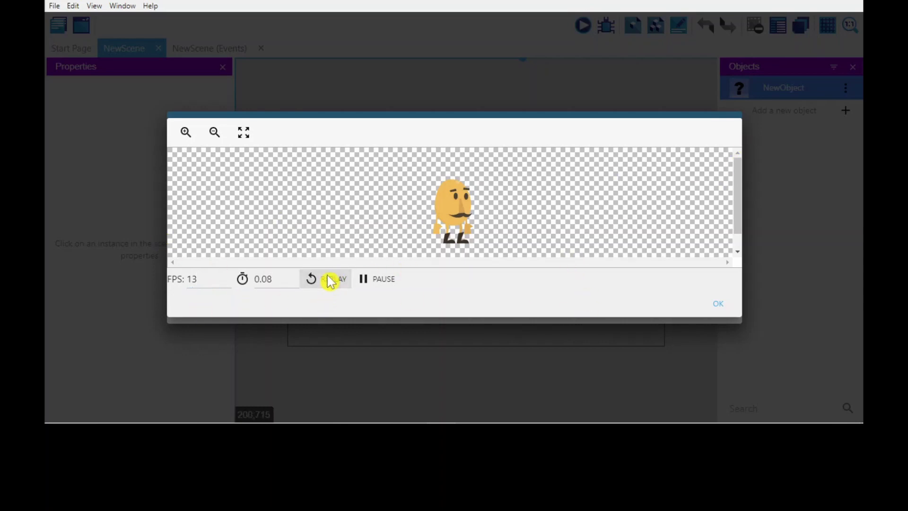
pyautogui.press('Escape')
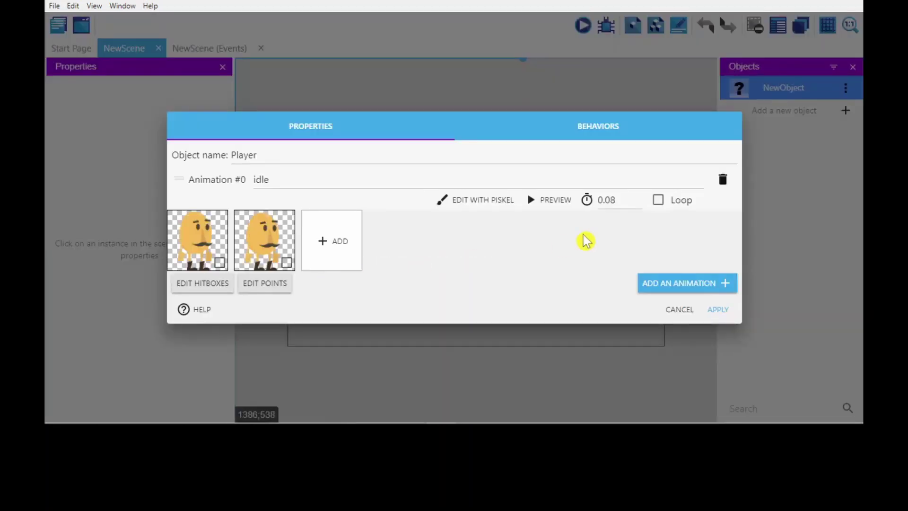
pyautogui.click(658, 200)
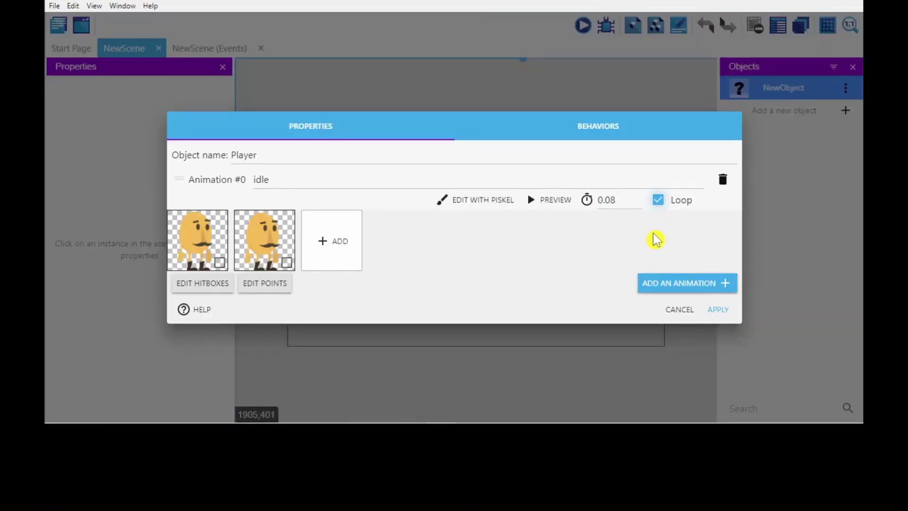
# Preview the looping idle animation, try playback at 2 and 4 FPS, and set it to 2 FPS
pyautogui.click(539, 201)
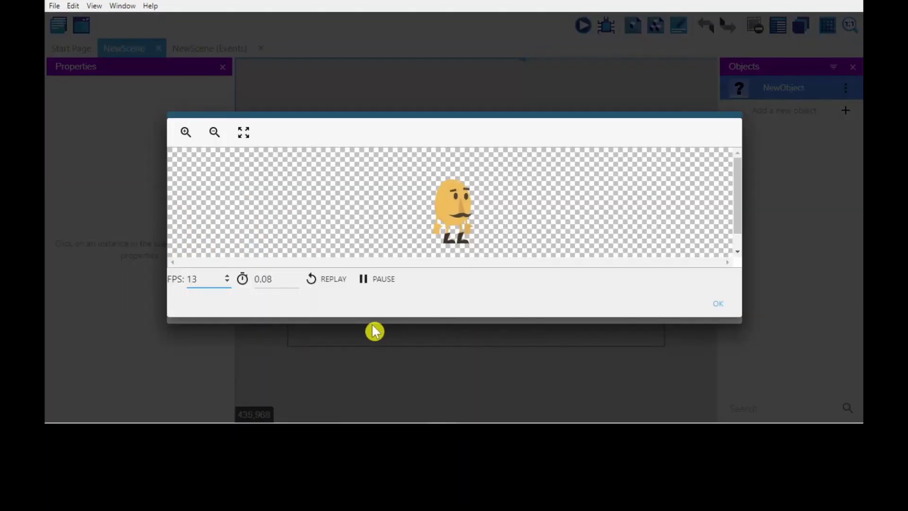
pyautogui.moveTo(235, 422)
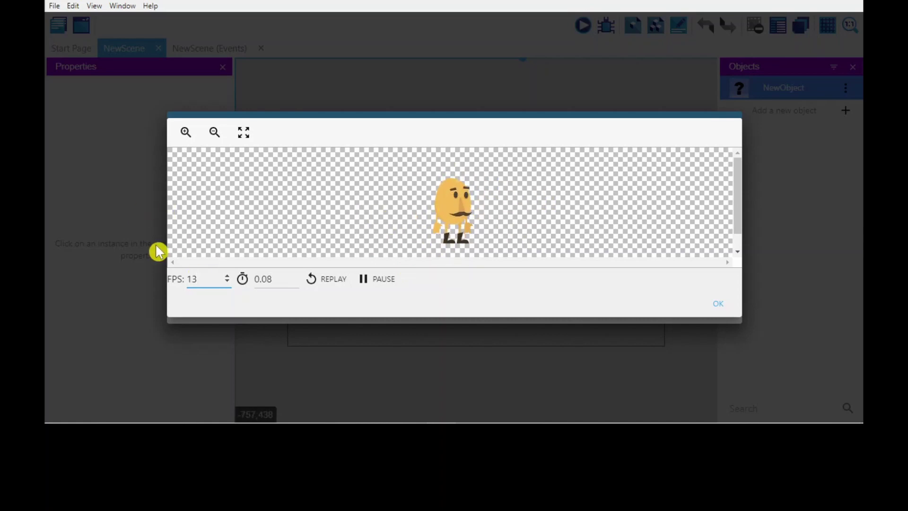
pyautogui.doubleClick(205, 279)
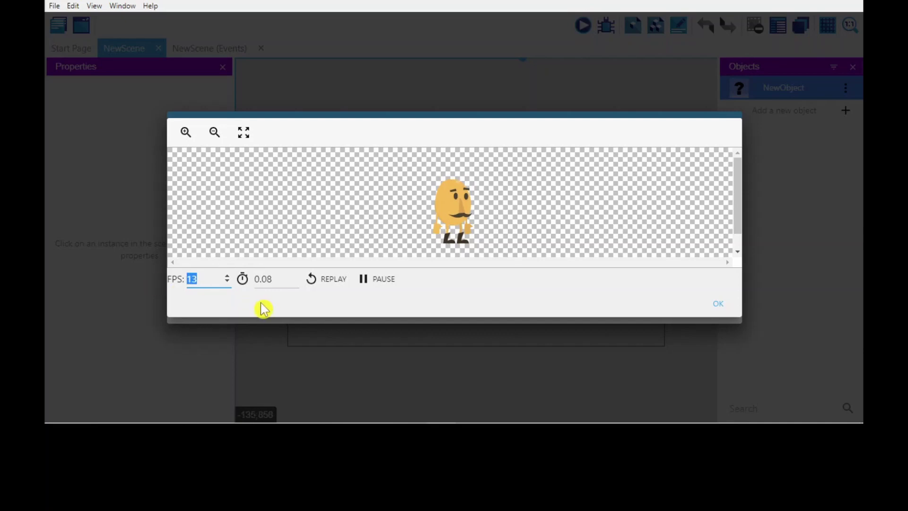
pyautogui.click(524, 236)
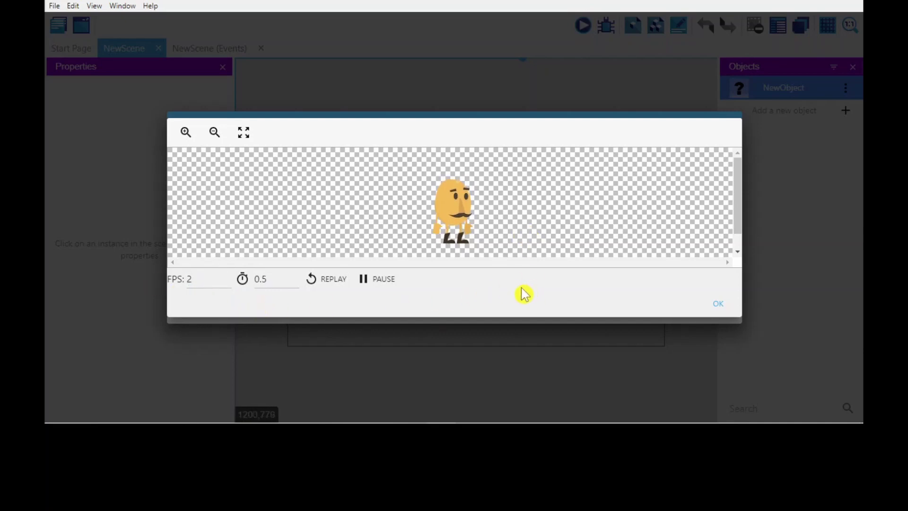
pyautogui.doubleClick(185, 286)
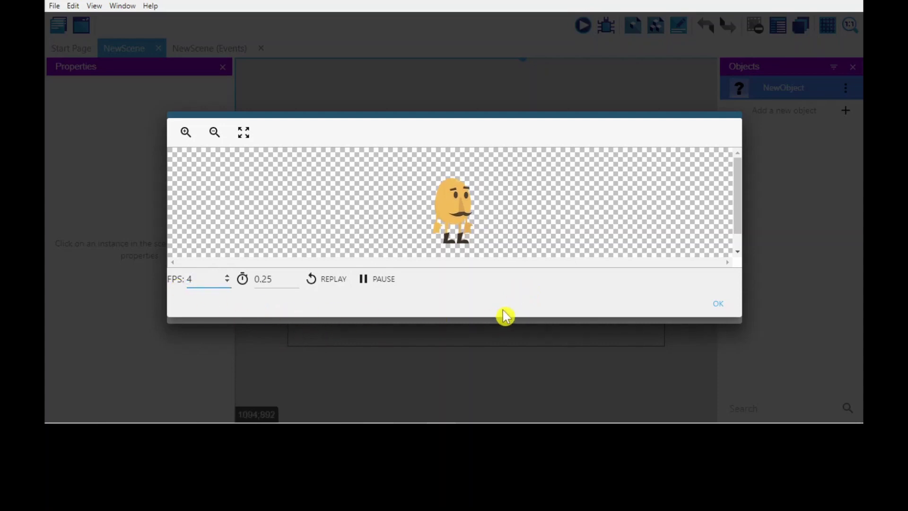
pyautogui.press('BackSpace')
pyautogui.write('3')
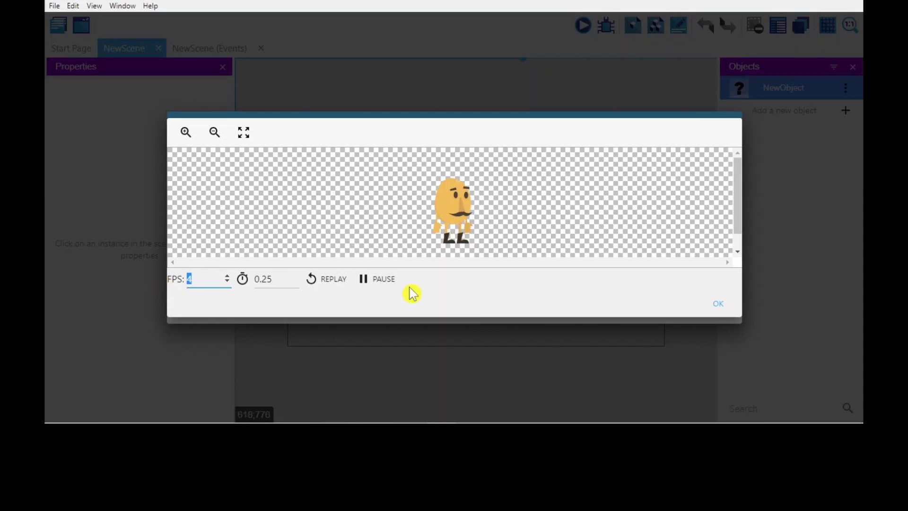
pyautogui.doubleClick(188, 283)
pyautogui.write('2')
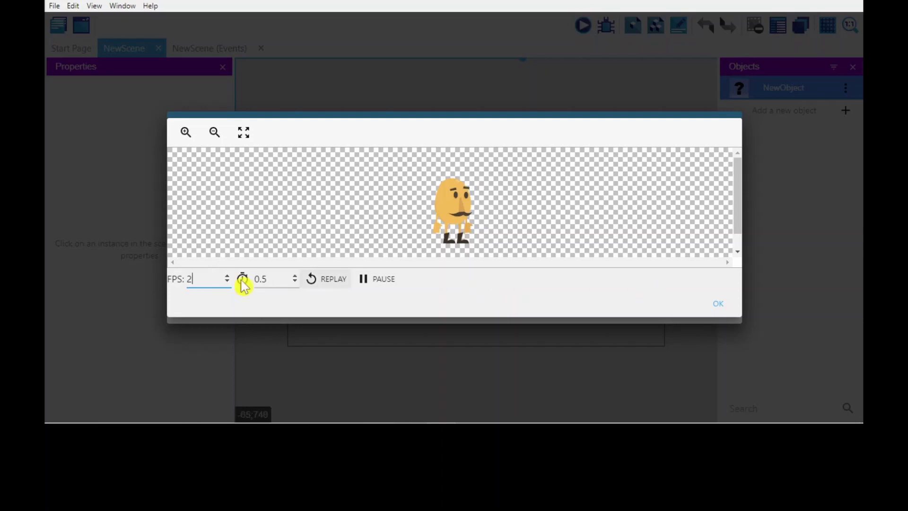
pyautogui.click(719, 304)
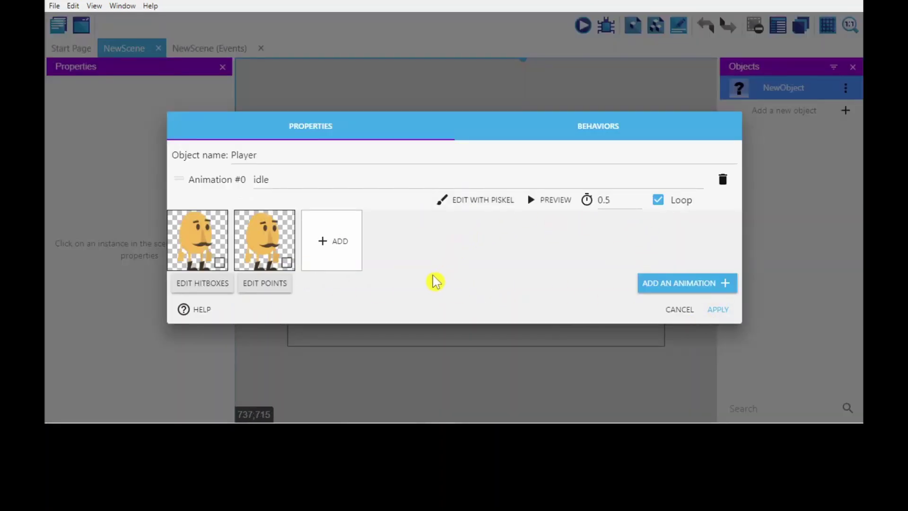
# Add a second animation to the Player object and name it walking
pyautogui.click(656, 286)
pyautogui.click(283, 231)
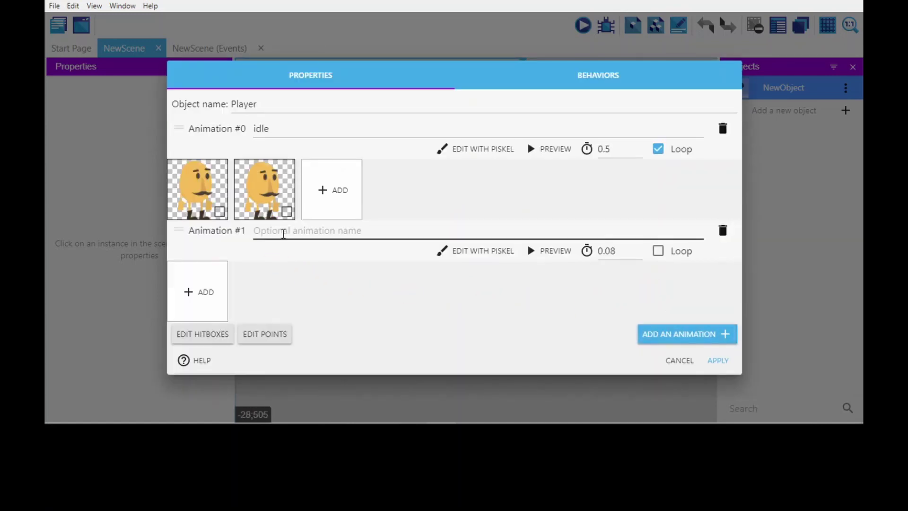
pyautogui.write('walking')
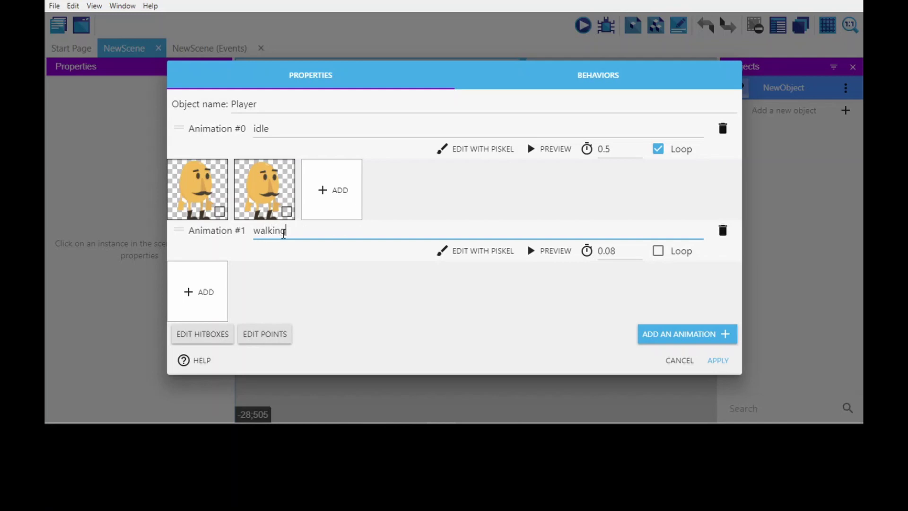
pyautogui.click(287, 280)
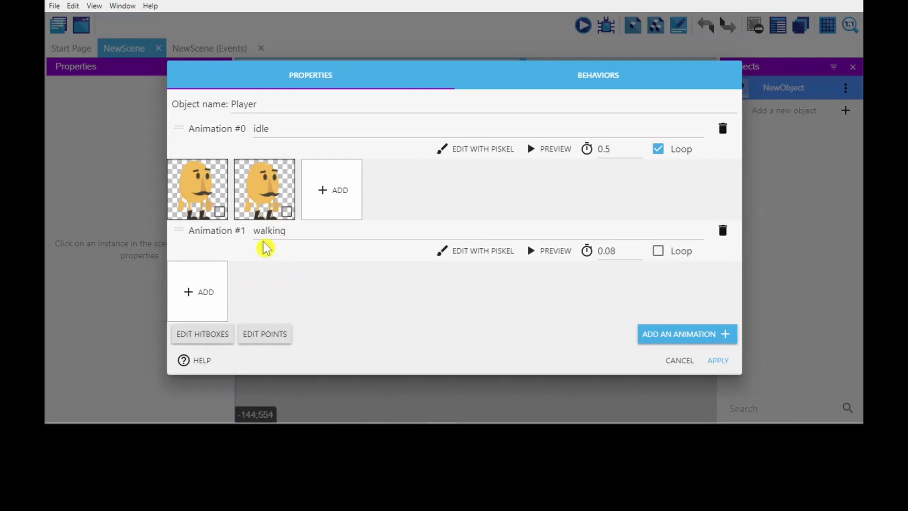
# Add Uncle-Egg-WALK-1.png and Uncle-Egg-WALK-2.png from the UNCLE EGG folder to the walking animation, copying them into the project folder
pyautogui.click(217, 288)
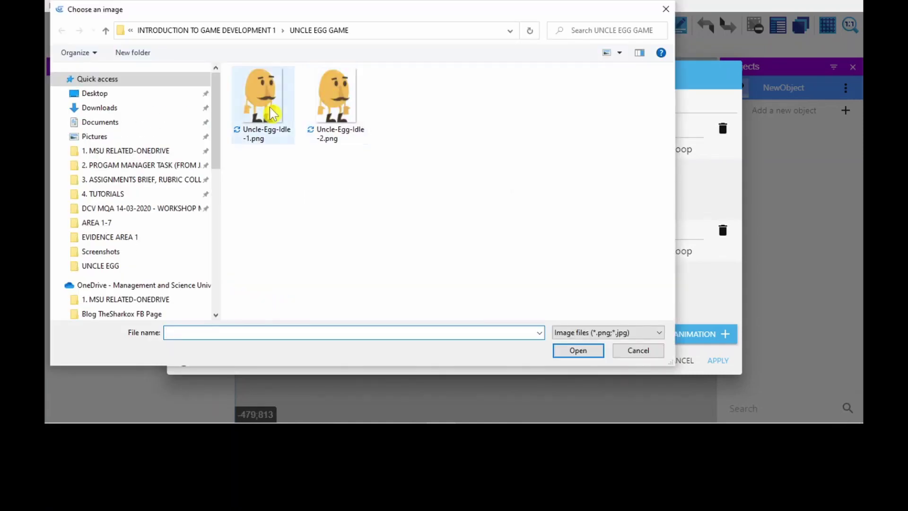
pyautogui.click(108, 265)
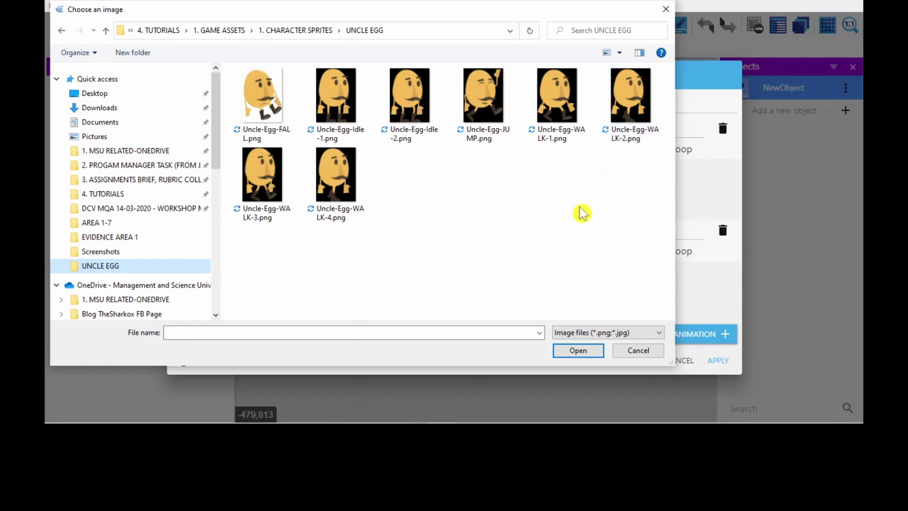
pyautogui.click(579, 124)
pyautogui.keyDown('ctrl'); pyautogui.click(636, 105); pyautogui.keyUp('ctrl')
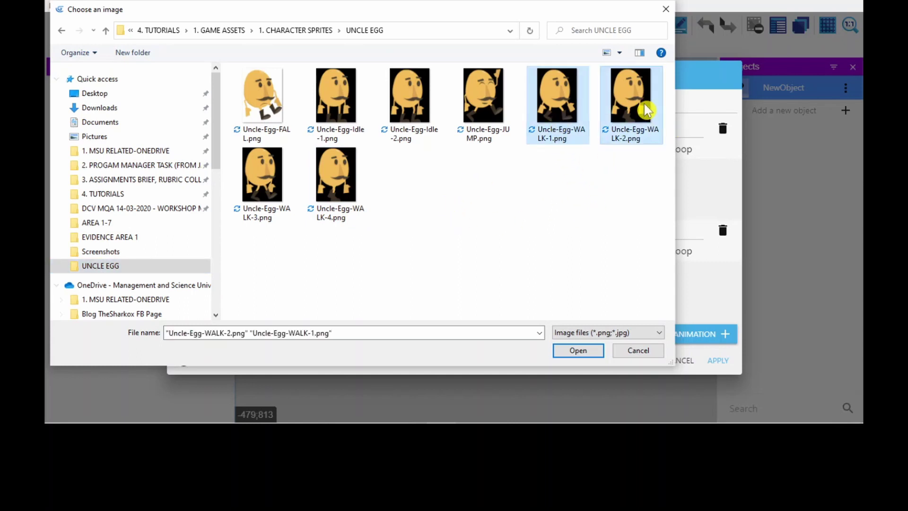
pyautogui.click(578, 350)
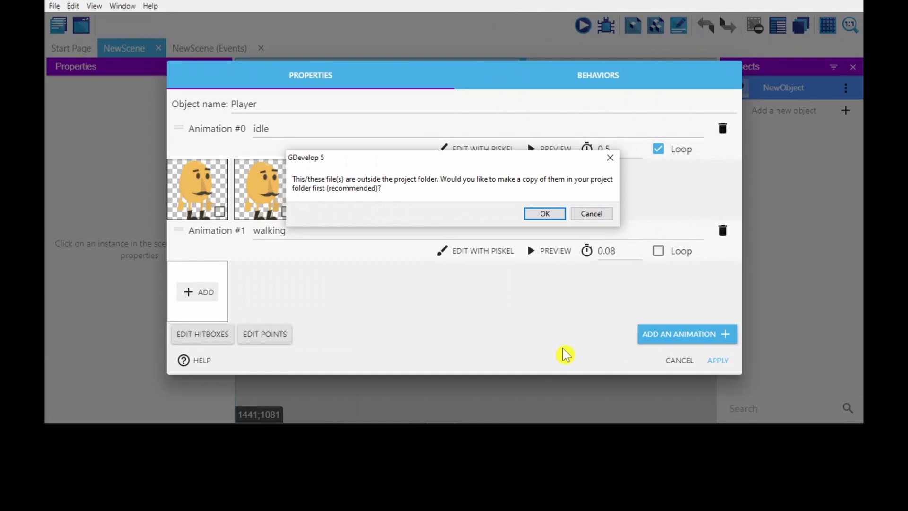
pyautogui.click(549, 215)
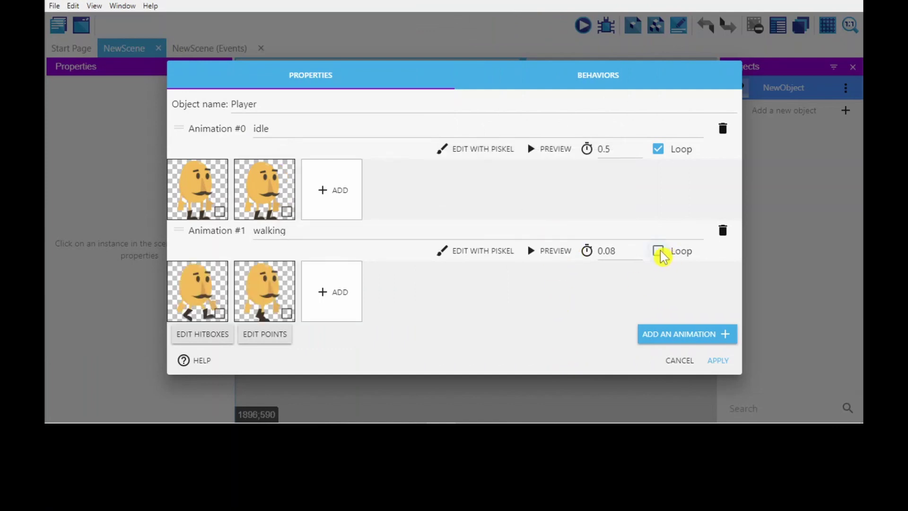
# Enable looping for the walking animation, try other playback speeds such as 5 and 6 FPS in its preview, and set it to 4 FPS
pyautogui.click(549, 251)
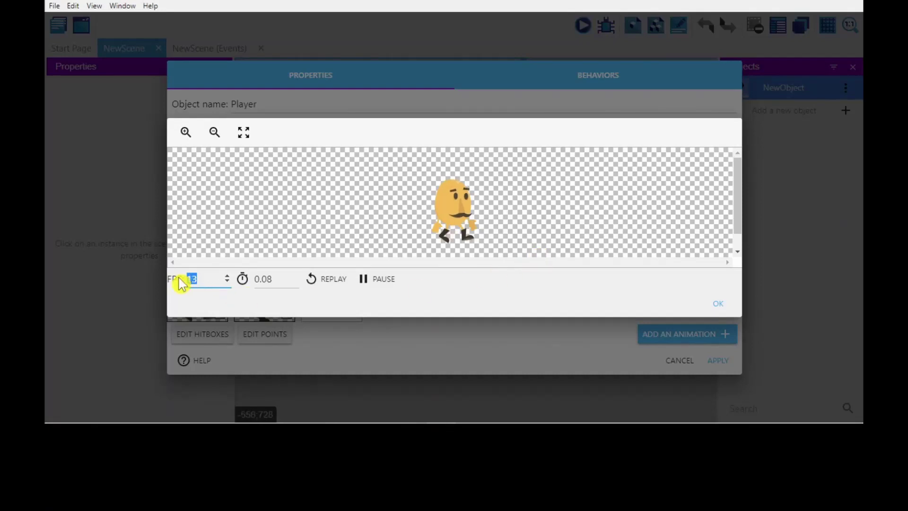
pyautogui.write('4')
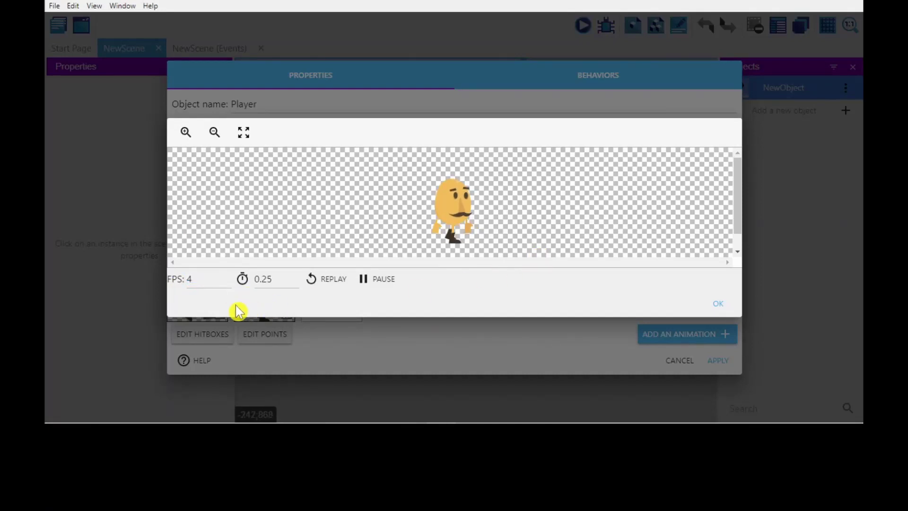
pyautogui.moveTo(210, 286); pyautogui.dragTo(167, 283)
pyautogui.write('5')
pyautogui.moveTo(214, 286); pyautogui.dragTo(158, 284)
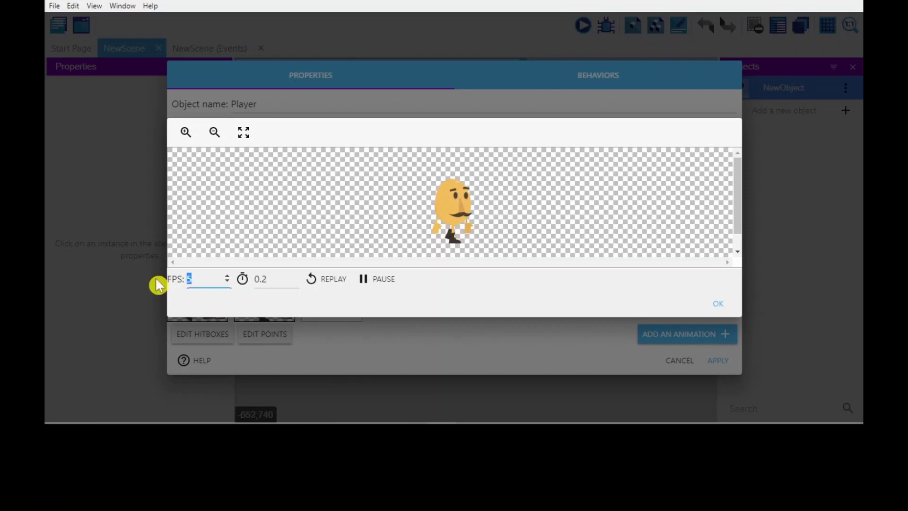
pyautogui.write('6')
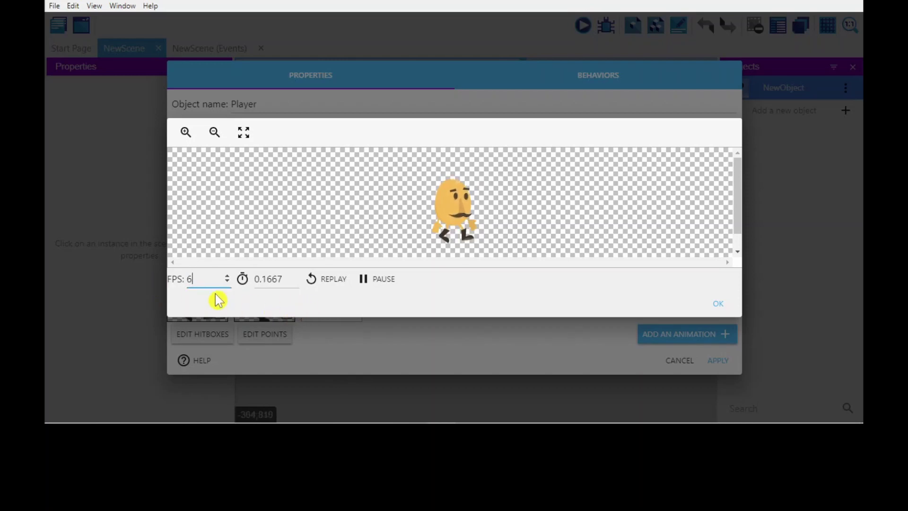
pyautogui.write('3')
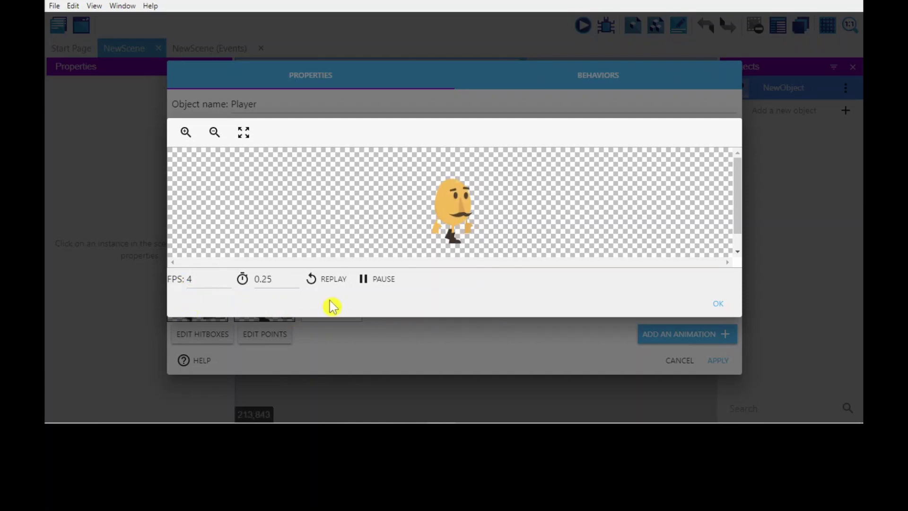
pyautogui.click(718, 305)
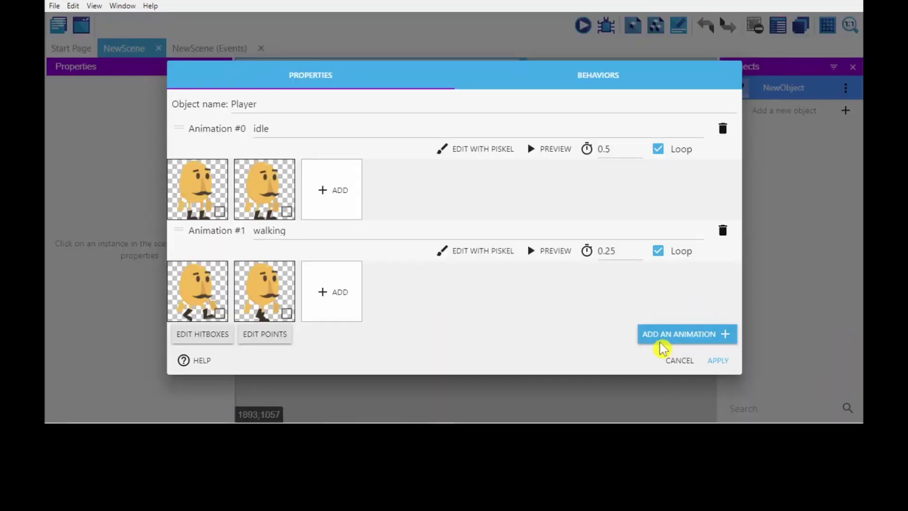
# Preview the looping walking animation at a larger size and check the leg movement
pyautogui.click(544, 251)
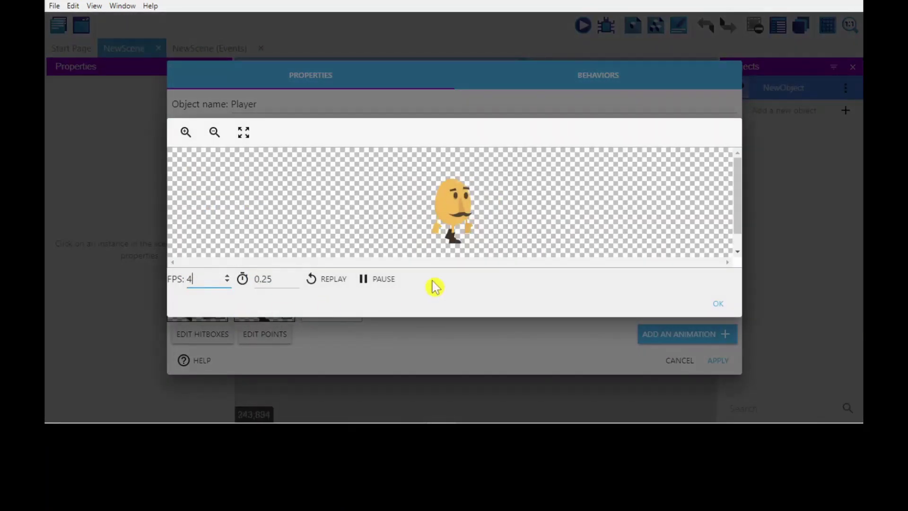
pyautogui.click(185, 132)
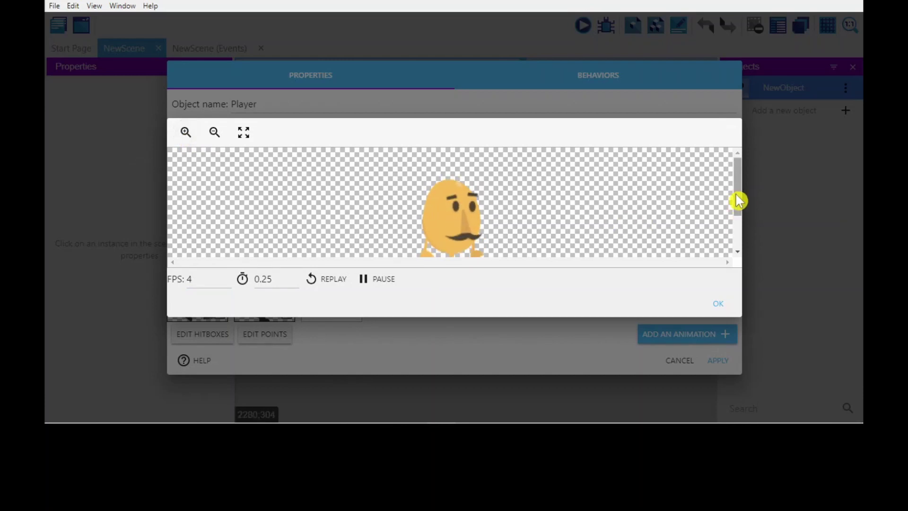
pyautogui.moveTo(737, 198); pyautogui.dragTo(741, 229)
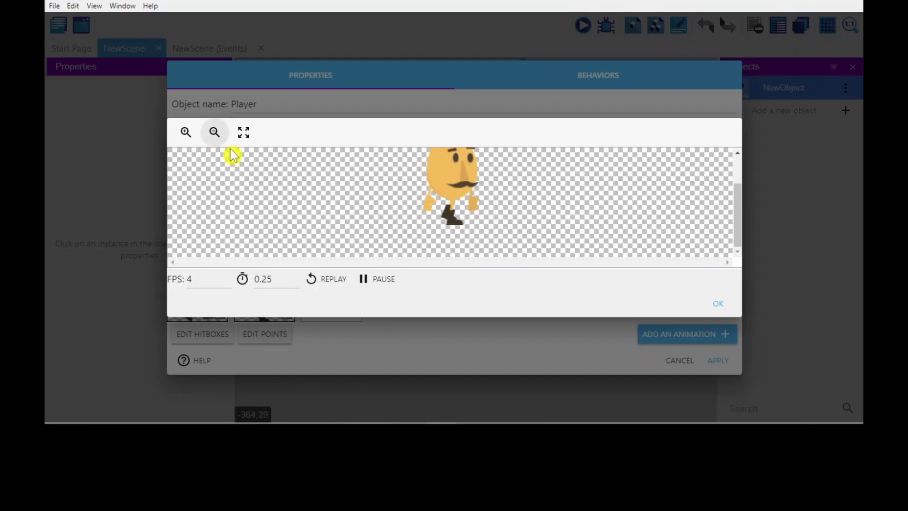
pyautogui.click(716, 305)
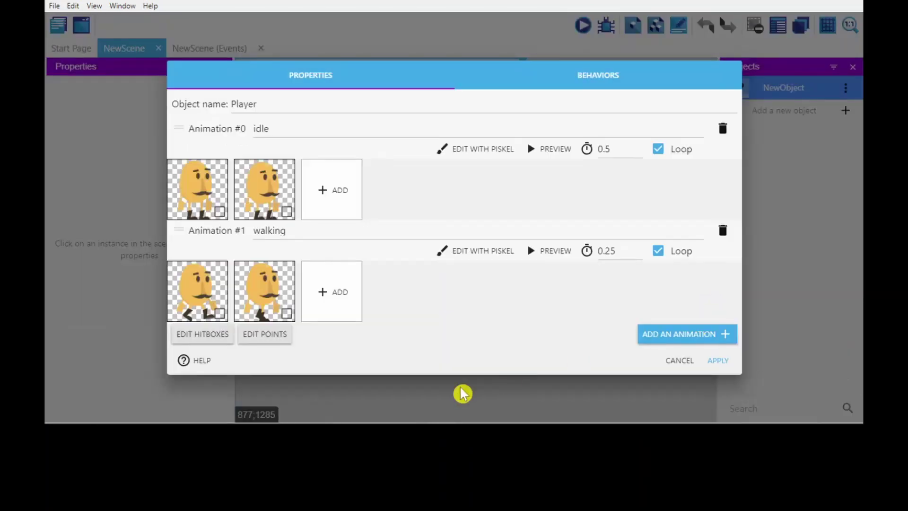
# Add a third animation to the Player object and name it jumping
pyautogui.click(694, 341)
pyautogui.scroll(-2, 406, 312)
pyautogui.click(297, 251)
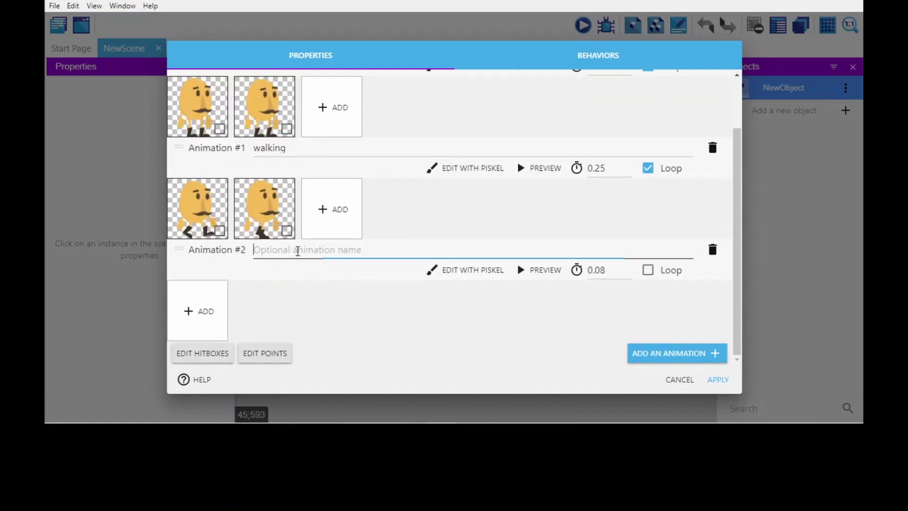
pyautogui.write('jumping')
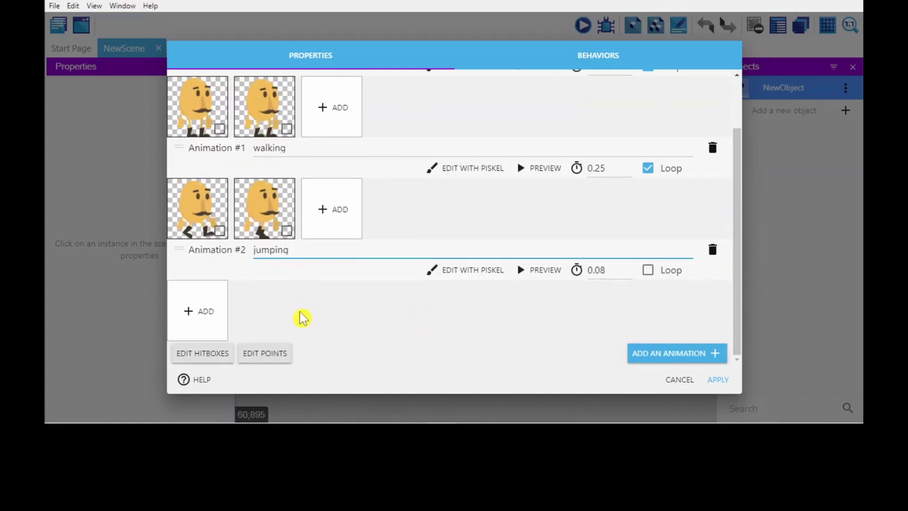
# Add Uncle-Egg-JUMP.png from the UNCLE EGG folder to the jumping animation, copying it into the project folder
pyautogui.click(195, 319)
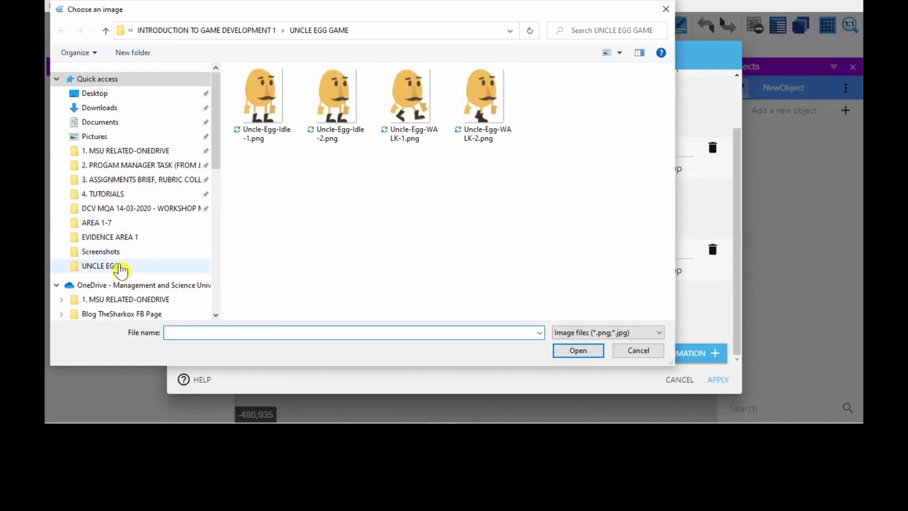
pyautogui.click(113, 266)
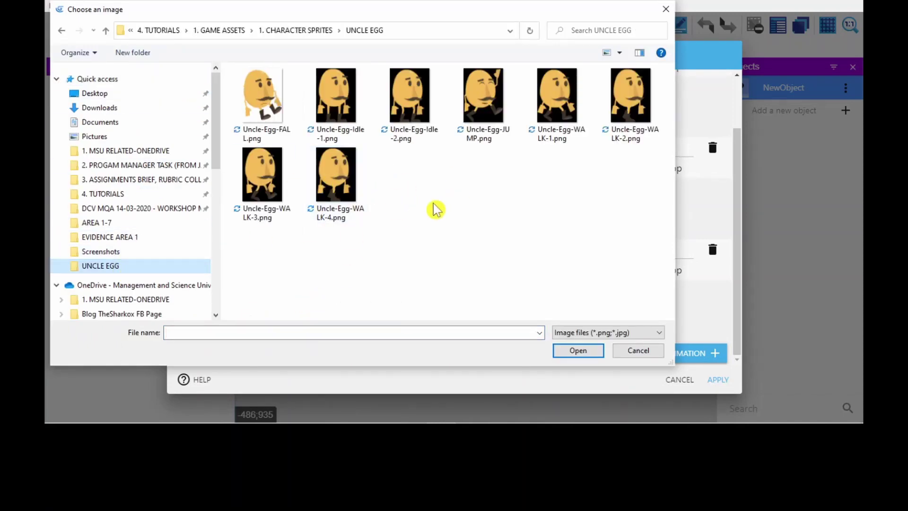
pyautogui.click(482, 97)
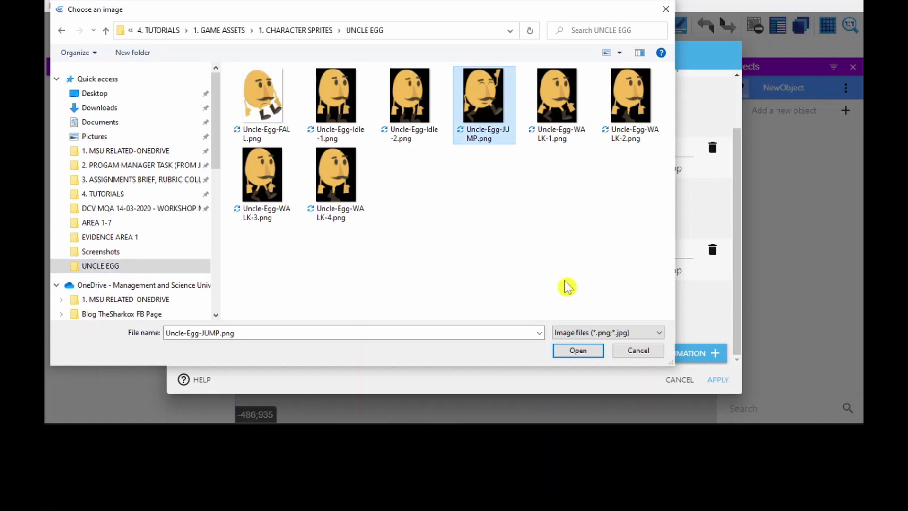
pyautogui.click(576, 352)
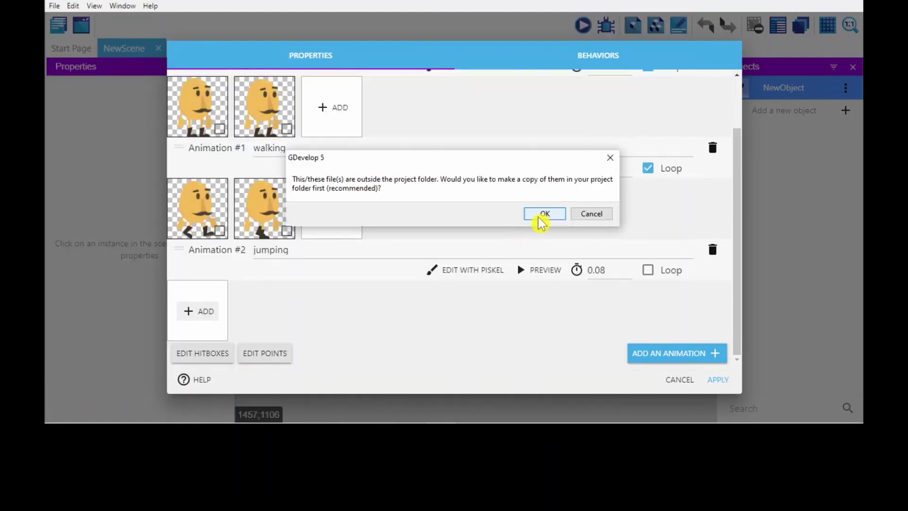
pyautogui.click(542, 214)
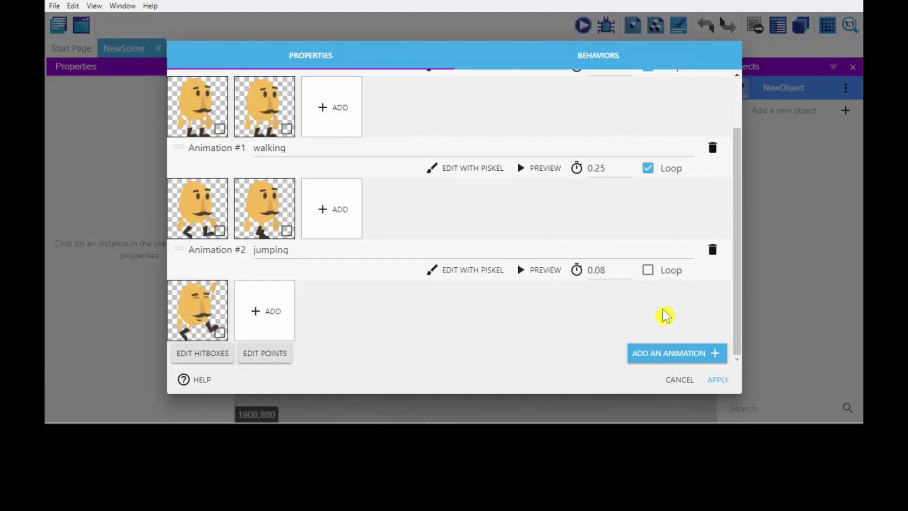
# Add a fourth animation to the Player object and name it falling
pyautogui.click(679, 360)
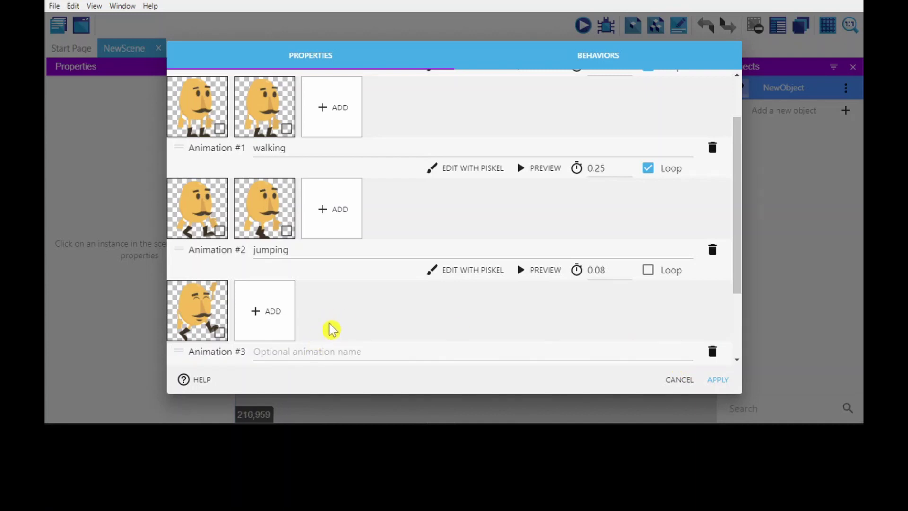
pyautogui.scroll(-2, 322, 340)
pyautogui.click(302, 249)
pyautogui.write('falling')
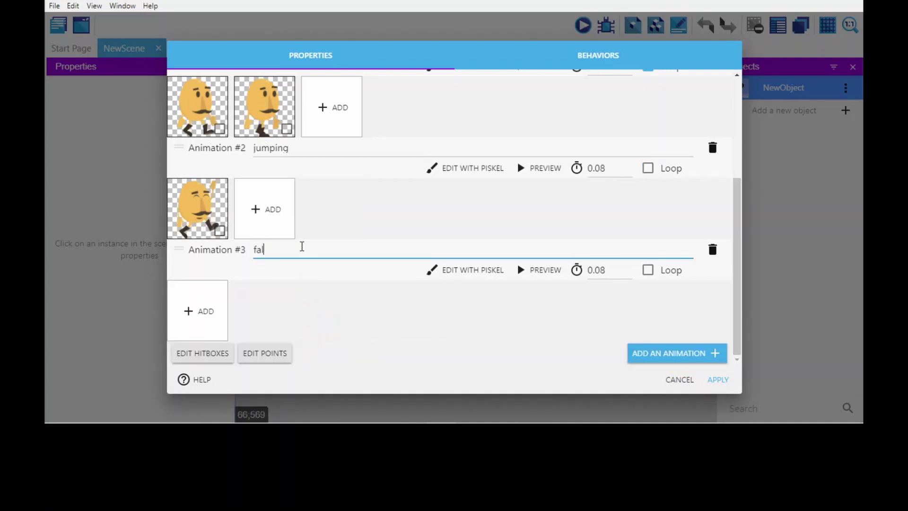
# Add Uncle-Egg-FALL.png from the UNCLE EGG folder to the falling animation and apply the Player object's settings
pyautogui.click(201, 314)
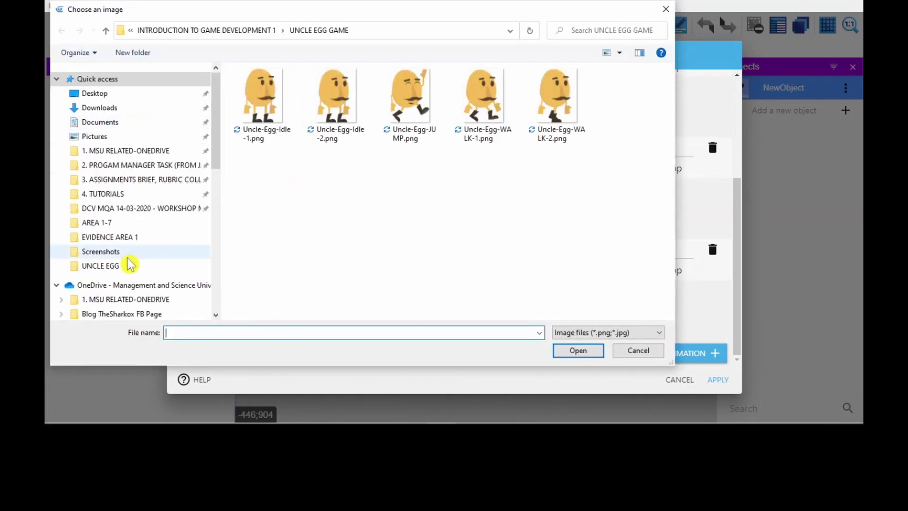
pyautogui.click(110, 267)
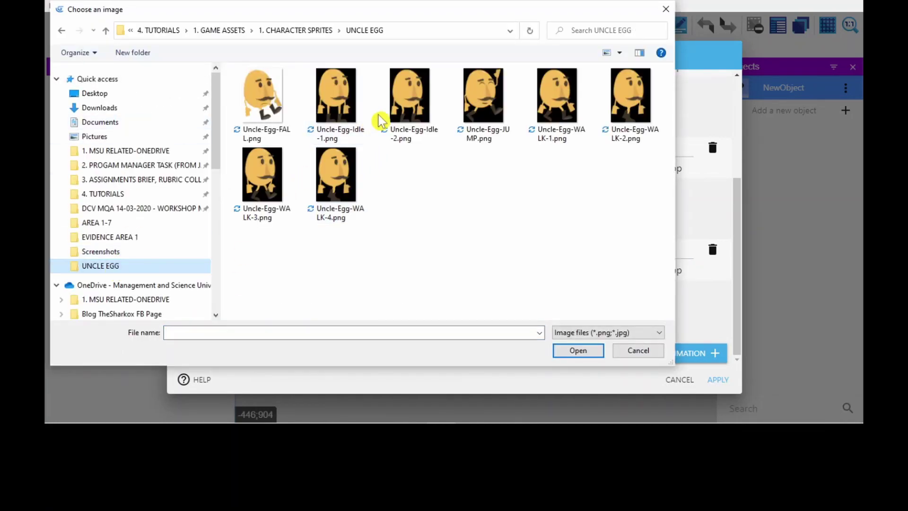
pyautogui.click(273, 98)
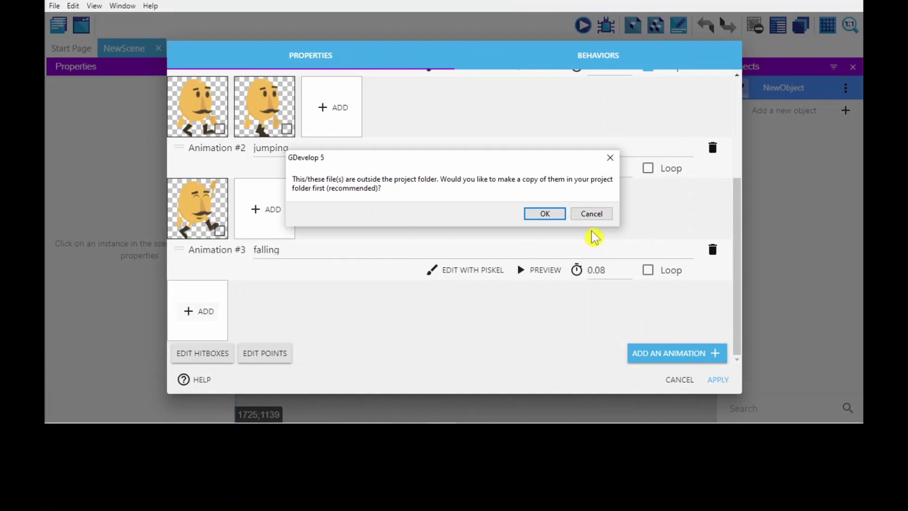
pyautogui.click(591, 214)
pyautogui.click(727, 384)
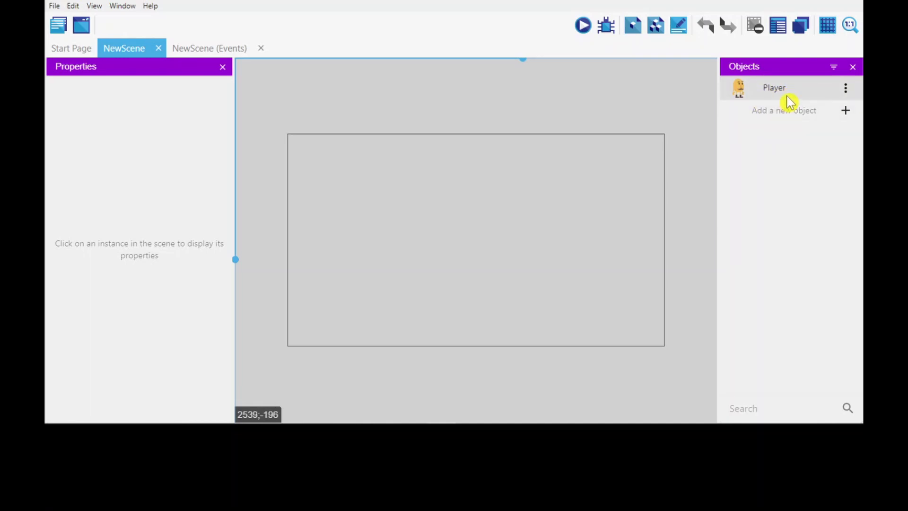
# Reopen the Player object and review its idle, walking, jumping and falling animations, then close it with the settings applied
pyautogui.doubleClick(787, 89)
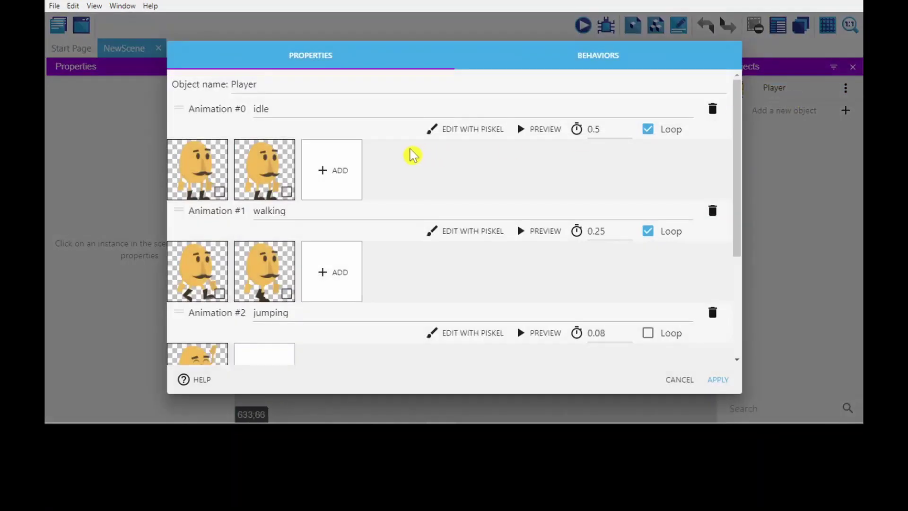
pyautogui.scroll(-4, 440, 227)
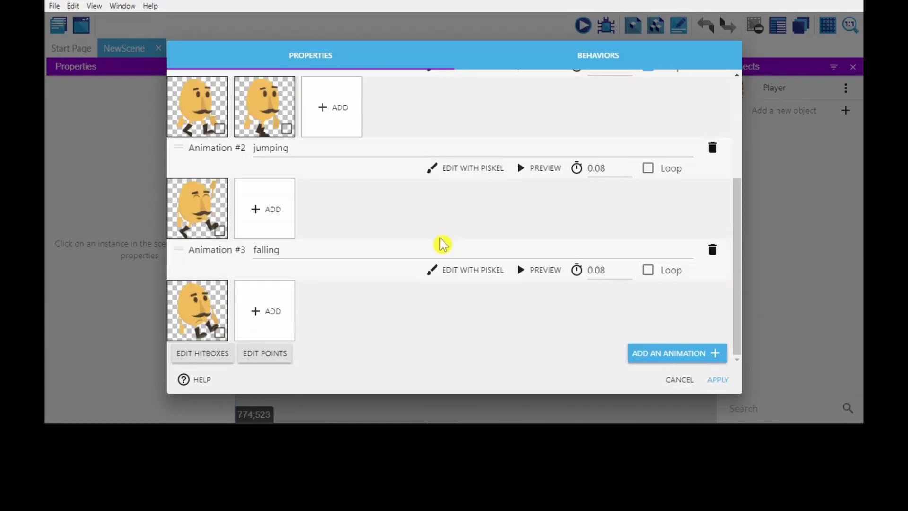
pyautogui.scroll(4, 442, 243)
pyautogui.click(313, 211)
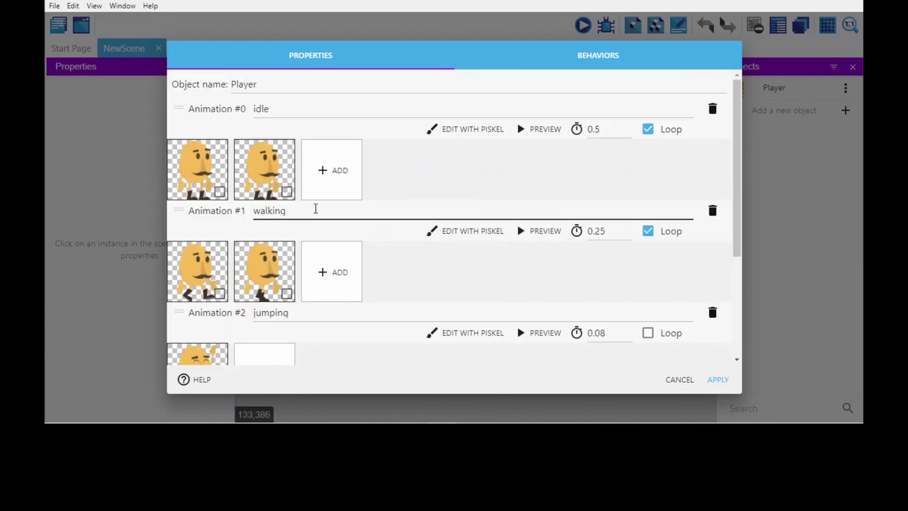
pyautogui.scroll(-3, 346, 248)
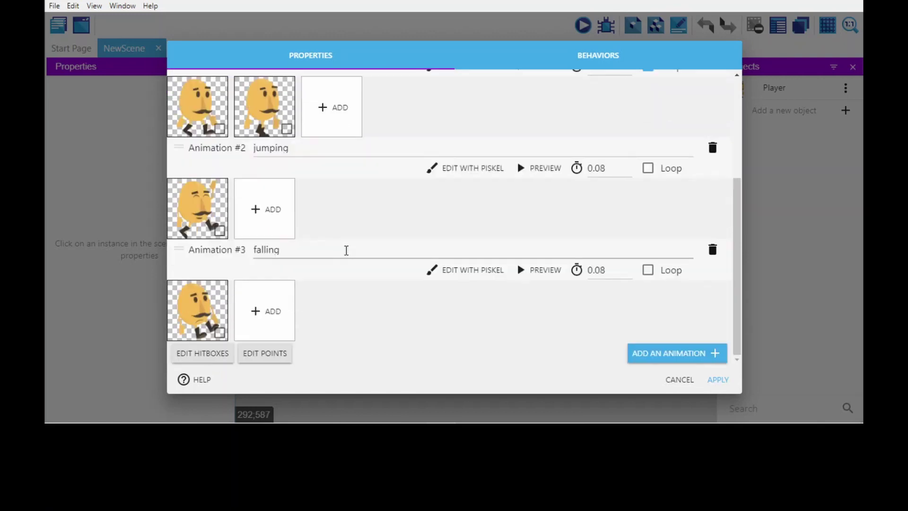
pyautogui.scroll(4, 346, 252)
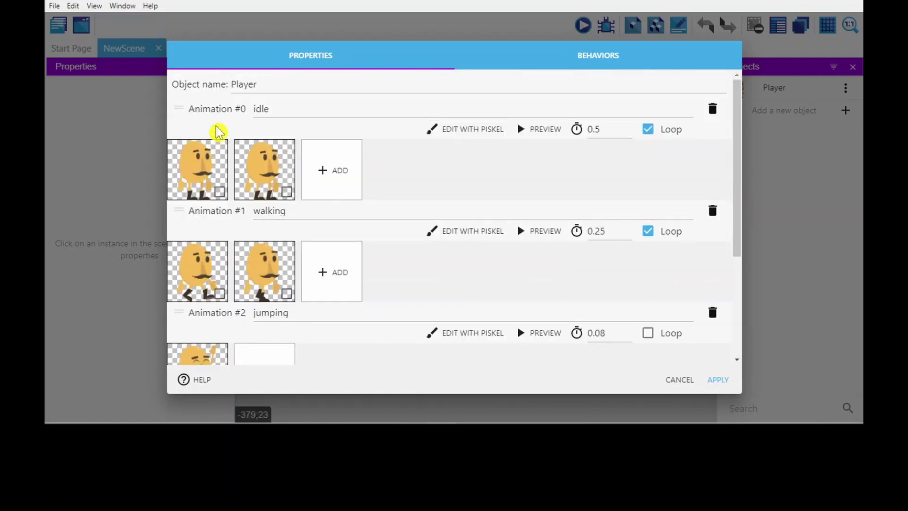
pyautogui.click(719, 380)
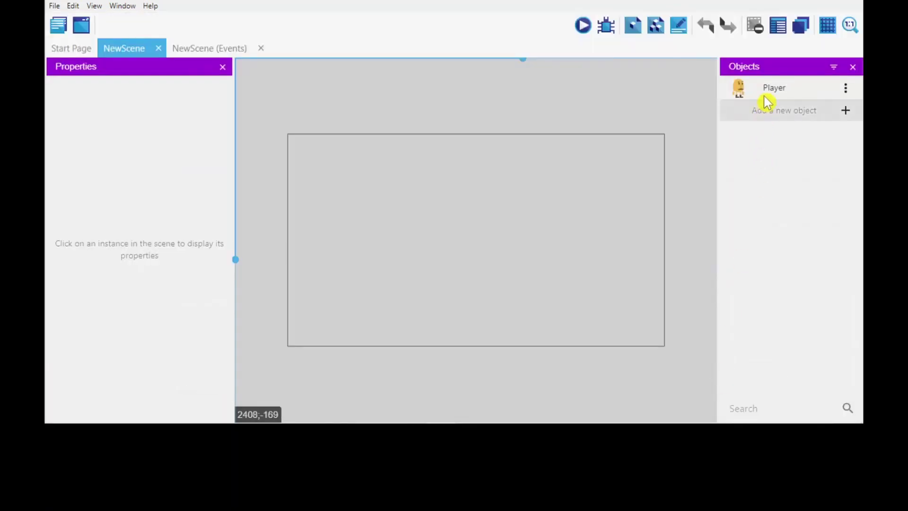
# Place an instance of the Player object in the scene, slightly left of and below the centre of the game area
pyautogui.moveTo(767, 87); pyautogui.dragTo(440, 244)
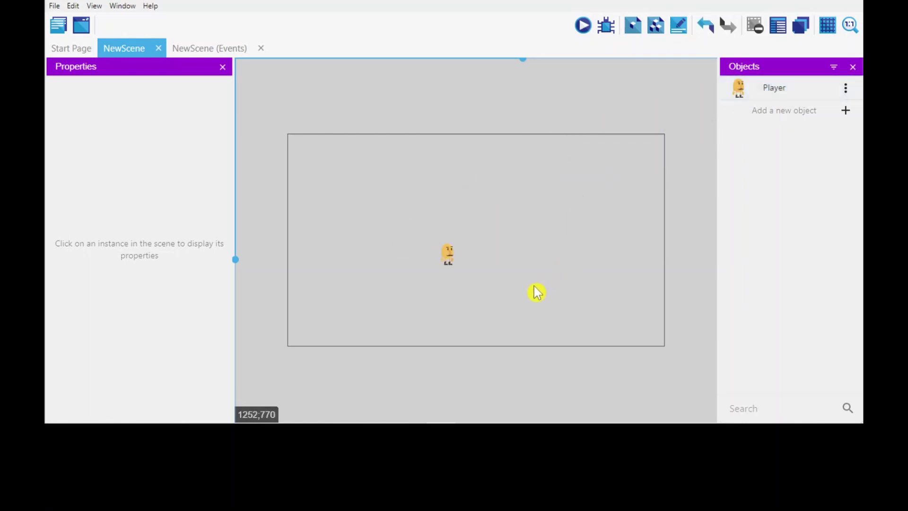
# Preview the scene to check how the placed Player instance looks, close the preview and deselect the instance
pyautogui.scroll(3, 534, 290)
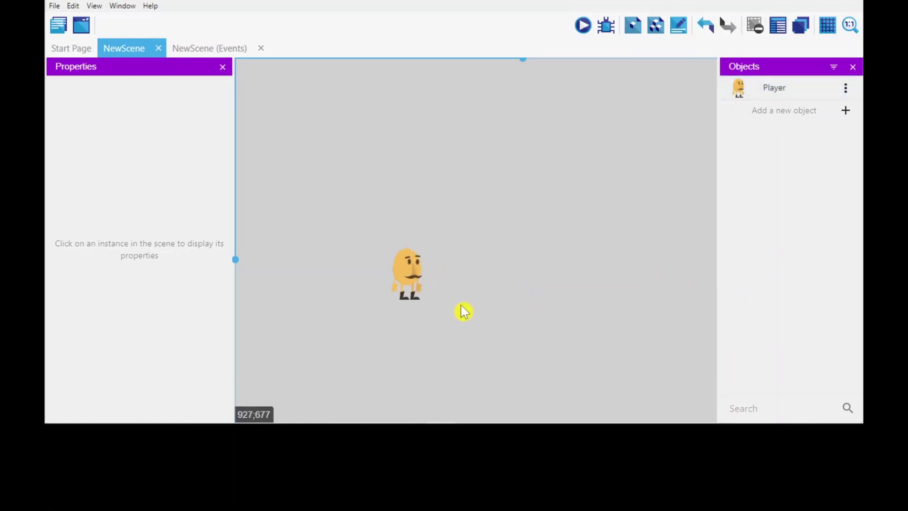
pyautogui.click(405, 280)
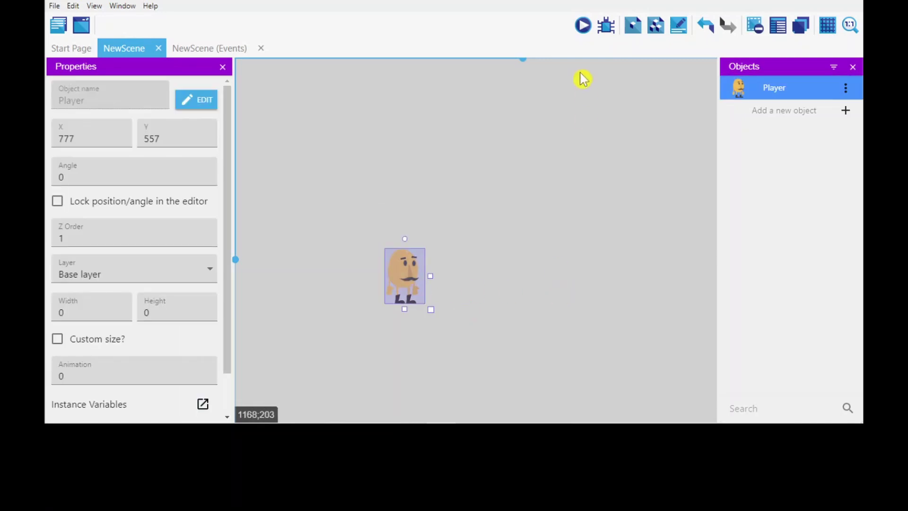
pyautogui.click(584, 26)
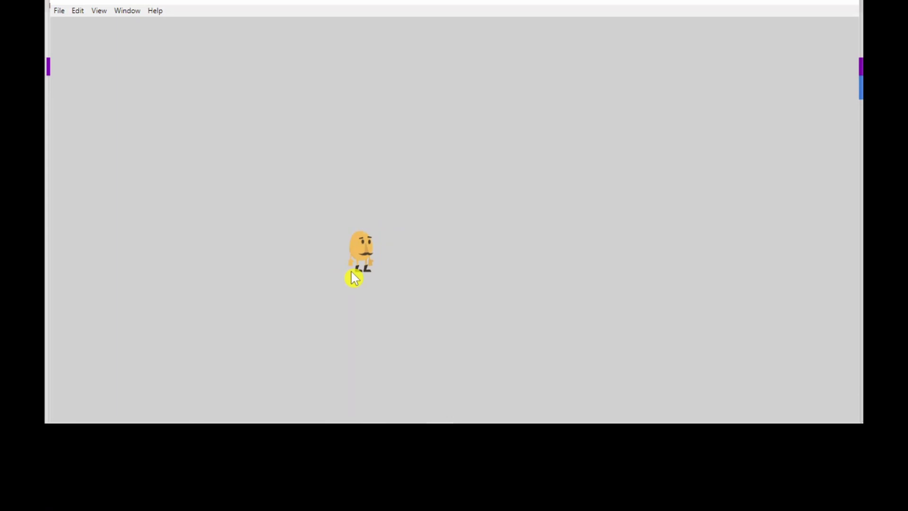
pyautogui.click(846, 5)
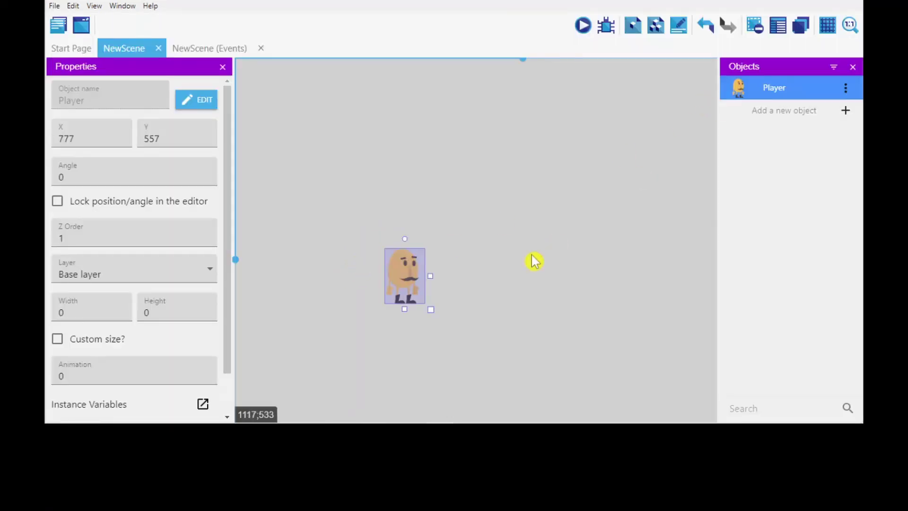
pyautogui.click(524, 295)
pyautogui.scroll(-3, 536, 321)
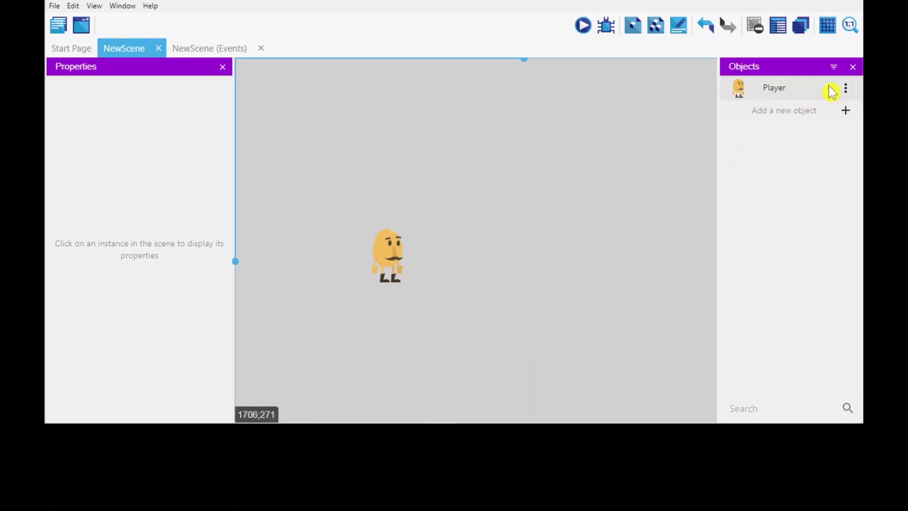
# Open the Player object for editing, look over its animations, and cancel without changes
pyautogui.click(845, 88)
pyautogui.click(796, 113)
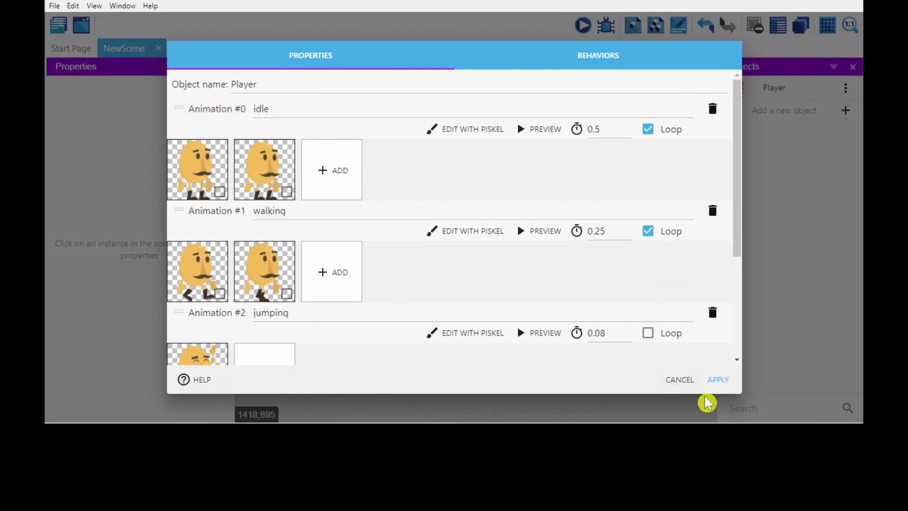
pyautogui.click(679, 381)
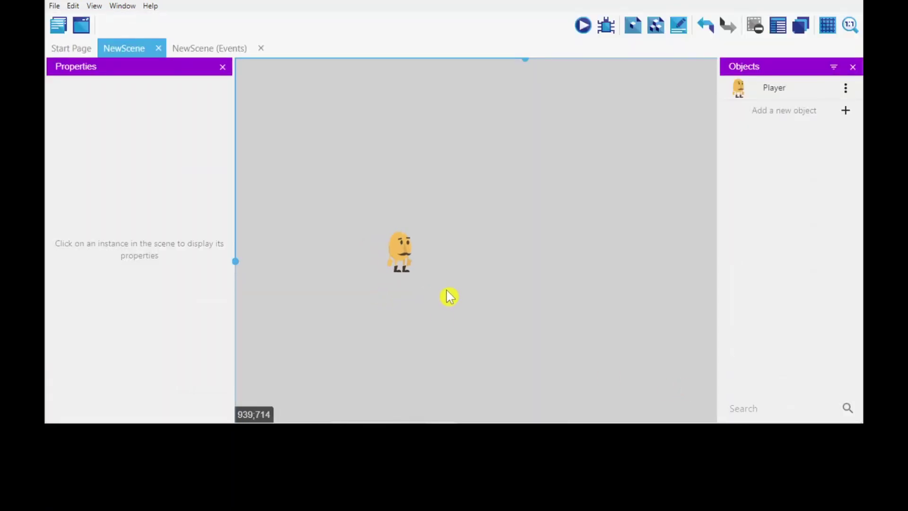
# Enlarge the Player instance in the scene to about one and a half times its size, then deselect it
pyautogui.scroll(-4, 449, 296)
pyautogui.scroll(1, 435, 330)
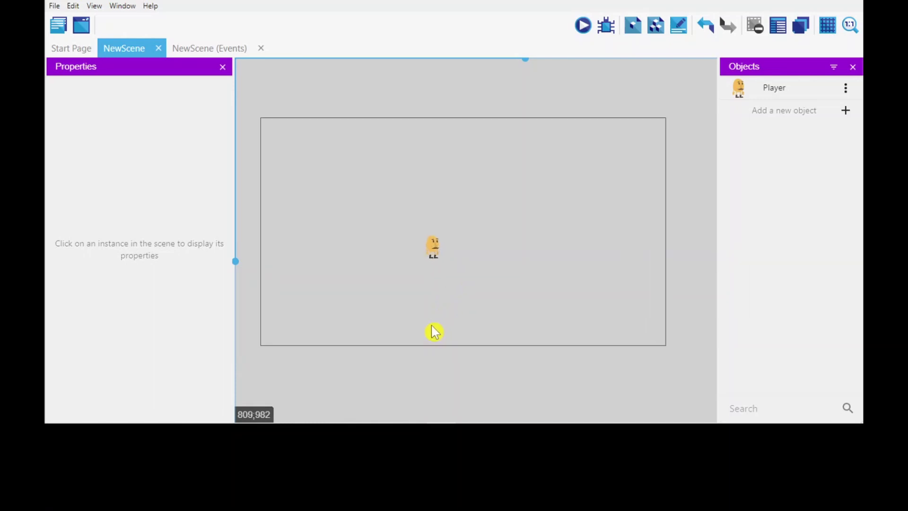
pyautogui.scroll(1, 434, 331)
pyautogui.click(428, 247)
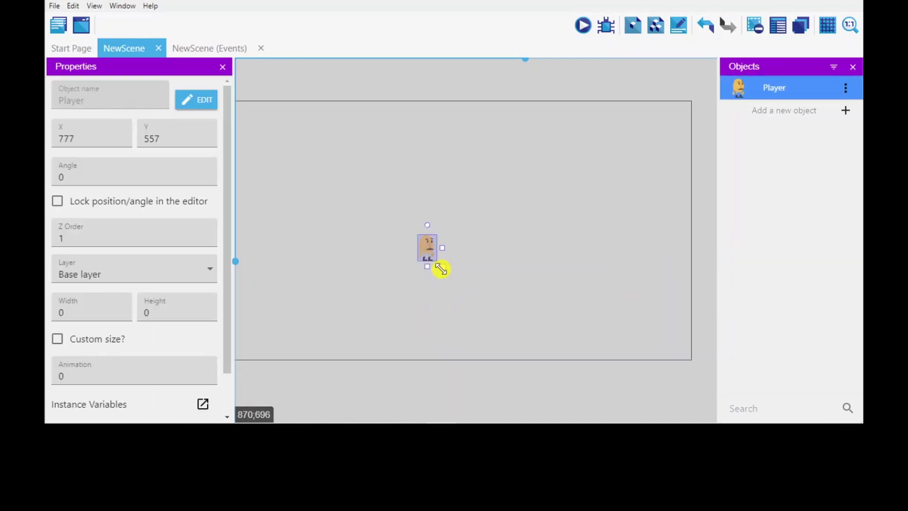
pyautogui.moveTo(441, 268); pyautogui.dragTo(448, 282)
pyautogui.click(520, 267)
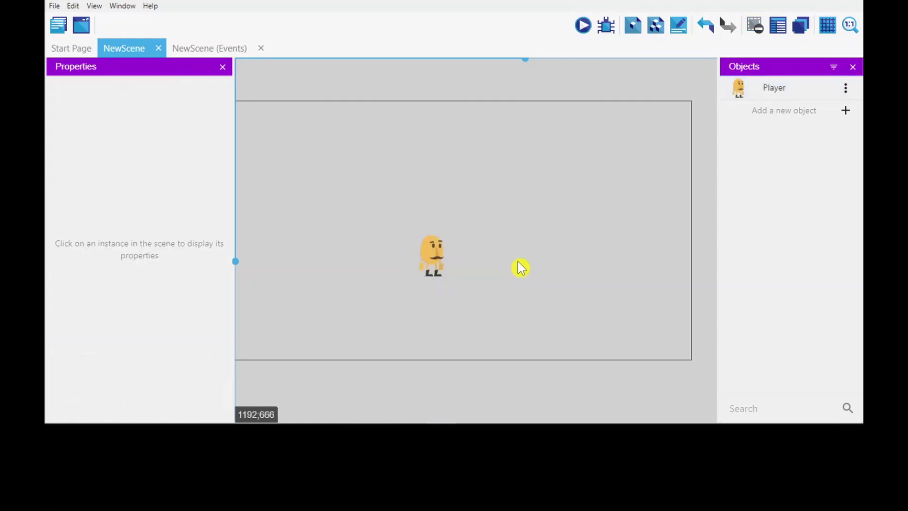
# Run the scene preview twice to check the enlarged Player and its idle animation, closing it each time
pyautogui.click(588, 27)
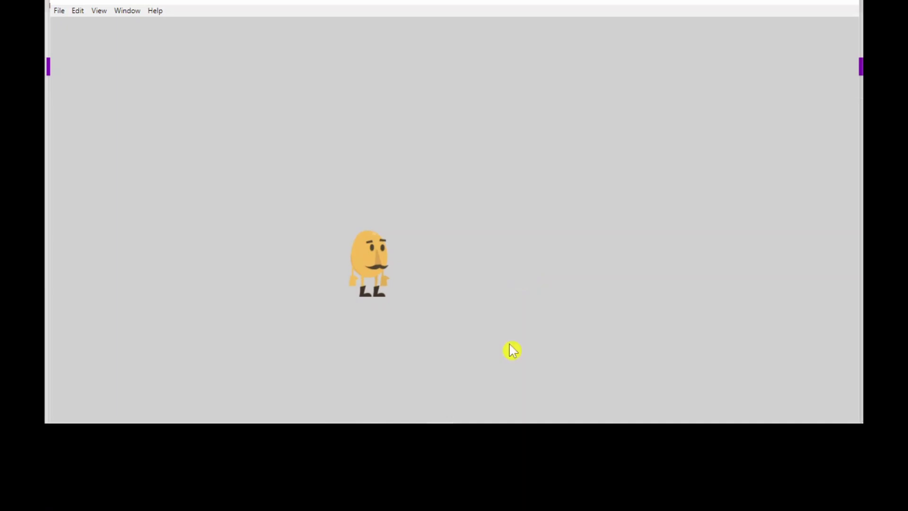
pyautogui.click(844, 4)
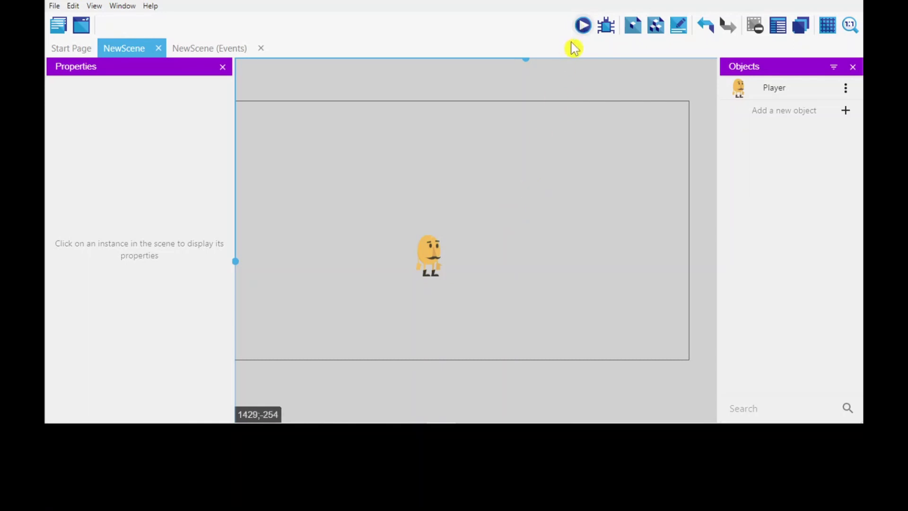
pyautogui.click(582, 26)
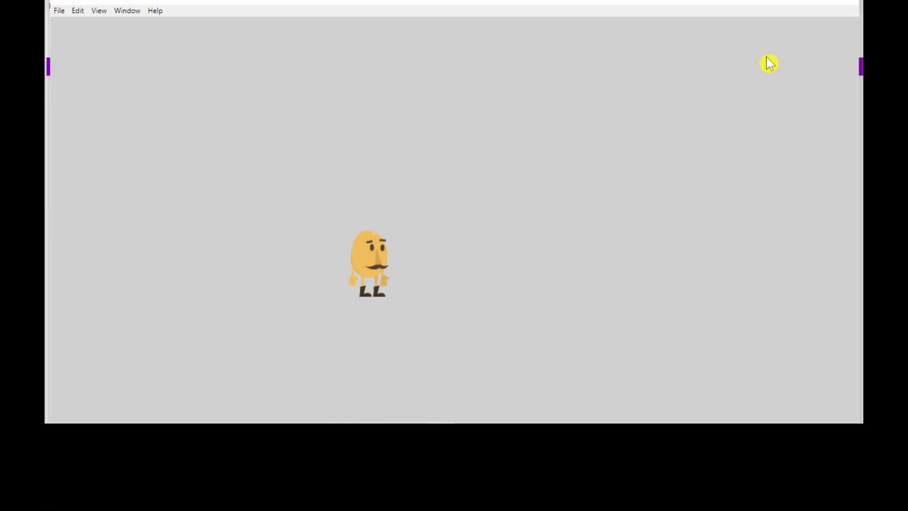
pyautogui.click(851, 3)
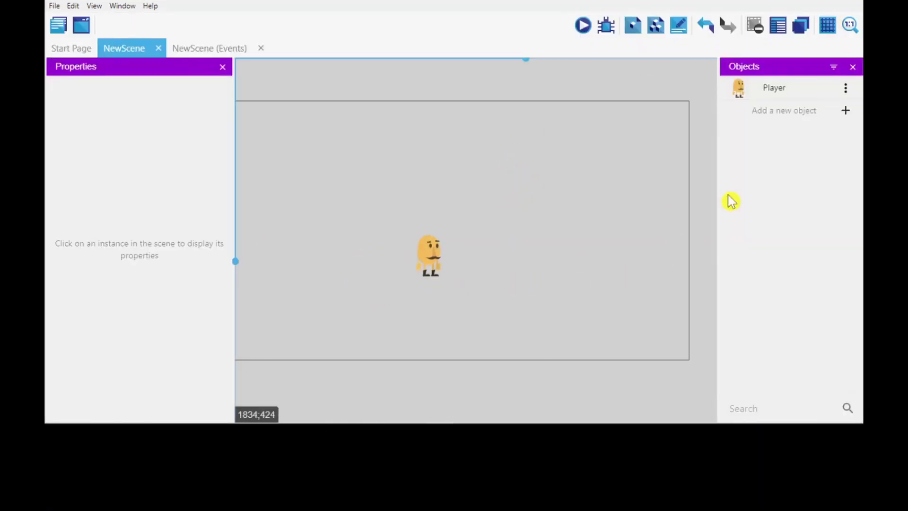
# Open the Player object for editing and display its behaviors
pyautogui.click(794, 94)
pyautogui.click(845, 89)
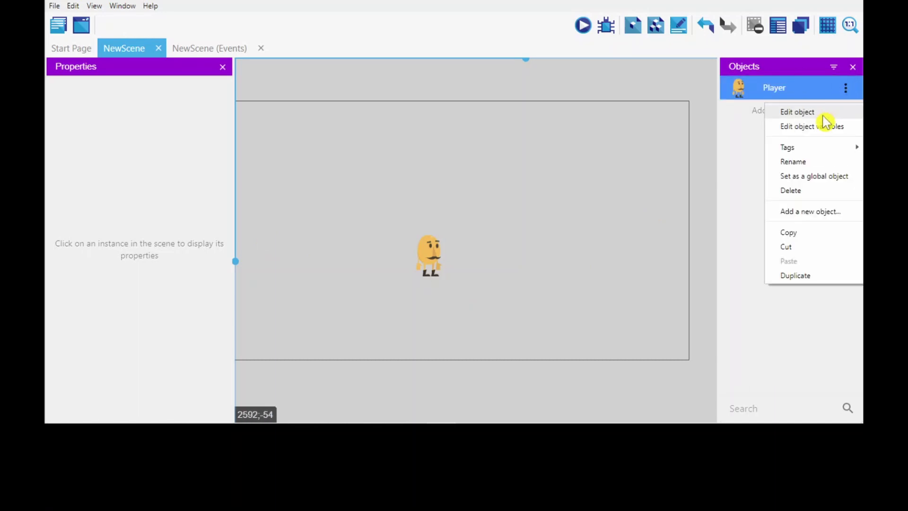
pyautogui.click(805, 117)
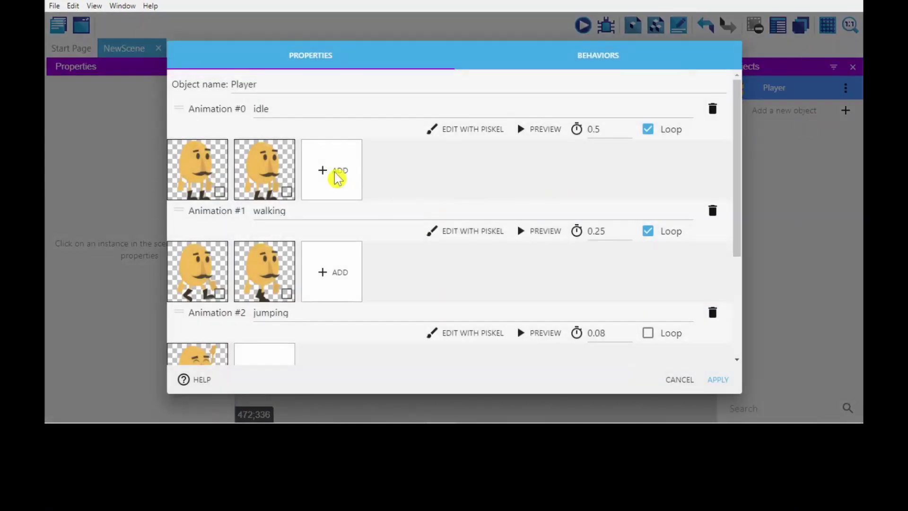
pyautogui.click(612, 65)
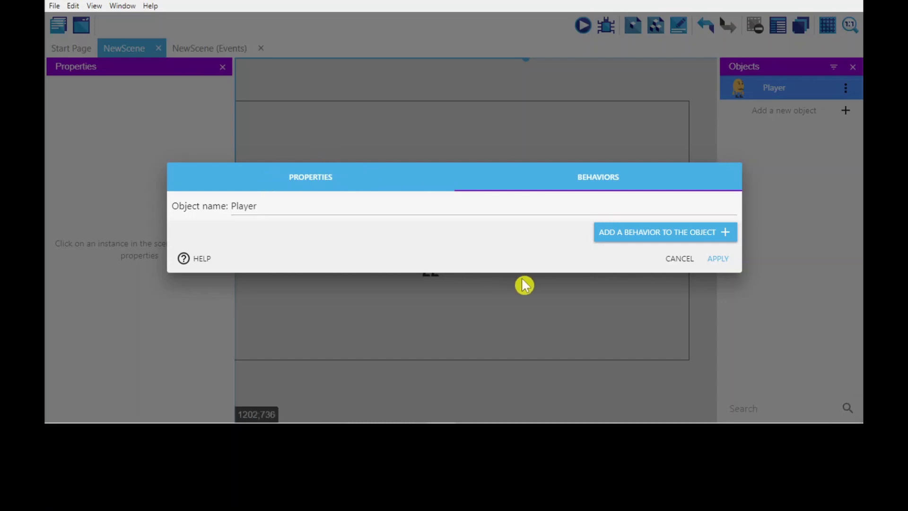
pyautogui.click(629, 236)
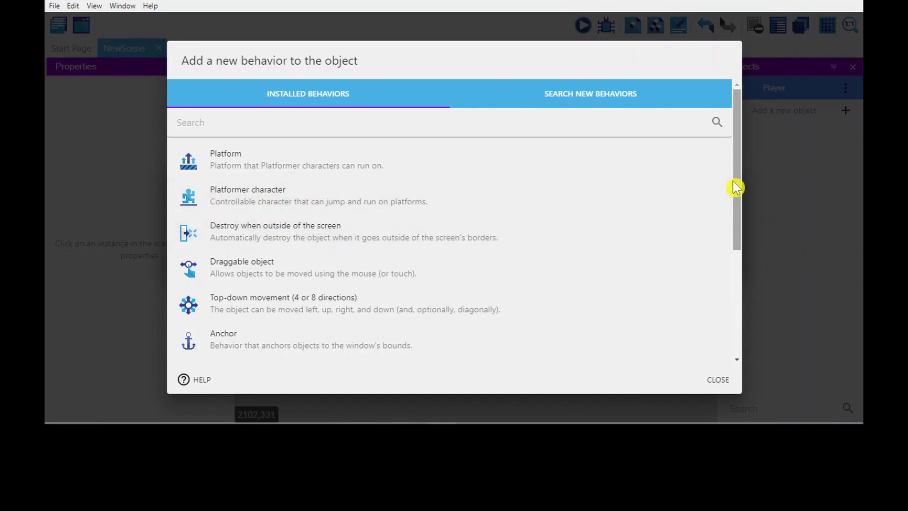
pyautogui.moveTo(736, 187); pyautogui.dragTo(745, 113)
pyautogui.moveTo(737, 193); pyautogui.dragTo(723, 310)
pyautogui.click(721, 304)
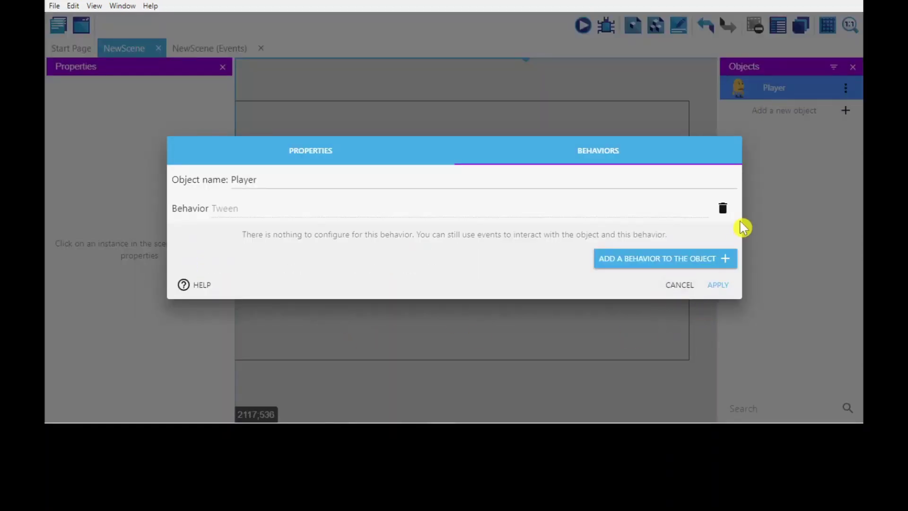
pyautogui.click(722, 208)
pyautogui.click(500, 206)
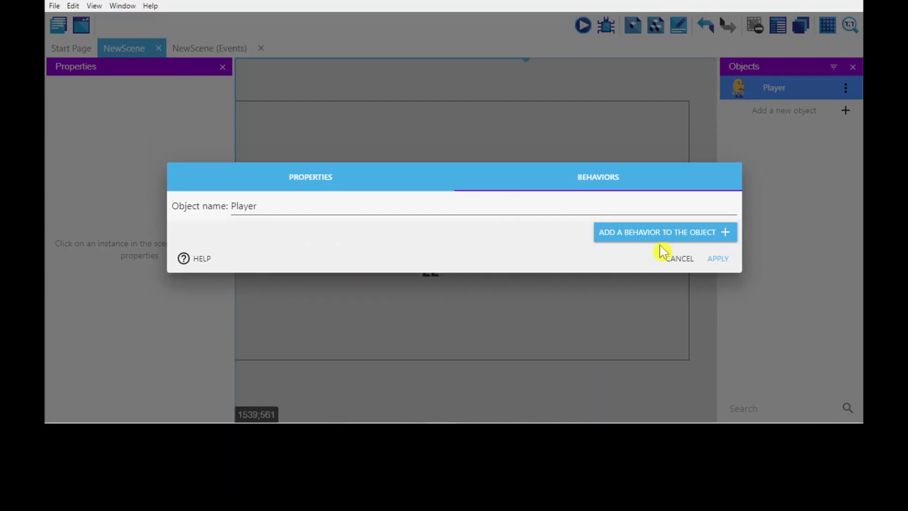
# Add the Platformer character behavior to the Player object
pyautogui.click(697, 235)
pyautogui.moveTo(734, 186); pyautogui.dragTo(719, 324)
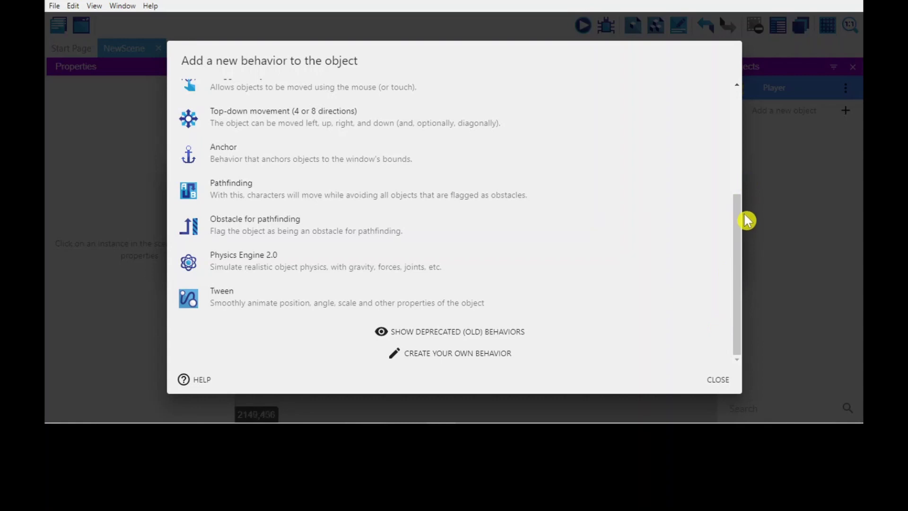
pyautogui.moveTo(739, 251); pyautogui.dragTo(753, 142)
pyautogui.click(352, 145)
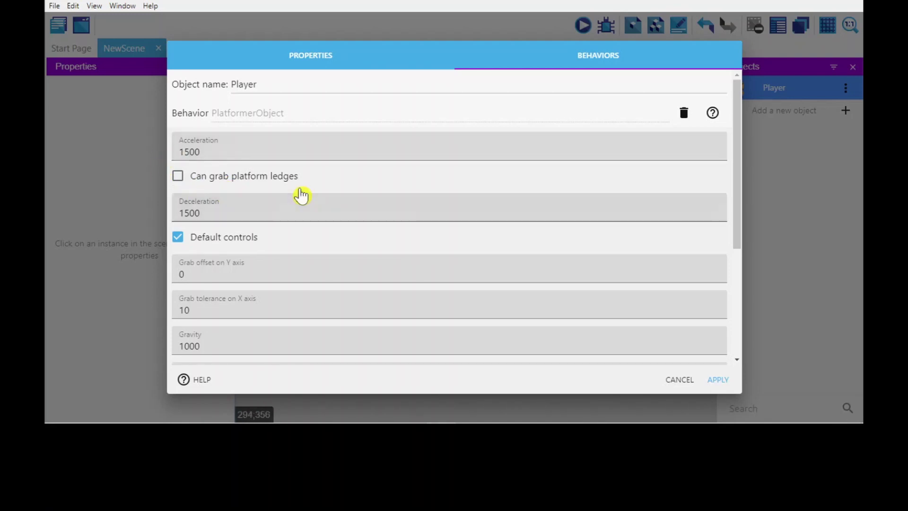
# Review the Platformer character behavior's default settings and apply them to the Player object
pyautogui.scroll(-3, 300, 199)
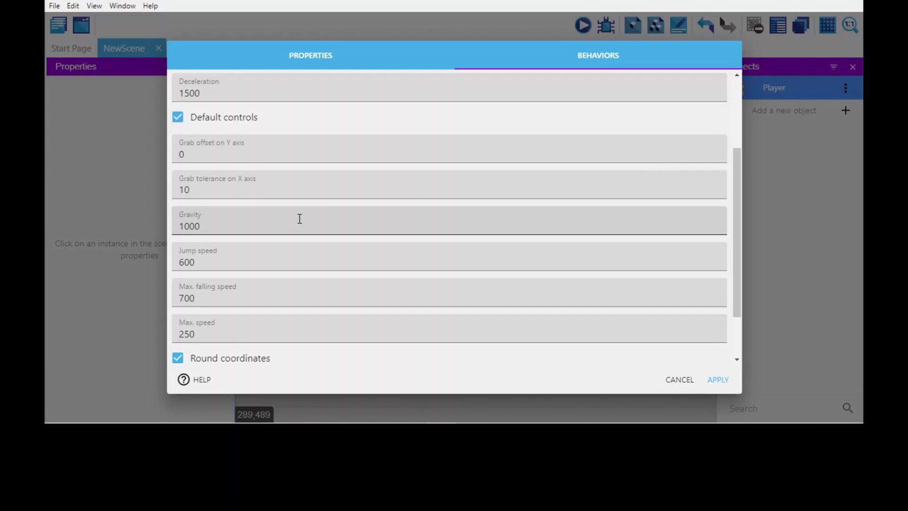
pyautogui.scroll(-2, 492, 299)
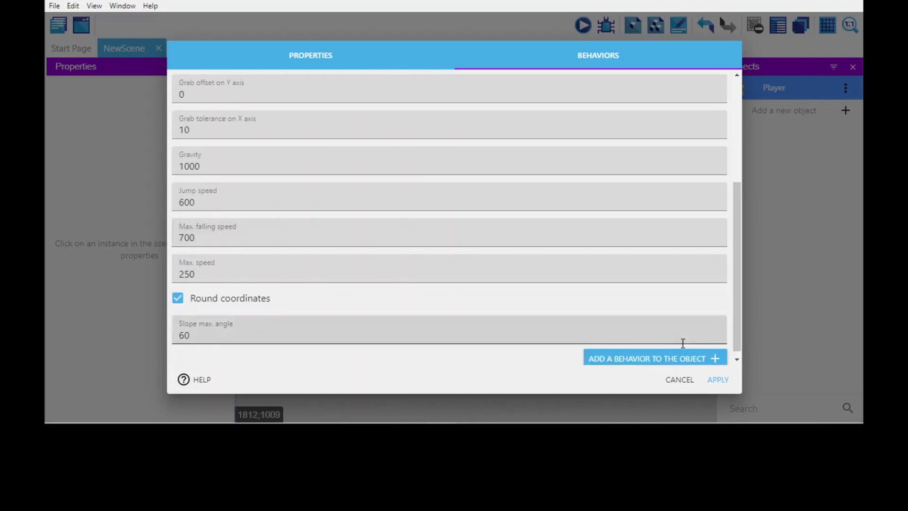
pyautogui.scroll(2, 277, 243)
pyautogui.scroll(-2, 275, 212)
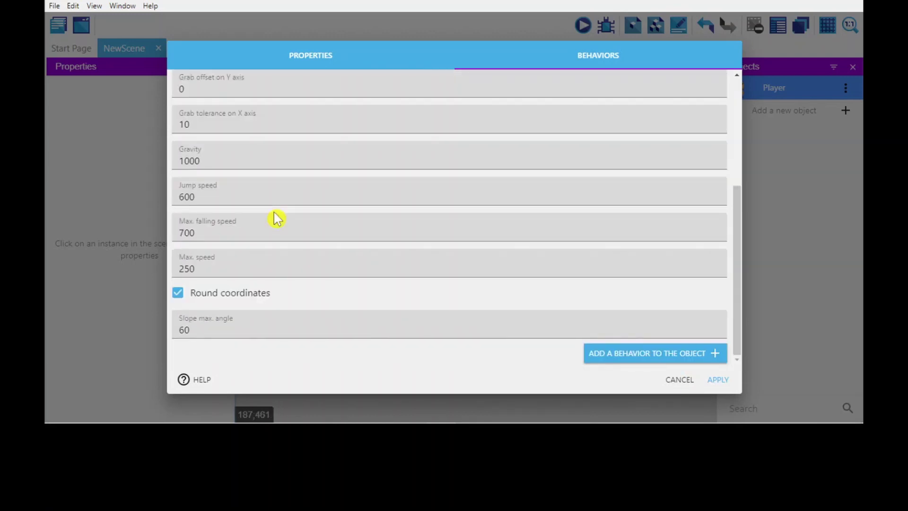
pyautogui.scroll(5, 339, 260)
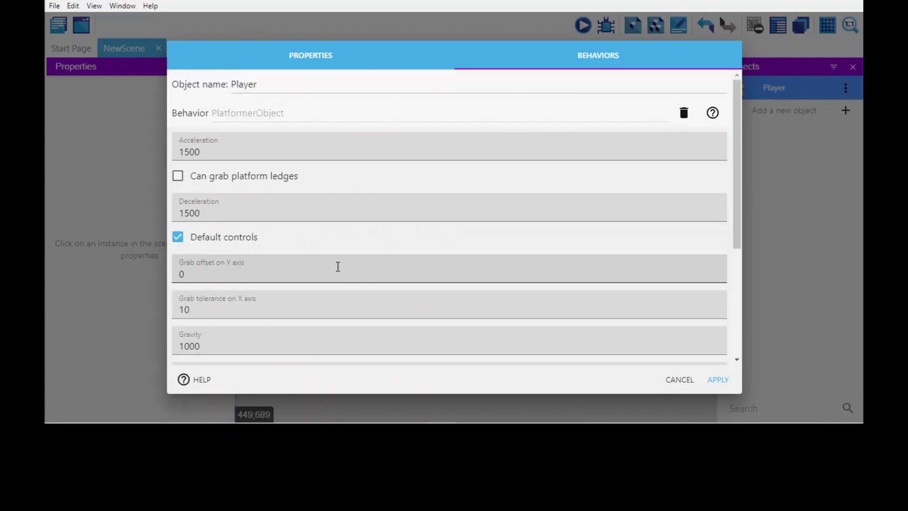
pyautogui.scroll(-2, 440, 289)
pyautogui.scroll(2, 440, 292)
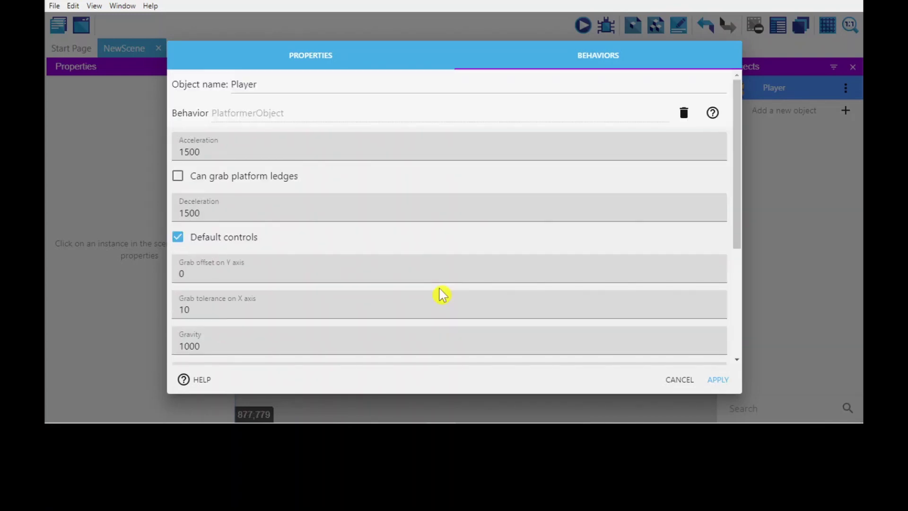
pyautogui.click(722, 382)
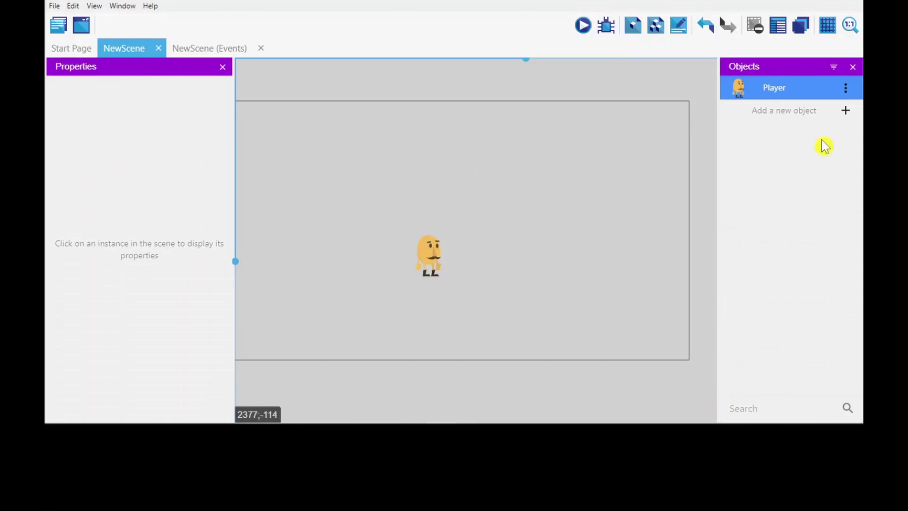
# Preview the scene to test the Player with the platformer behavior, then close the preview
pyautogui.click(582, 26)
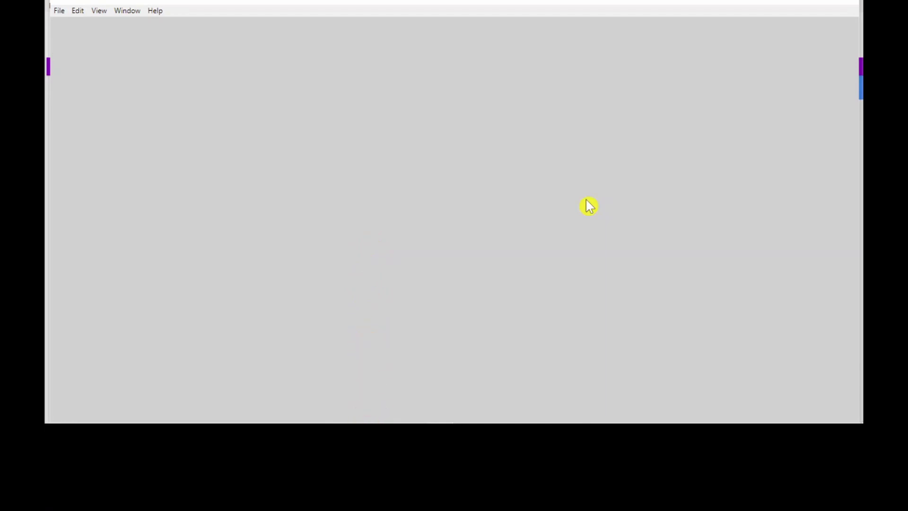
pyautogui.click(848, 5)
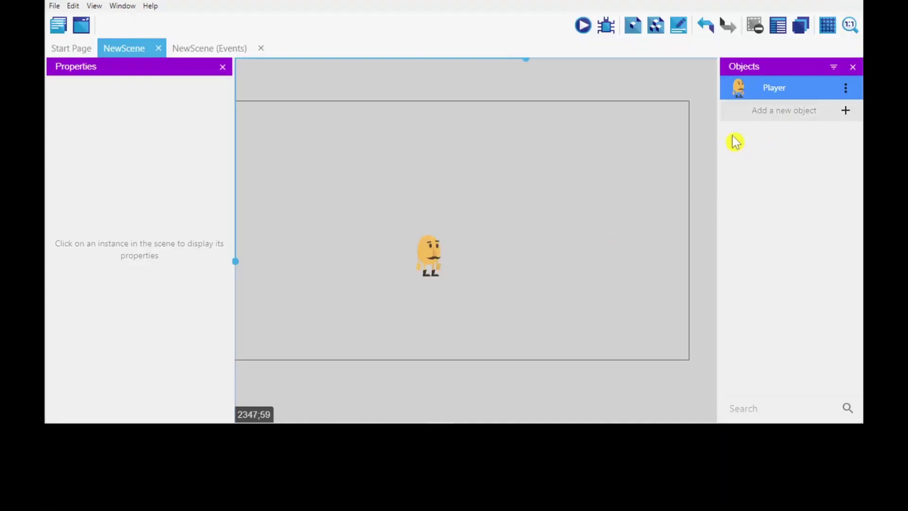
# Reopen the Player object's behaviors to examine the platformer settings, cancel without changes, and leave the Player instance deselected
pyautogui.click(848, 87)
pyautogui.click(804, 125)
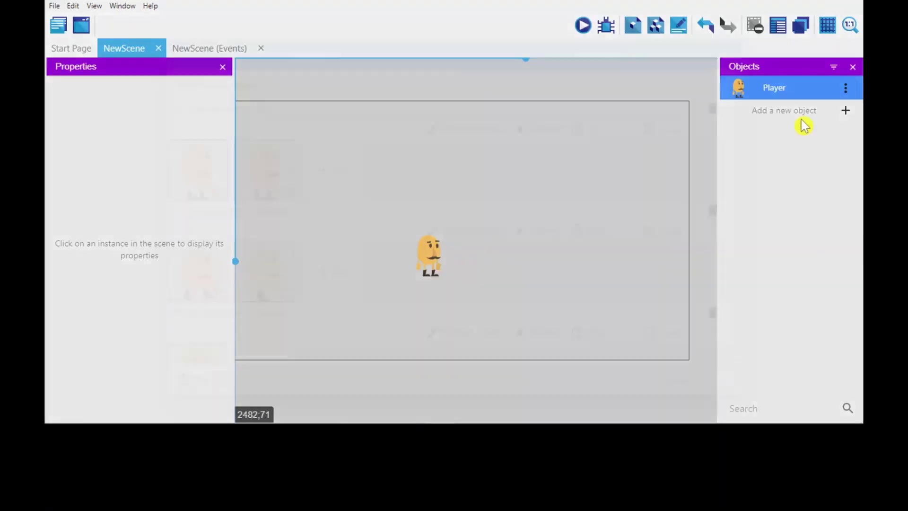
pyautogui.click(605, 59)
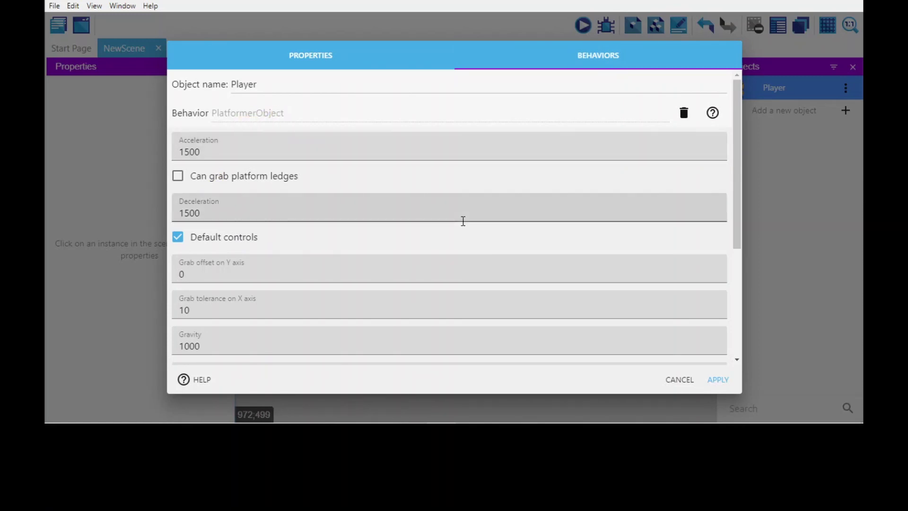
pyautogui.click(673, 384)
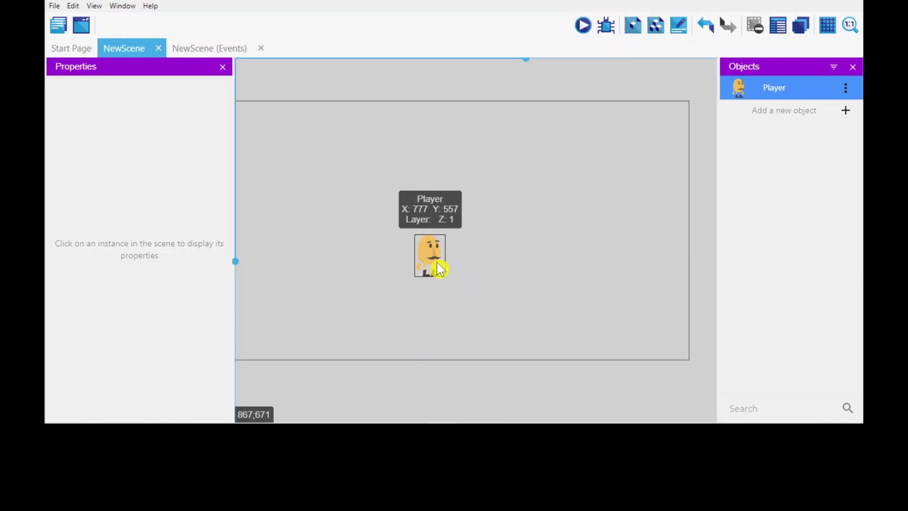
pyautogui.click(437, 267)
pyautogui.click(524, 257)
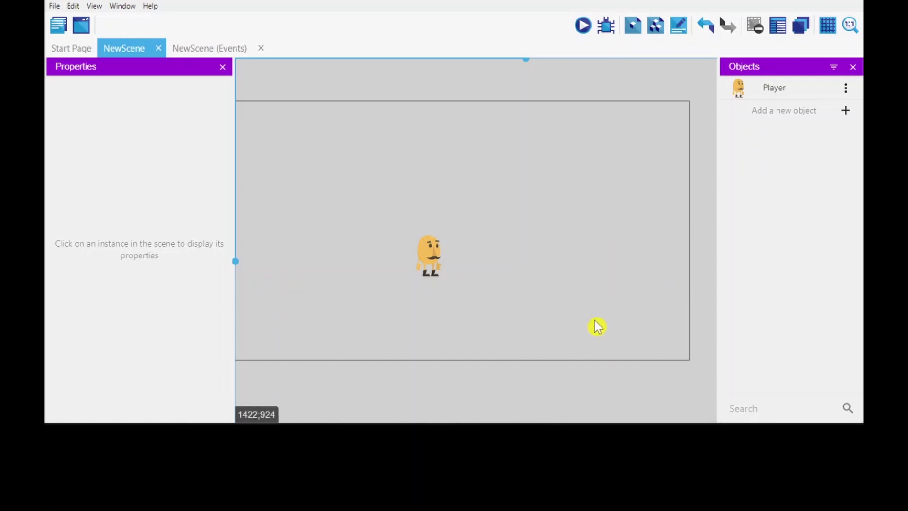
# Add a new Tiled Sprite object to the scene and name it Platform
pyautogui.click(818, 112)
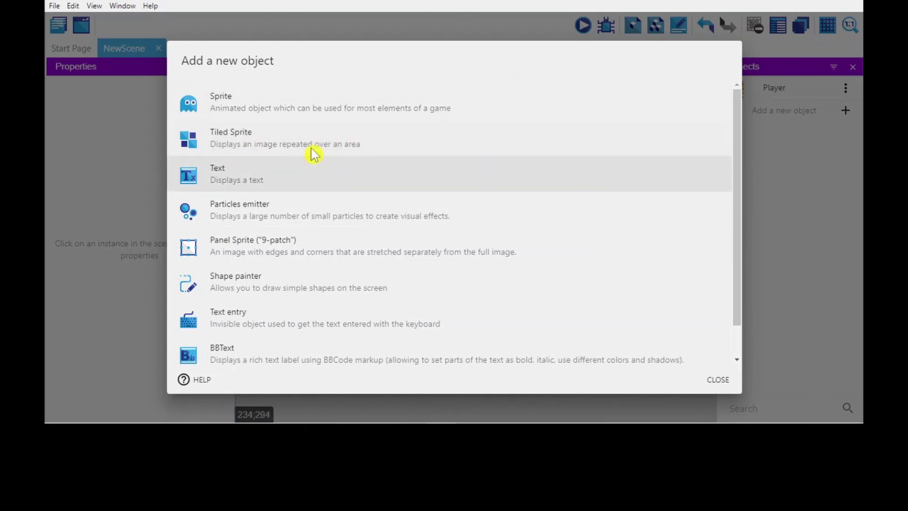
pyautogui.click(234, 150)
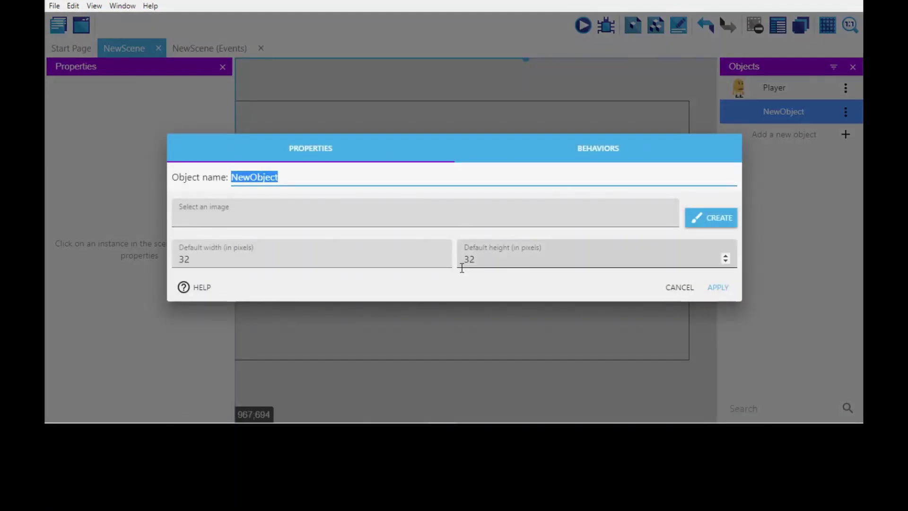
pyautogui.write('Platform')
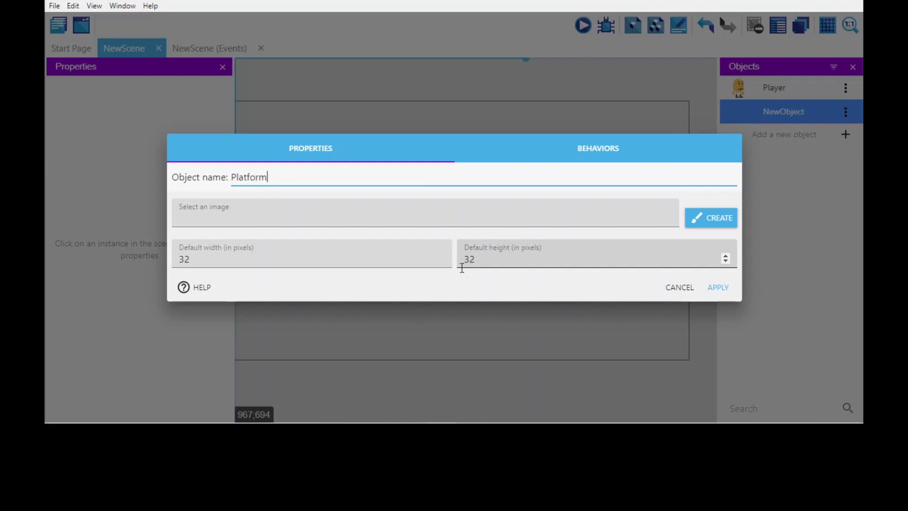
# Choose a new image for the Platform object, browsing to the Tiles folder inside 1. GAME ASSETS, 2. TILE SET, png
pyautogui.click(239, 209)
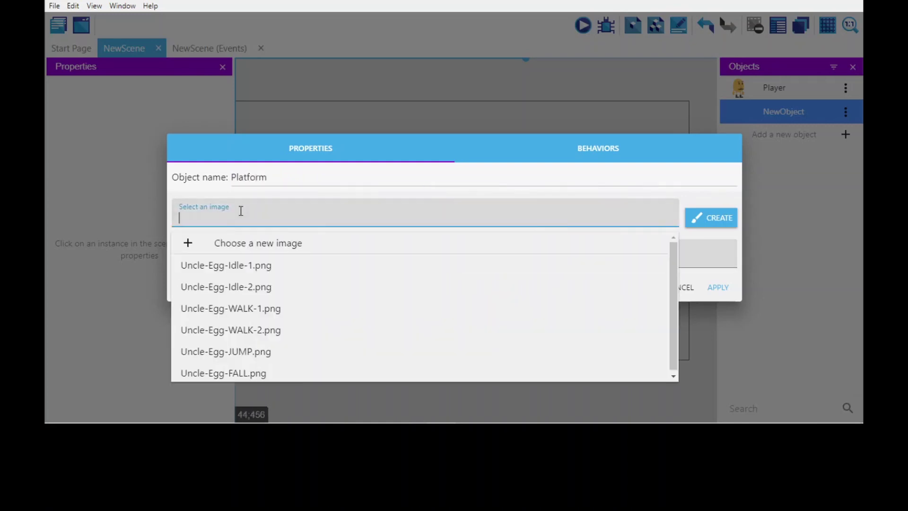
pyautogui.click(250, 242)
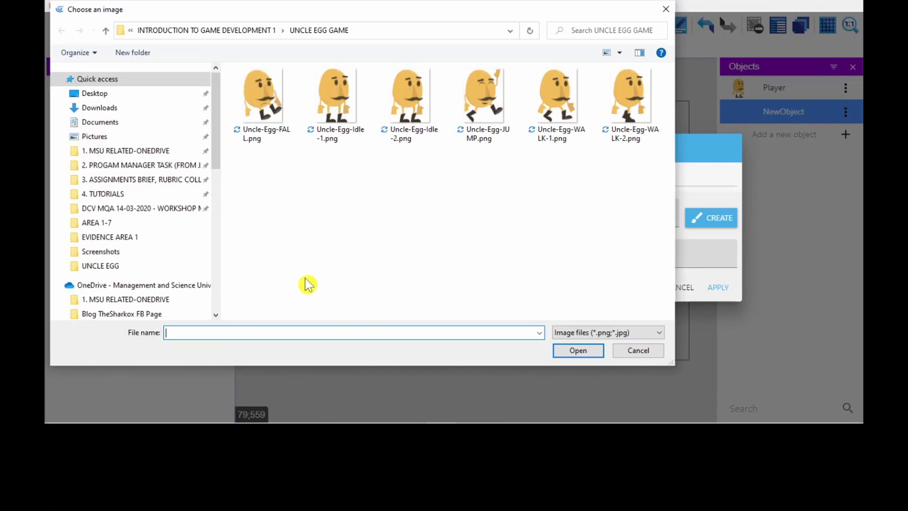
pyautogui.click(106, 267)
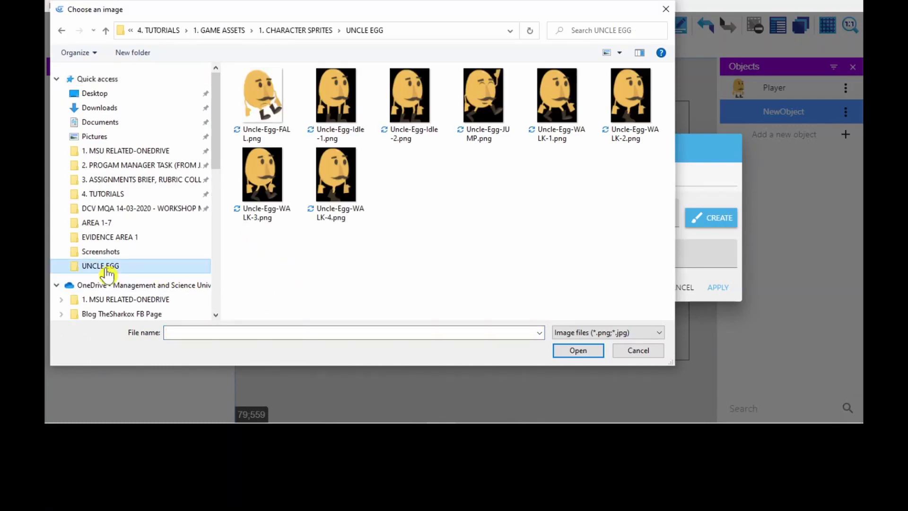
pyautogui.click(296, 31)
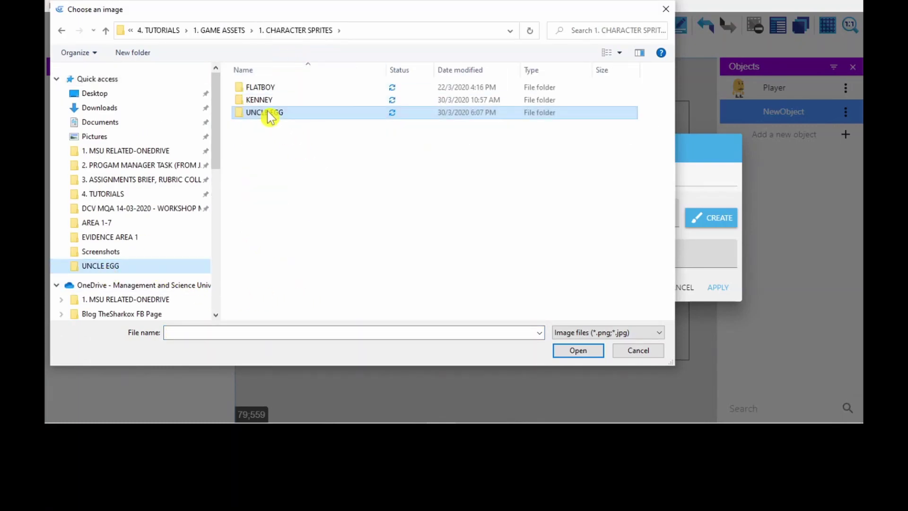
pyautogui.click(220, 31)
pyautogui.doubleClick(256, 101)
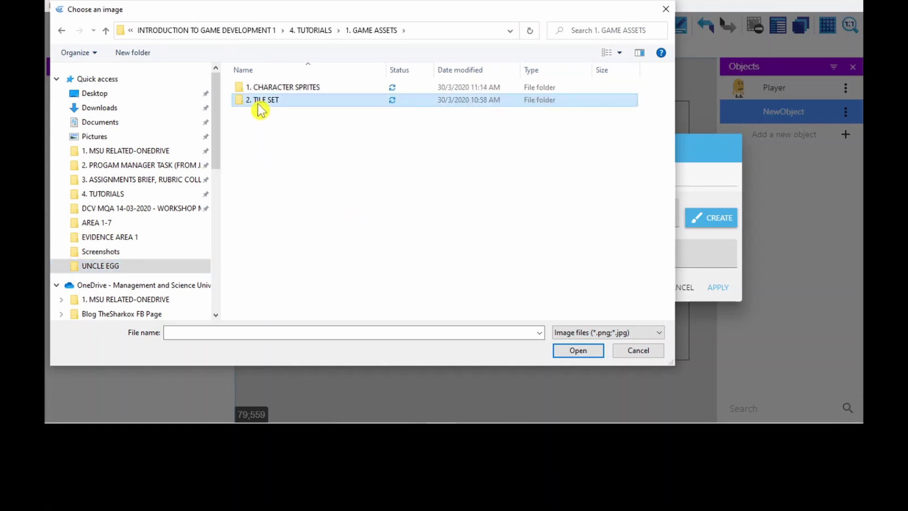
pyautogui.doubleClick(254, 138)
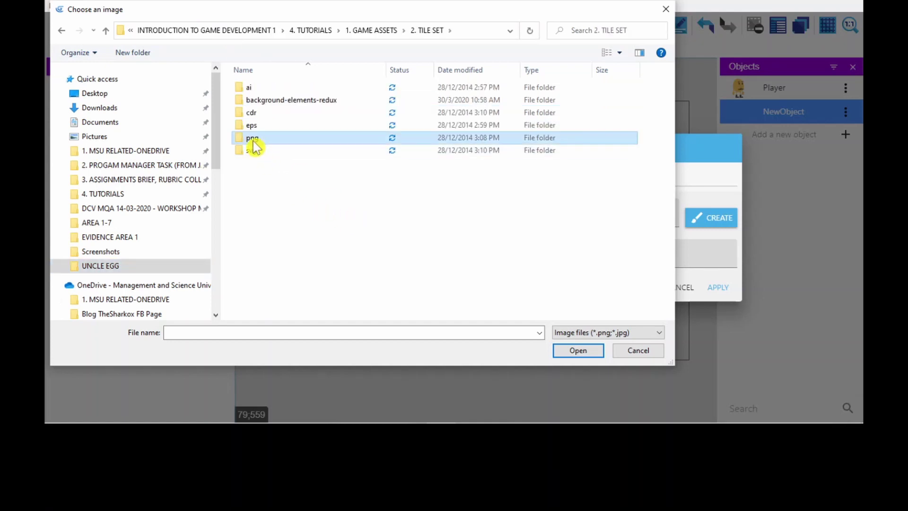
pyautogui.doubleClick(260, 115)
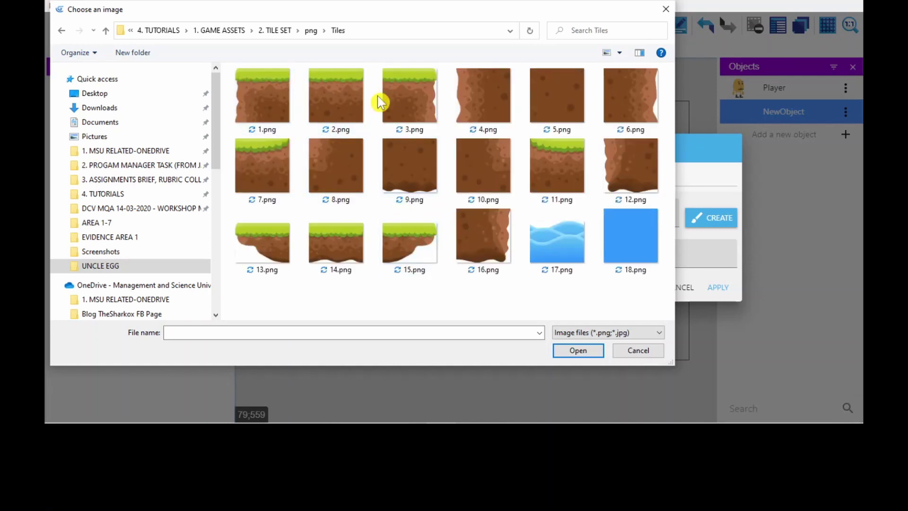
# Use the grass tile 14.png as the Platform's image and copy the file into the project folder
pyautogui.click(330, 95)
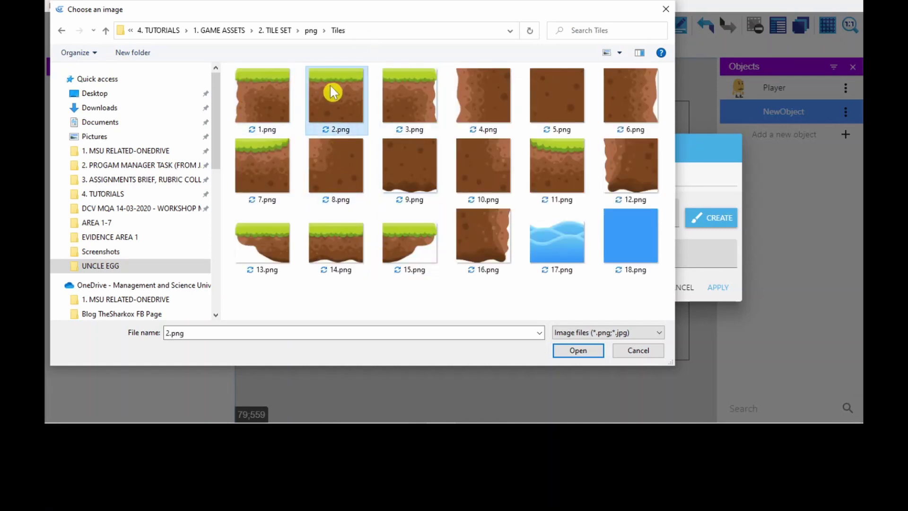
pyautogui.click(348, 244)
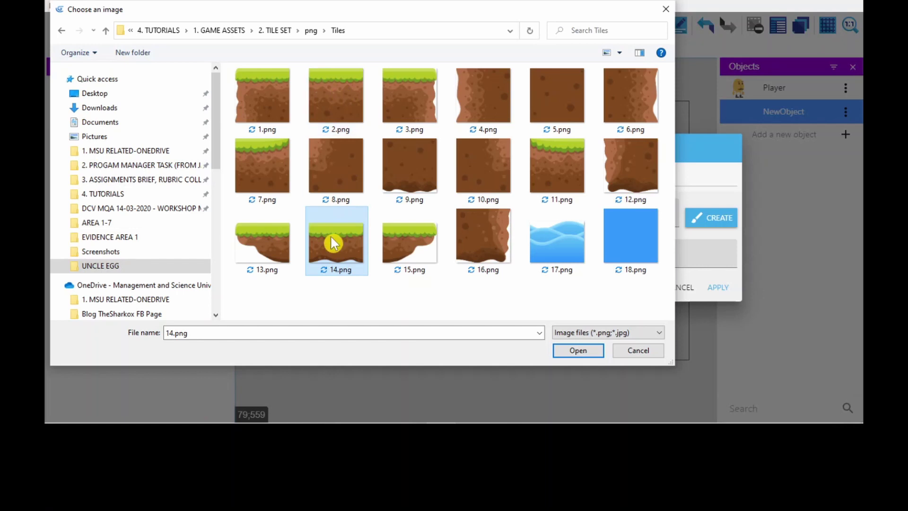
pyautogui.click(578, 351)
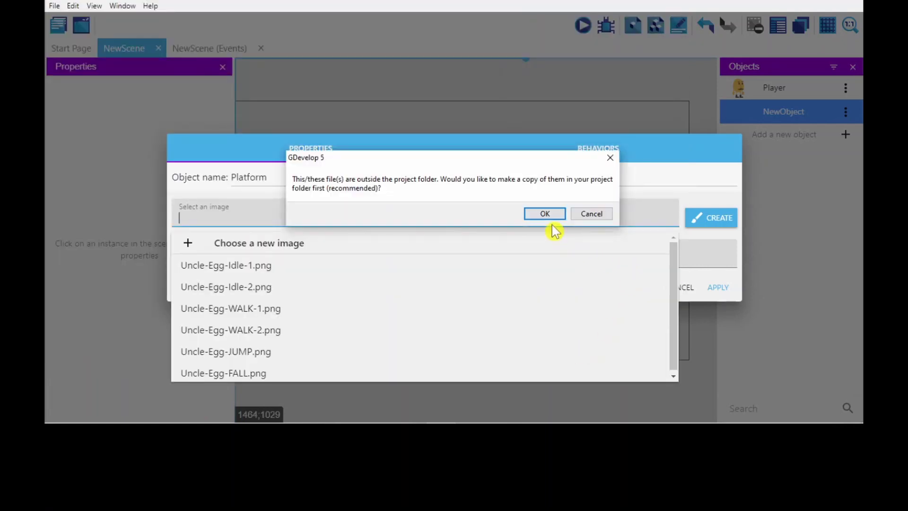
pyautogui.click(548, 216)
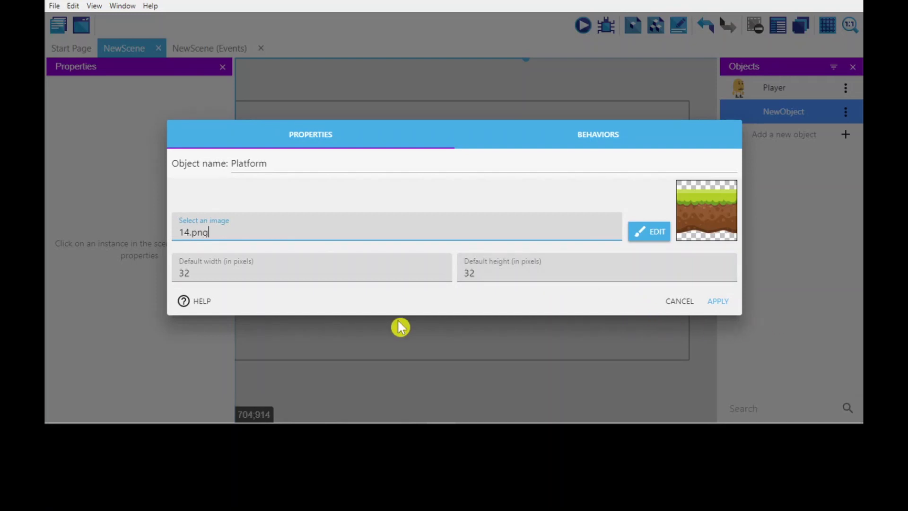
# Set the Platform object's default width and height to 64 pixels and apply the object settings
pyautogui.doubleClick(194, 272)
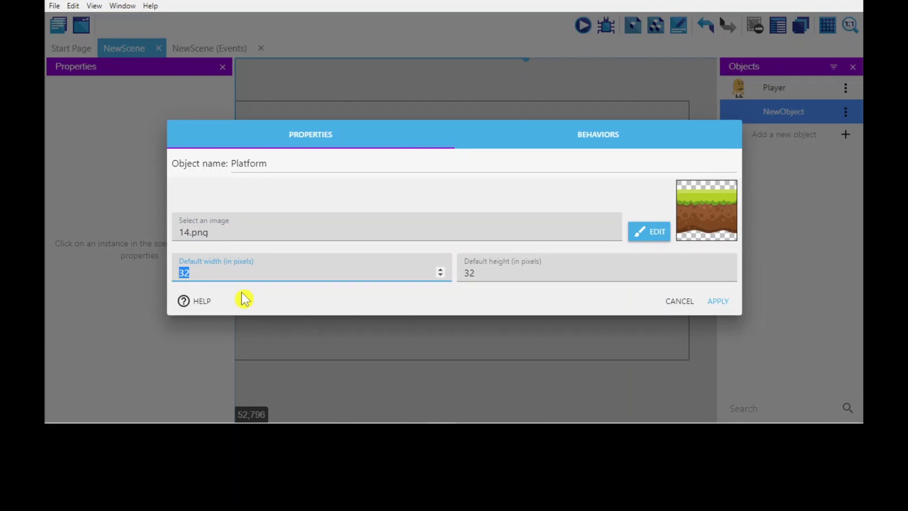
pyautogui.press('Tab')
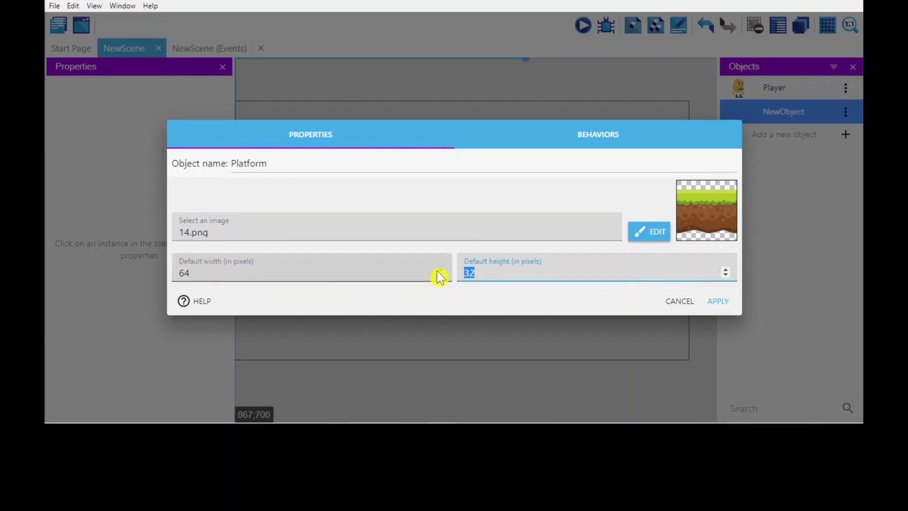
pyautogui.write('64')
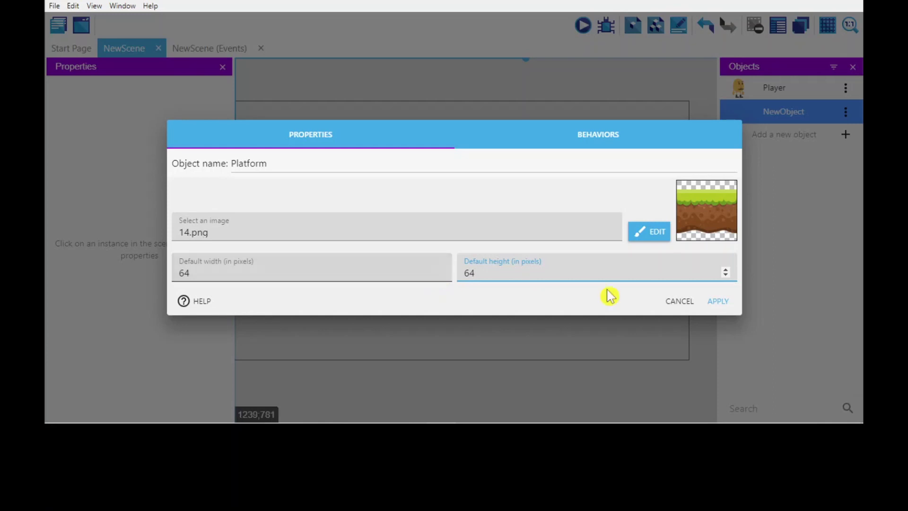
pyautogui.click(716, 302)
# Place a Platform instance in the scene, below and to the left of the Player, and resize it to about 101 by 81 pixels
pyautogui.moveTo(786, 112); pyautogui.dragTo(388, 328)
pyautogui.click(369, 309)
pyautogui.click(440, 314)
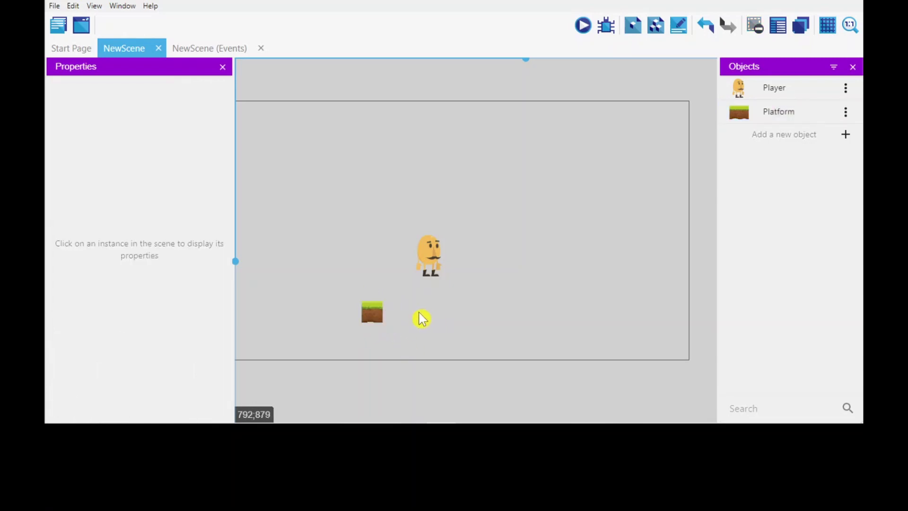
pyautogui.click(378, 318)
pyautogui.click(387, 329)
pyautogui.click(380, 320)
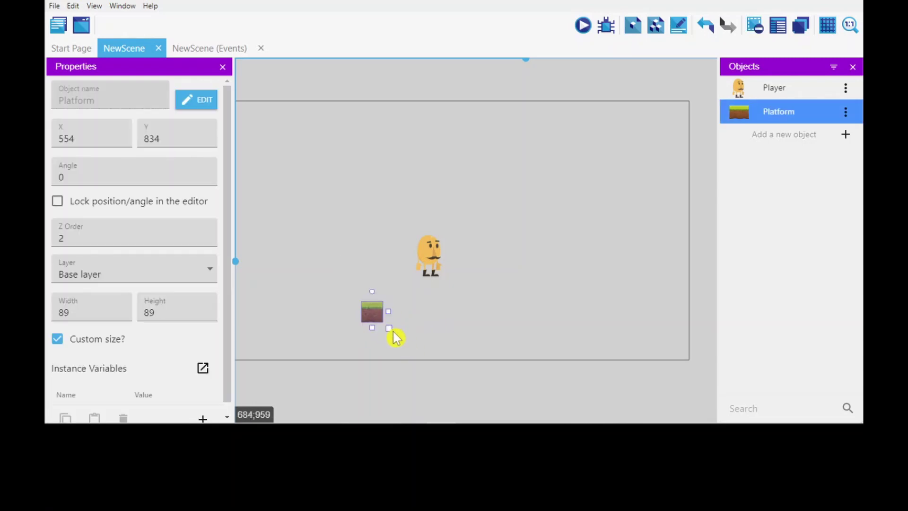
pyautogui.click(399, 341)
pyautogui.click(385, 326)
pyautogui.moveTo(394, 332)
pyautogui.mouseDown()
pyautogui.moveTo(418, 359)
pyautogui.moveTo(399, 329)
pyautogui.moveTo(401, 338)
pyautogui.moveTo(393, 333)
pyautogui.mouseUp()
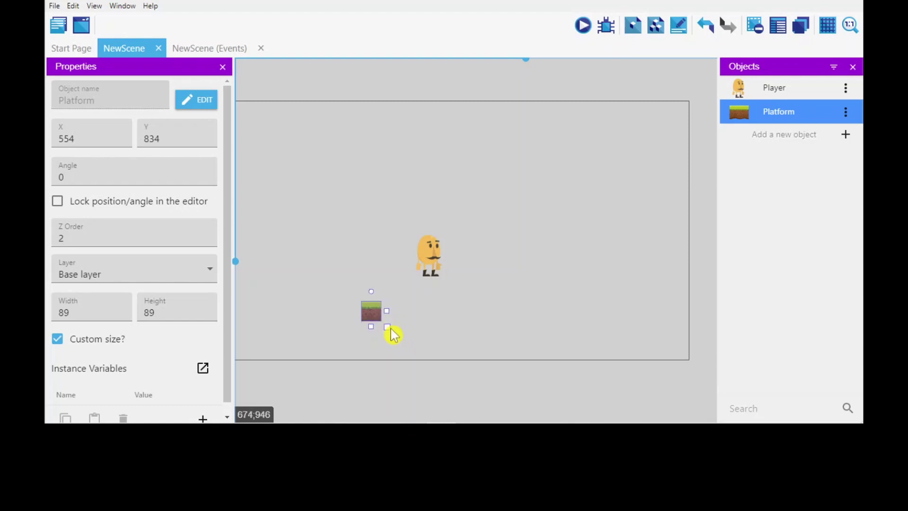
pyautogui.click(442, 334)
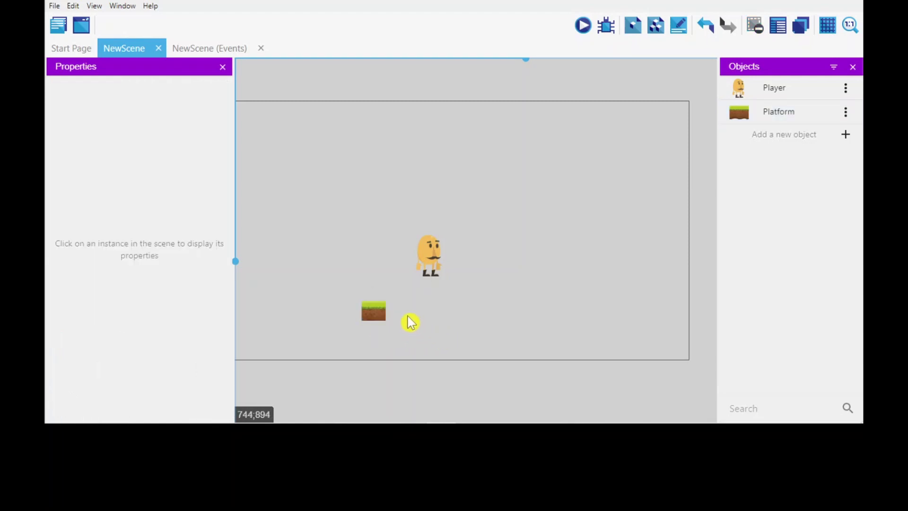
# Widen the Platform instance to about 721 pixels and move it under the Player's feet at about X 504, Y 721
pyautogui.click(394, 319)
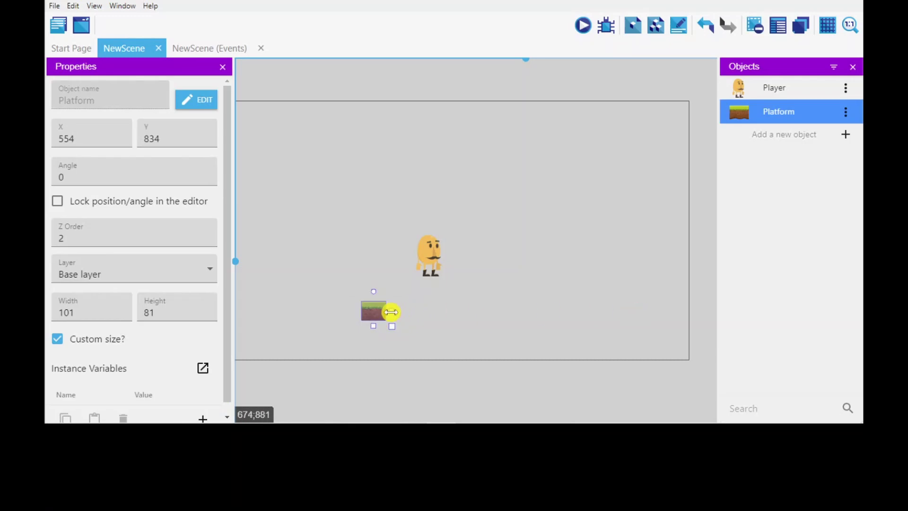
pyautogui.moveTo(391, 310); pyautogui.dragTo(543, 320)
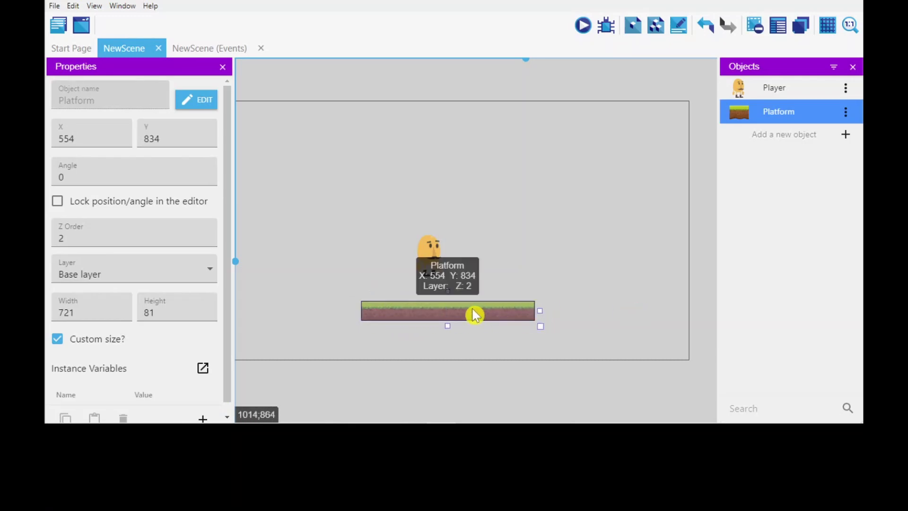
pyautogui.moveTo(470, 311); pyautogui.dragTo(457, 289)
pyautogui.scroll(1, 447, 308)
pyautogui.hscroll(-1, 444, 312)
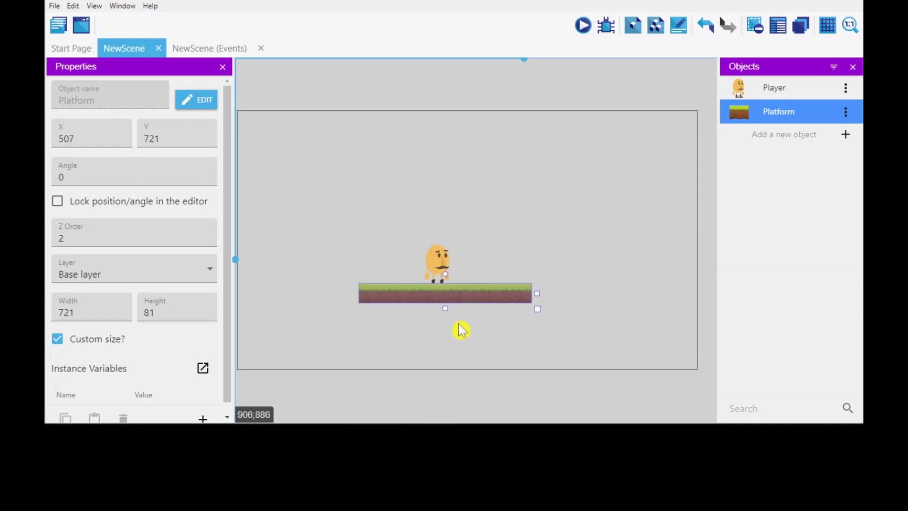
pyautogui.keyDown('ctrl'); pyautogui.scroll(5, 460, 330); pyautogui.keyUp('ctrl')
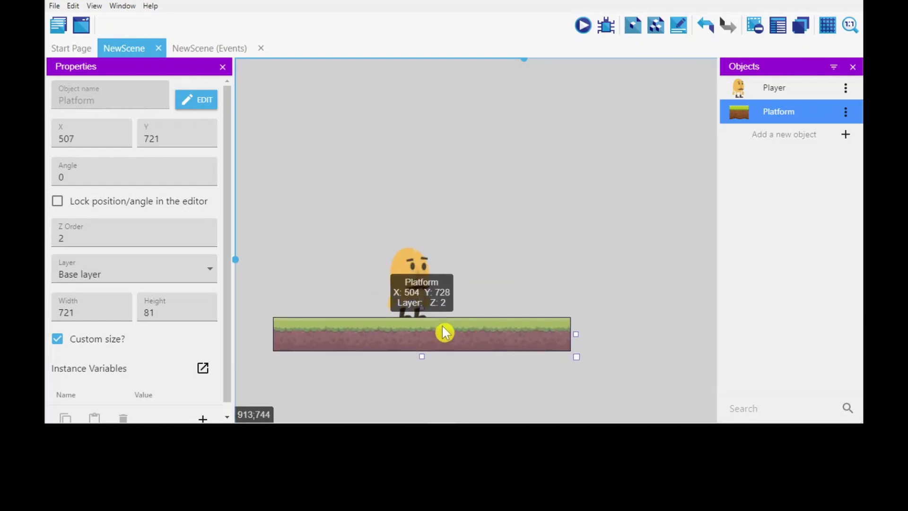
pyautogui.moveTo(444, 329); pyautogui.dragTo(442, 326)
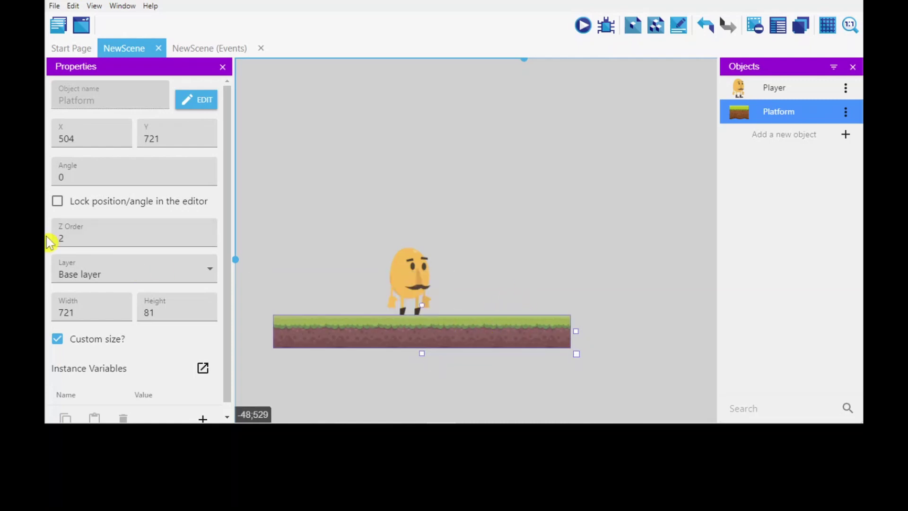
# Set the Platform instance's Z order to -2 so it sits behind the Player, and compare it with the Player's Z order
pyautogui.click(74, 239)
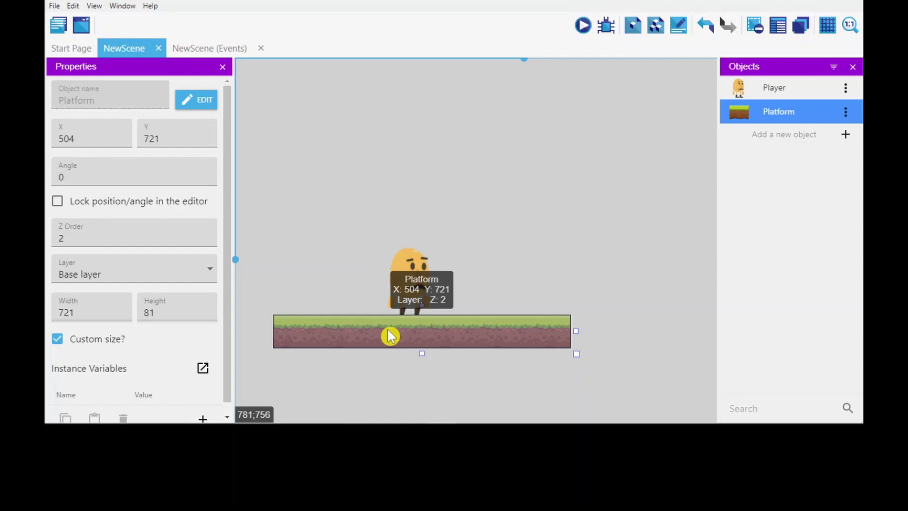
pyautogui.click(408, 265)
pyautogui.click(443, 339)
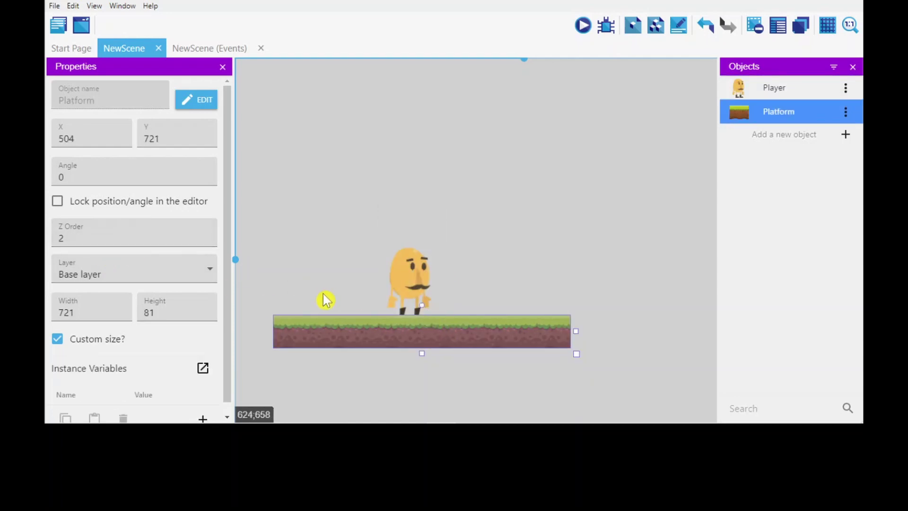
pyautogui.click(55, 239)
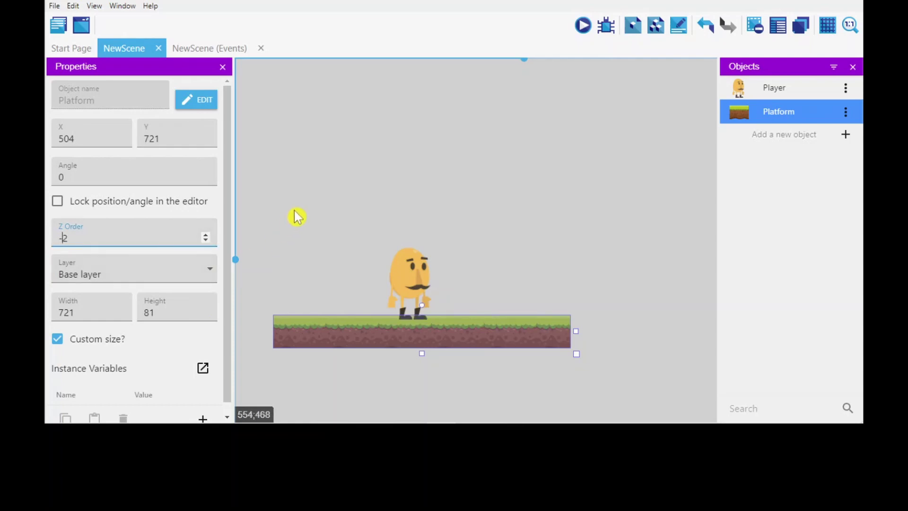
pyautogui.click(296, 217)
pyautogui.click(431, 308)
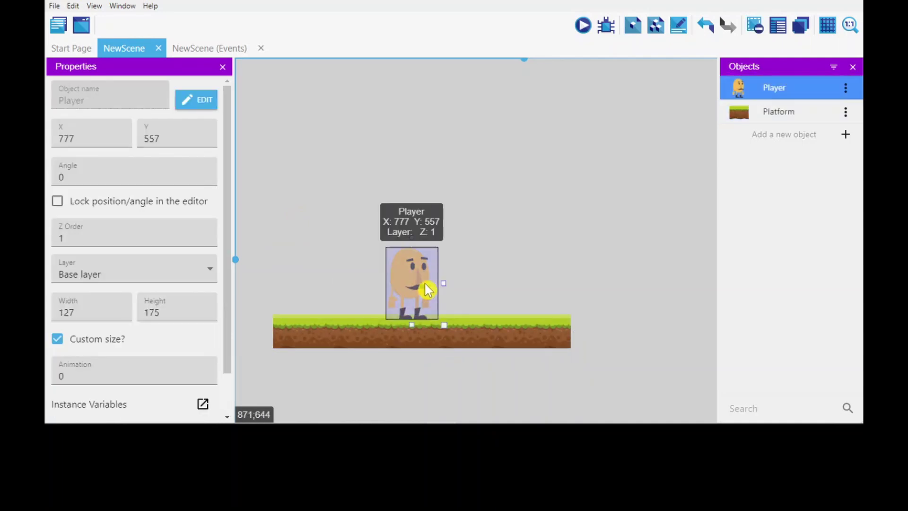
pyautogui.click(478, 324)
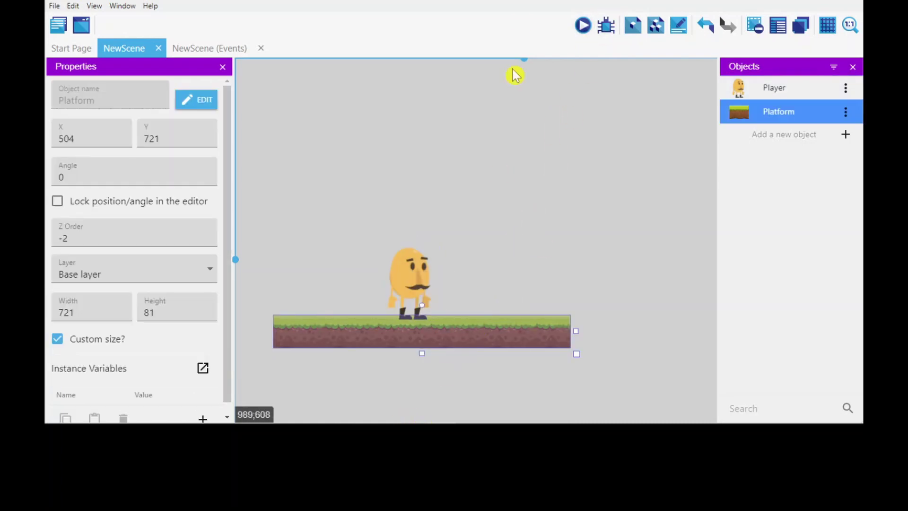
# Preview the scene to test the Player against the platform, then close the preview
pyautogui.click(583, 25)
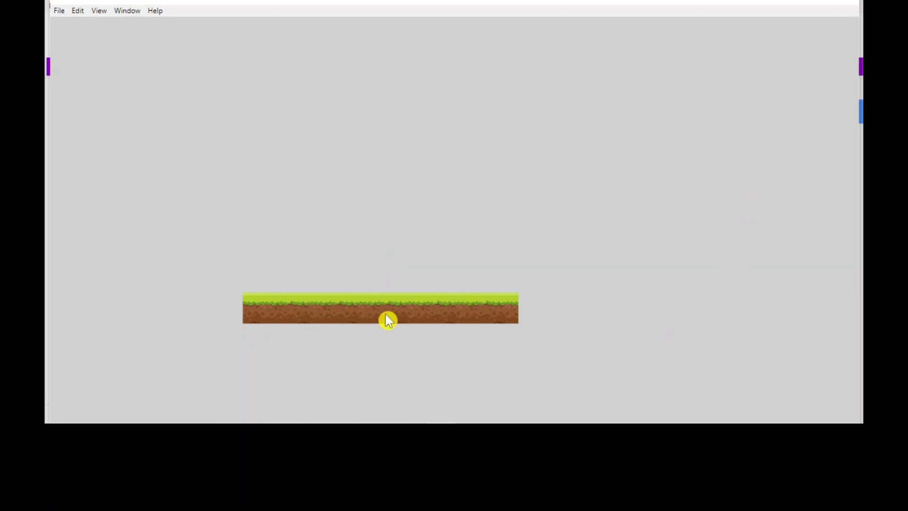
pyautogui.click(854, 9)
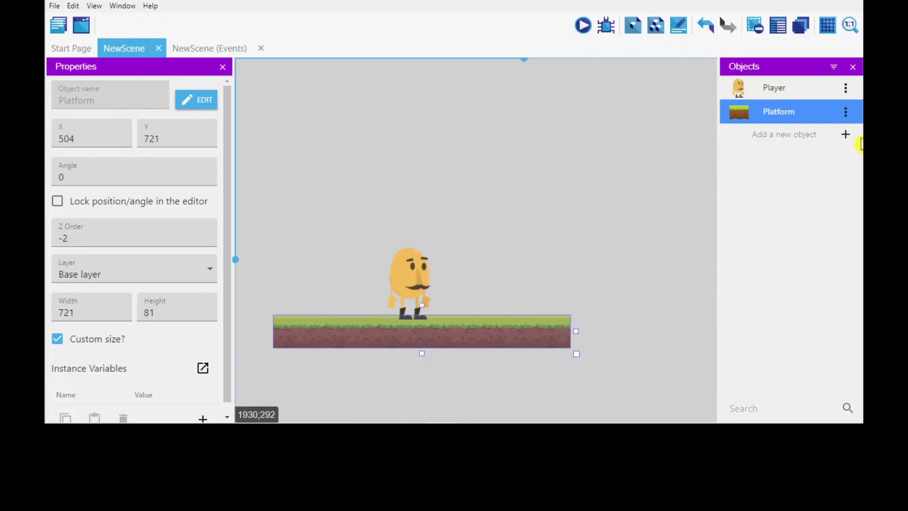
# Add the Platform behavior to the Platform object, with its type kept as Platform, and apply the change
pyautogui.click(844, 112)
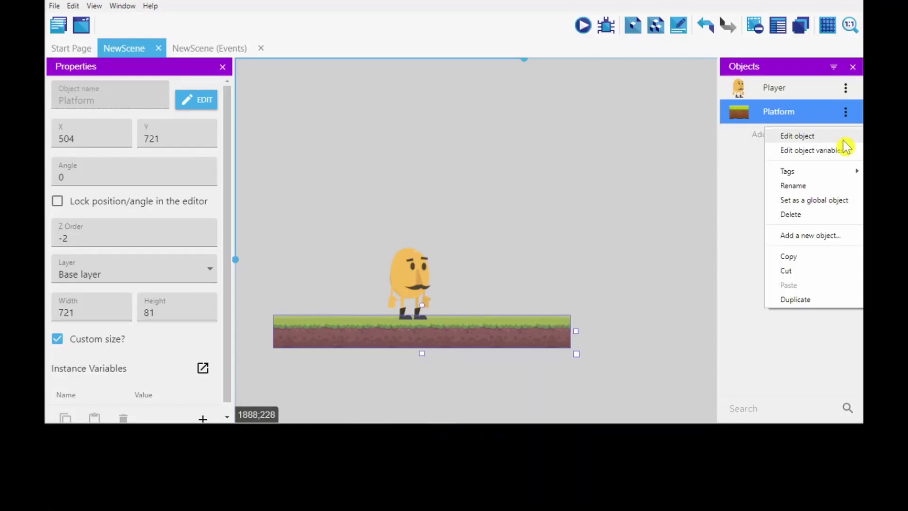
pyautogui.click(808, 140)
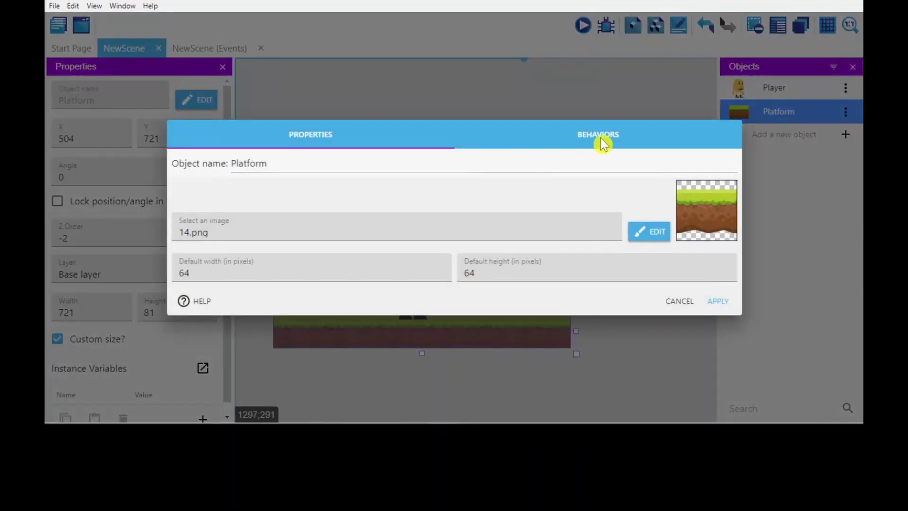
pyautogui.click(604, 141)
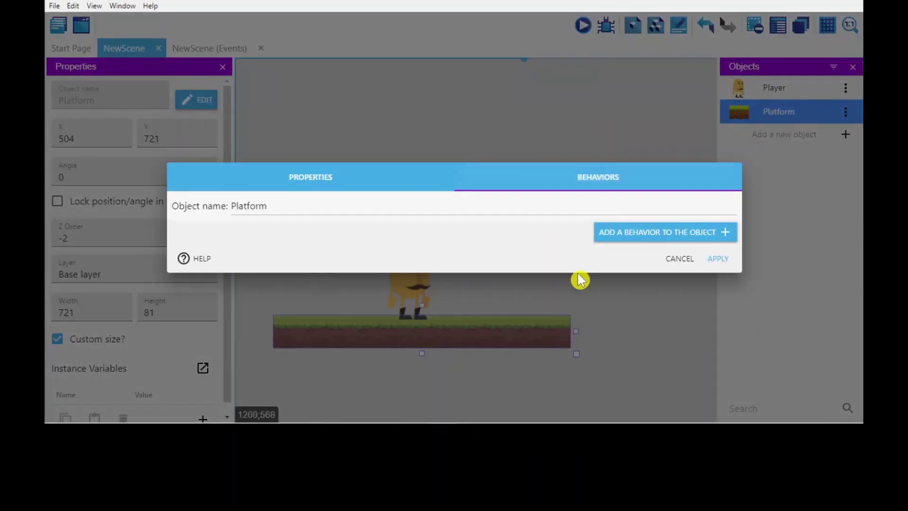
pyautogui.click(681, 239)
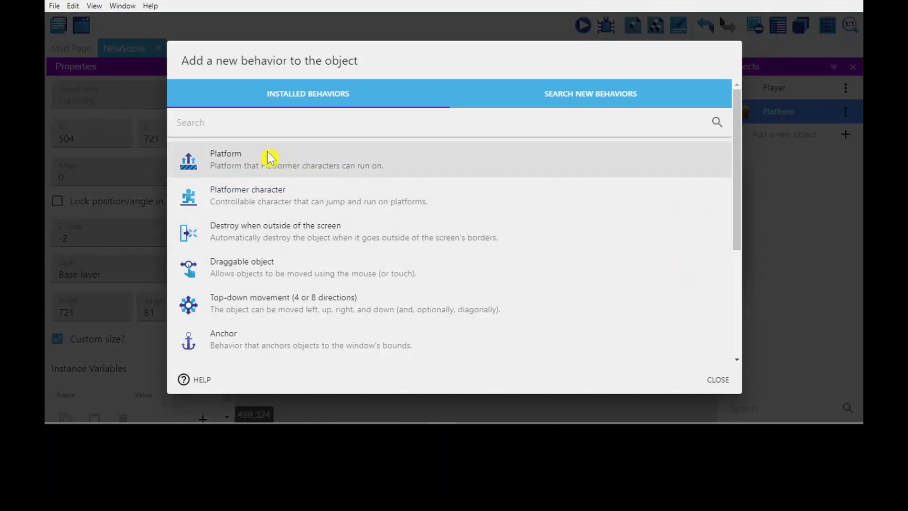
pyautogui.click(268, 157)
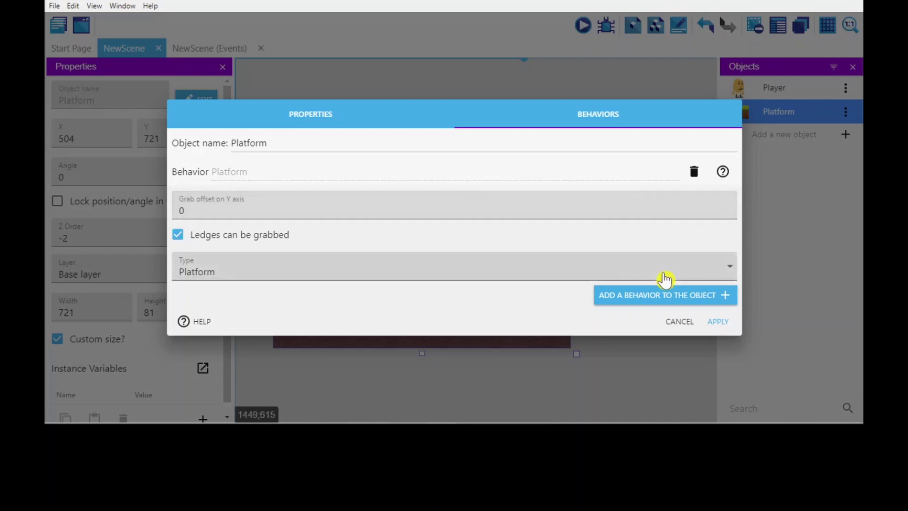
pyautogui.click(585, 278)
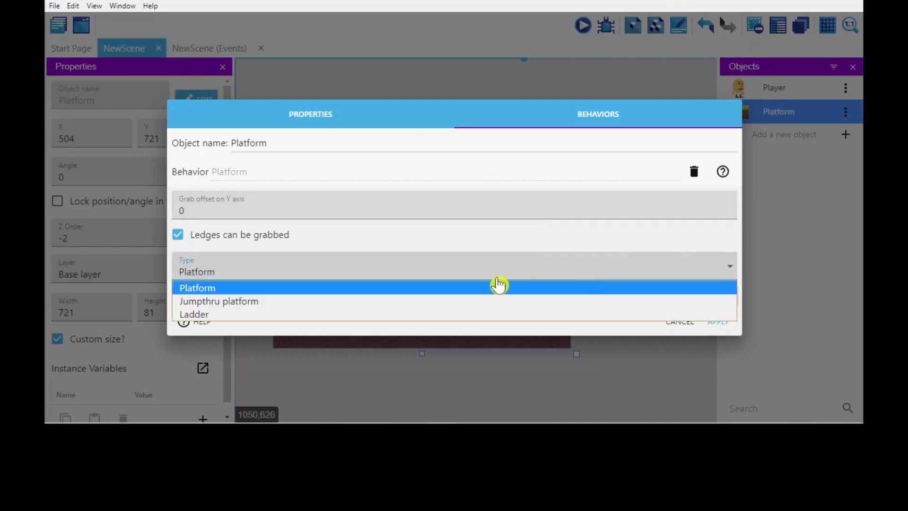
pyautogui.click(462, 288)
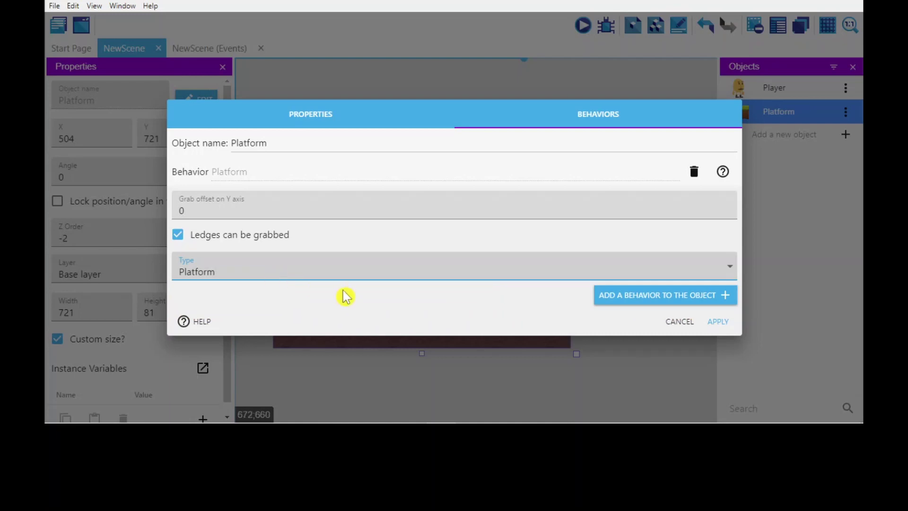
pyautogui.click(718, 323)
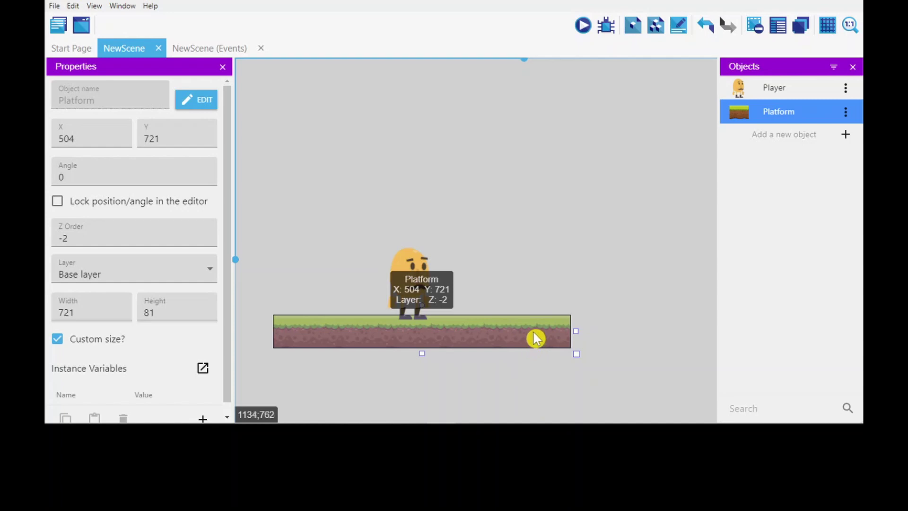
# Check the Player object's PlatformerObject behavior settings and close the object editor without changes
pyautogui.click(415, 274)
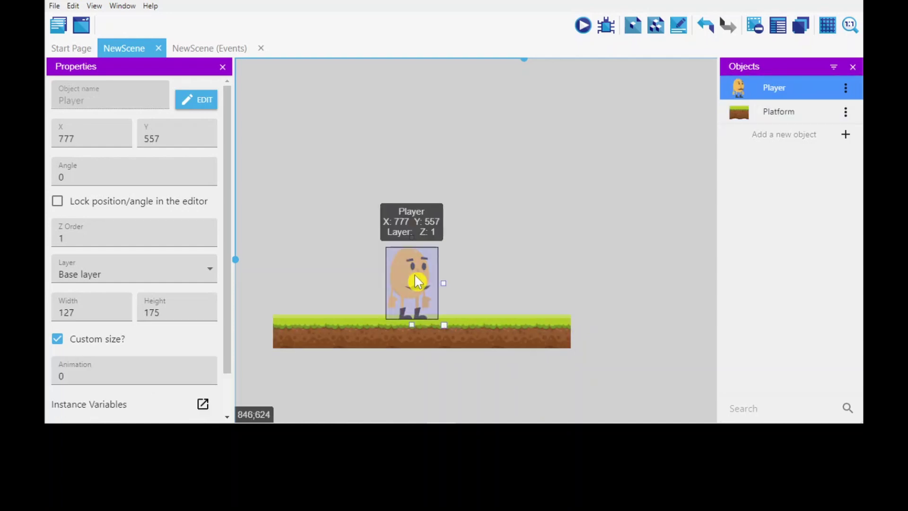
pyautogui.click(845, 88)
pyautogui.click(844, 112)
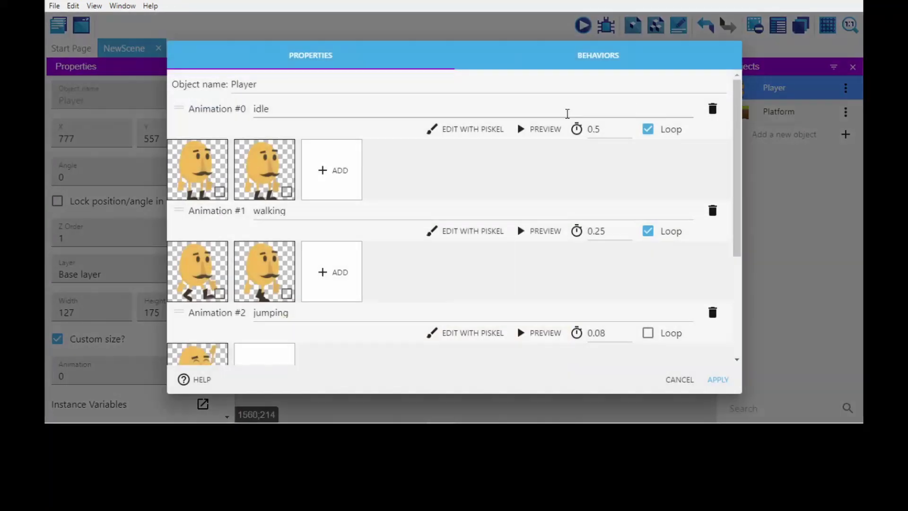
pyautogui.click(607, 66)
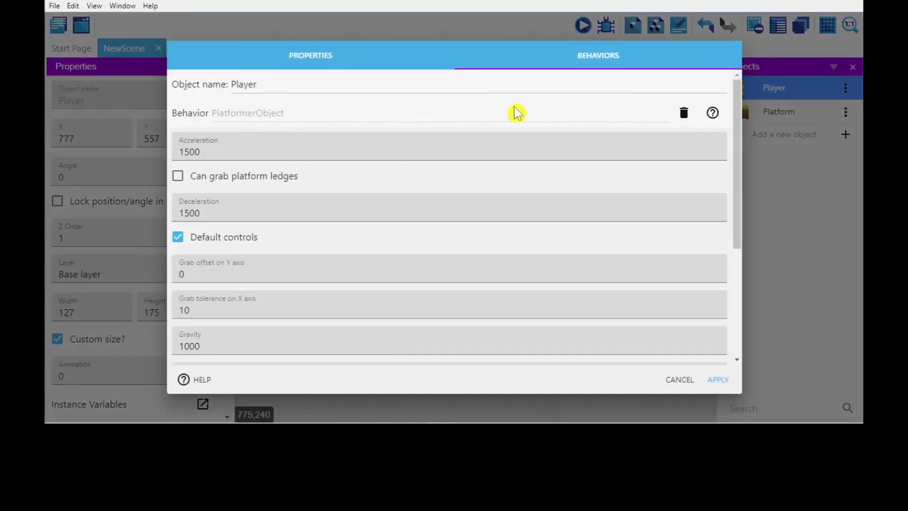
pyautogui.click(680, 379)
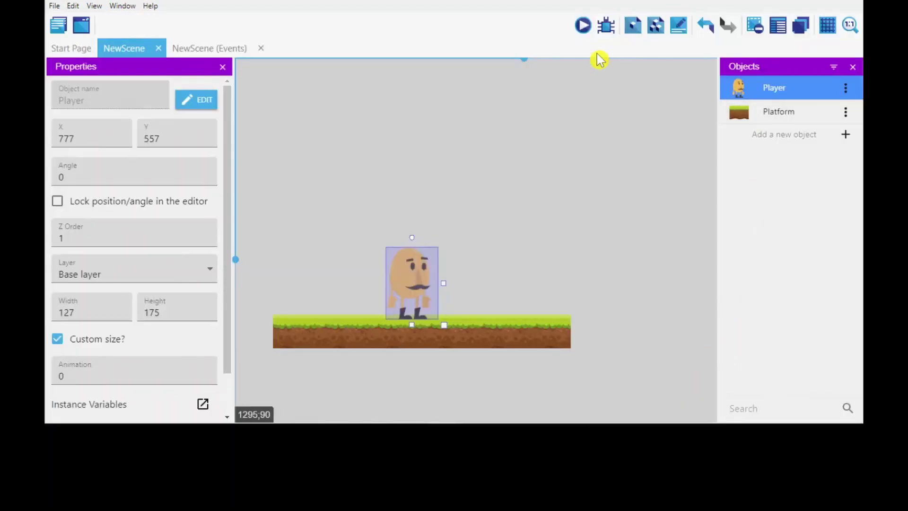
# Preview the scene, move the Player left and right on the platform, and close the preview
pyautogui.click(585, 29)
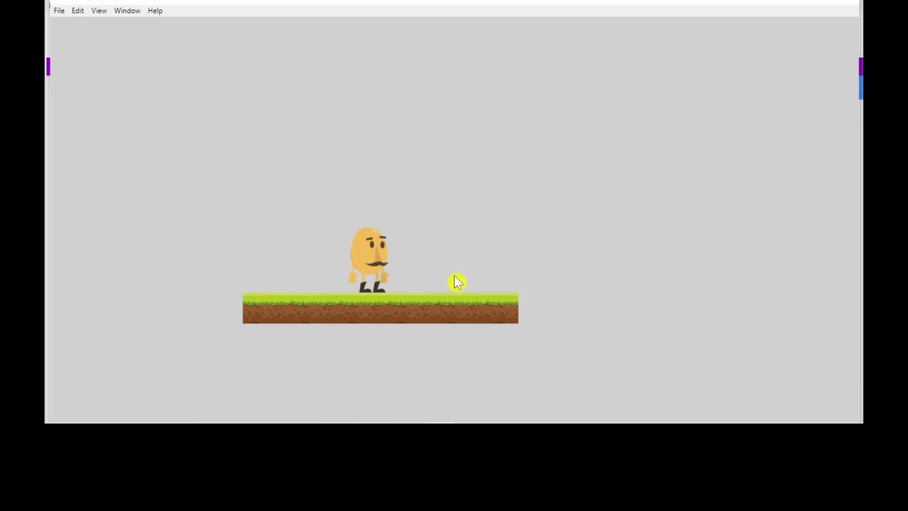
pyautogui.press('Left')
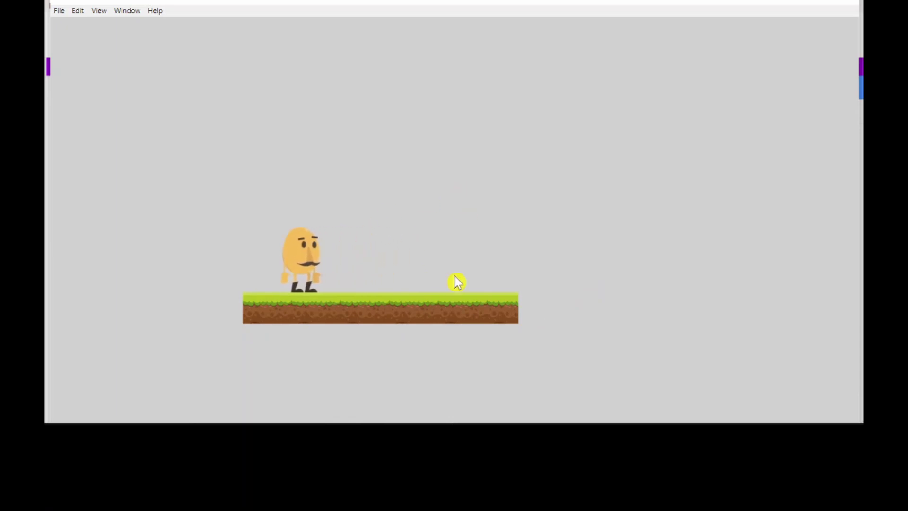
pyautogui.press('Right')
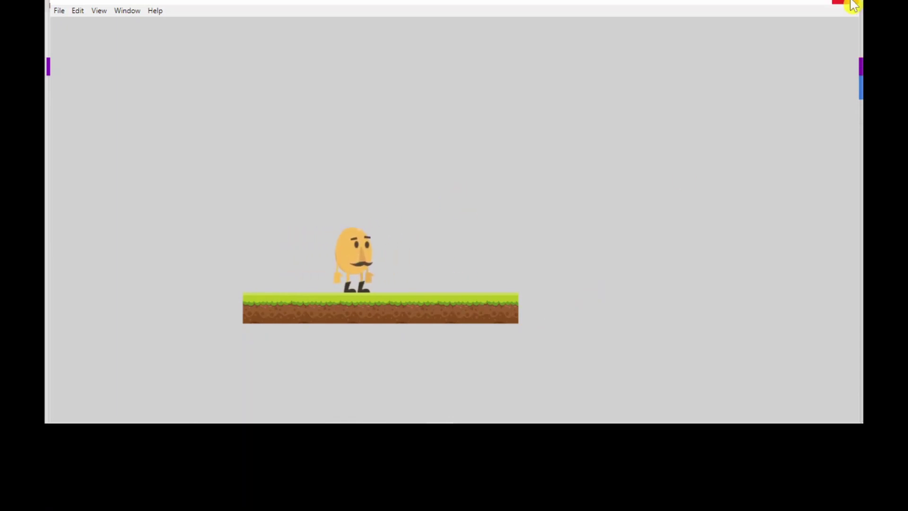
pyautogui.click(853, 5)
# Review the Player's platformer behavior and default controls setting again, cancelling without changes
pyautogui.click(845, 89)
pyautogui.click(833, 112)
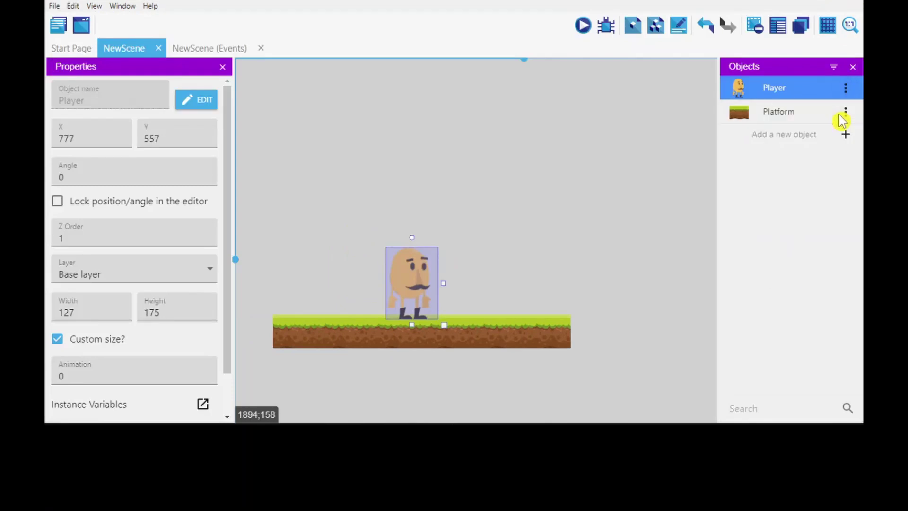
pyautogui.click(608, 56)
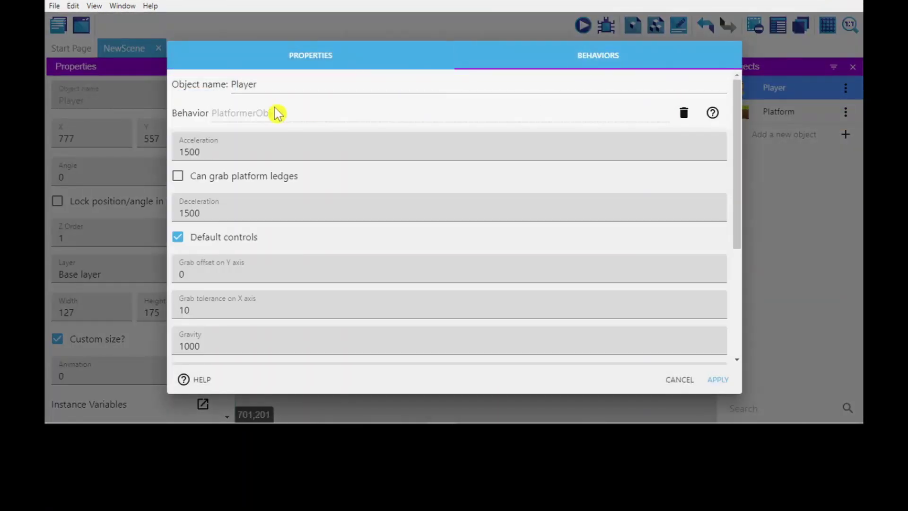
pyautogui.click(681, 378)
# Preview the scene again and walk the Player back and forth repeatedly to examine its animation and facing direction, then close the preview
pyautogui.click(582, 25)
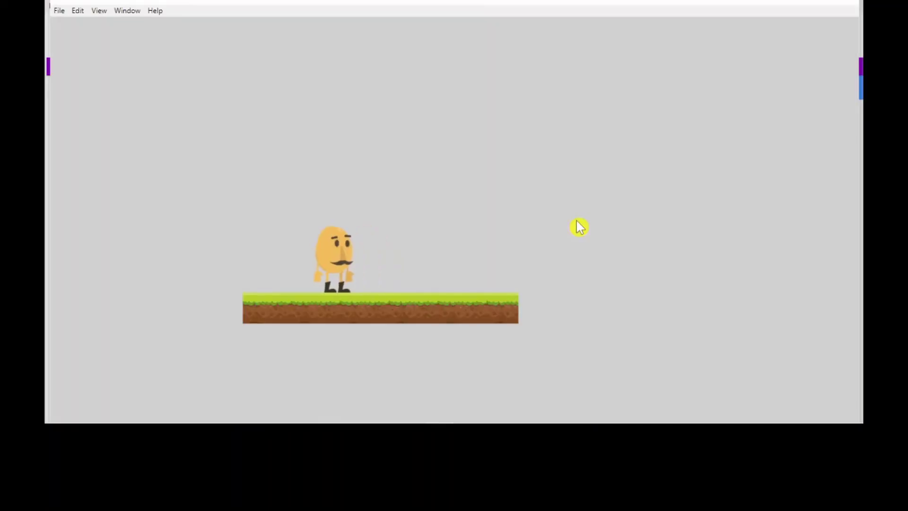
pyautogui.press('Right')
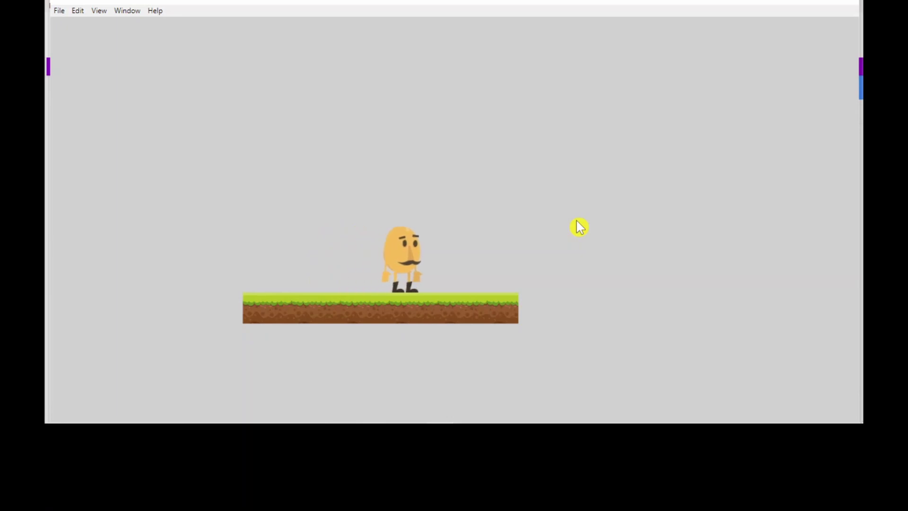
pyautogui.press('Left')
pyautogui.press('Right')
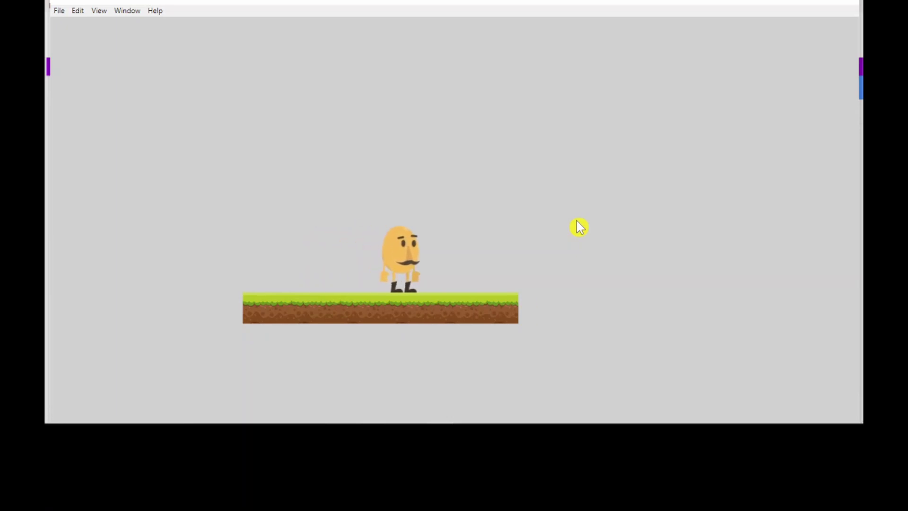
pyautogui.press('Left')
pyautogui.press('Right')
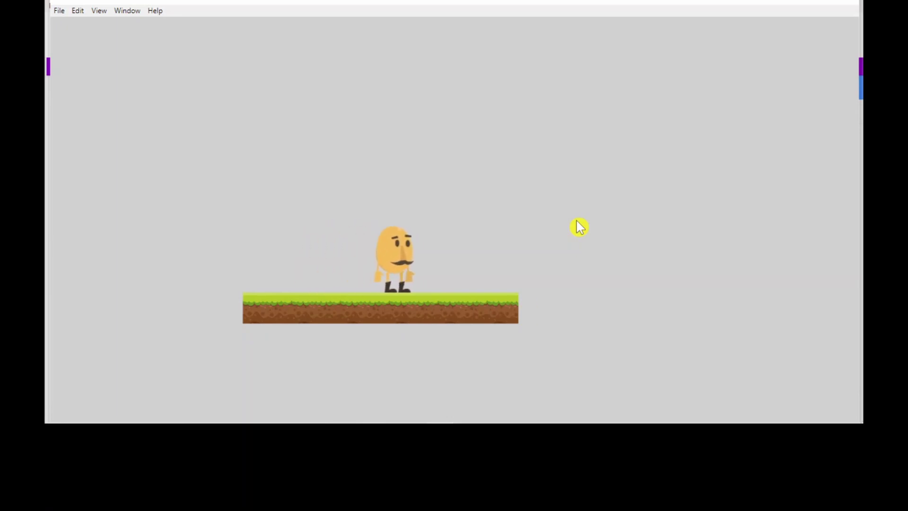
pyautogui.press('Right')
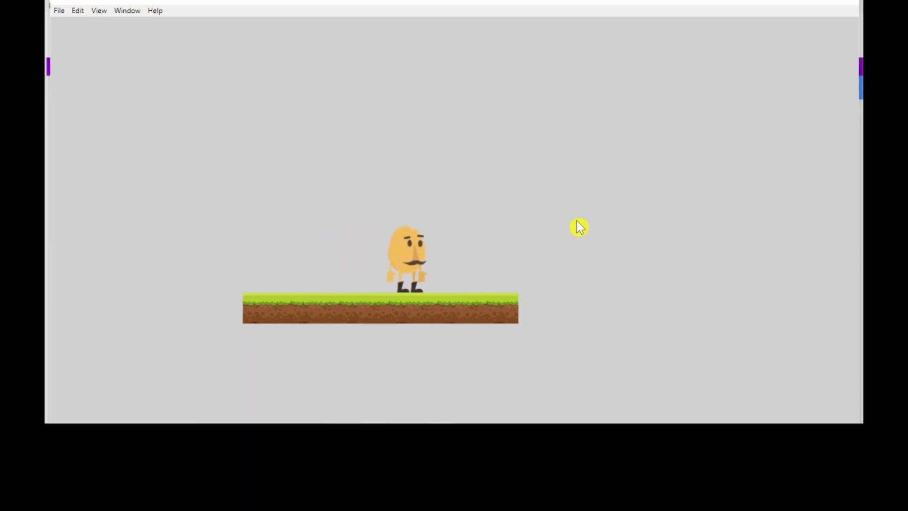
pyautogui.press('Left')
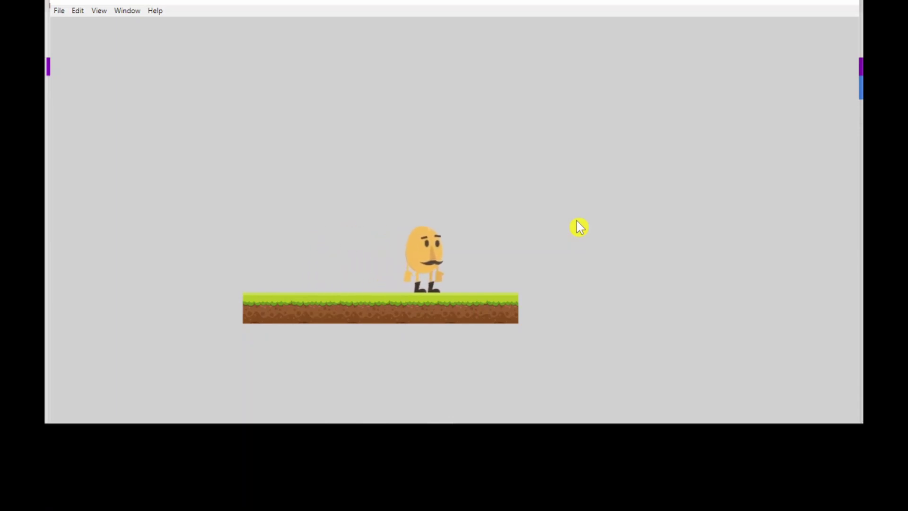
pyautogui.press('Left')
pyautogui.press('Right')
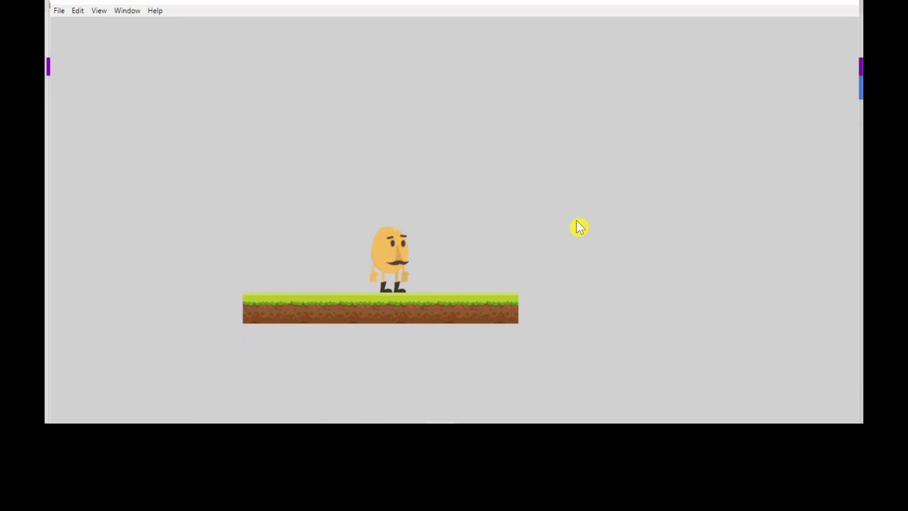
pyautogui.press('Left')
pyautogui.press('Right')
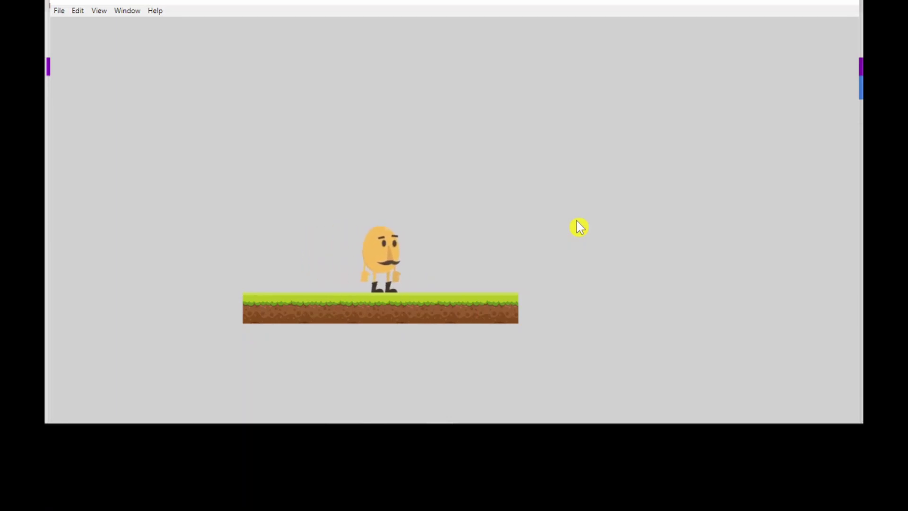
pyautogui.press('Left')
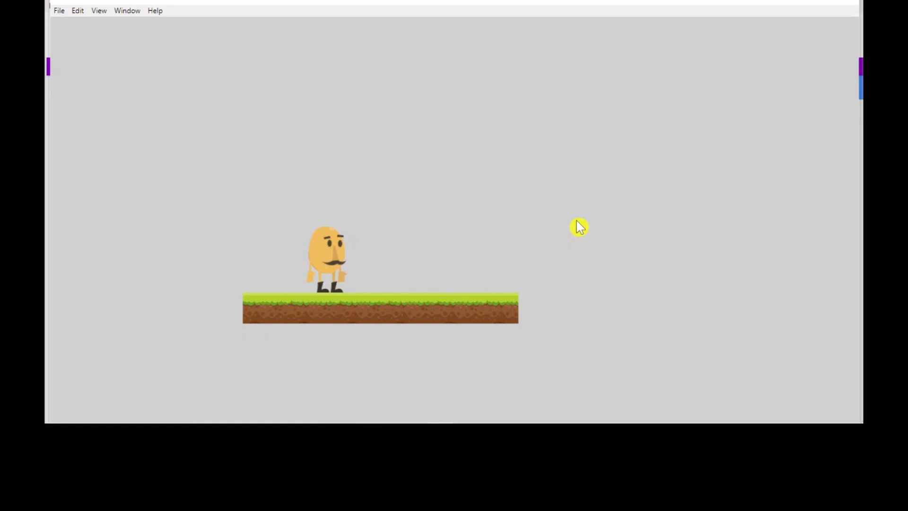
pyautogui.press('Right')
pyautogui.press('Right')
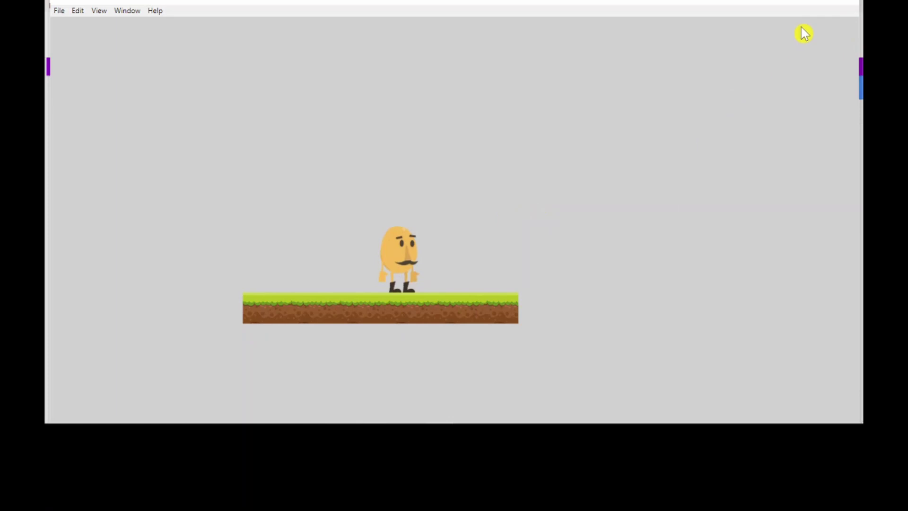
pyautogui.click(851, 5)
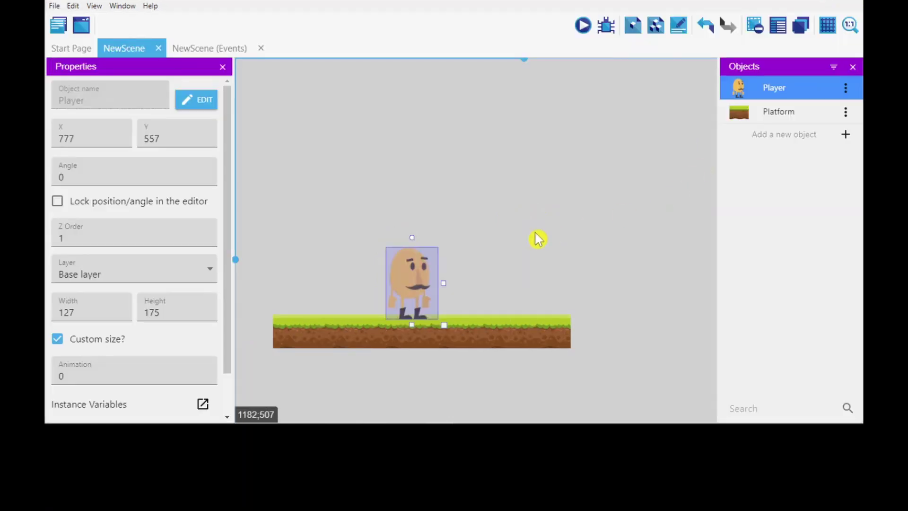
# Inspect the instance properties of the Platform and the Player in the scene
pyautogui.click(226, 53)
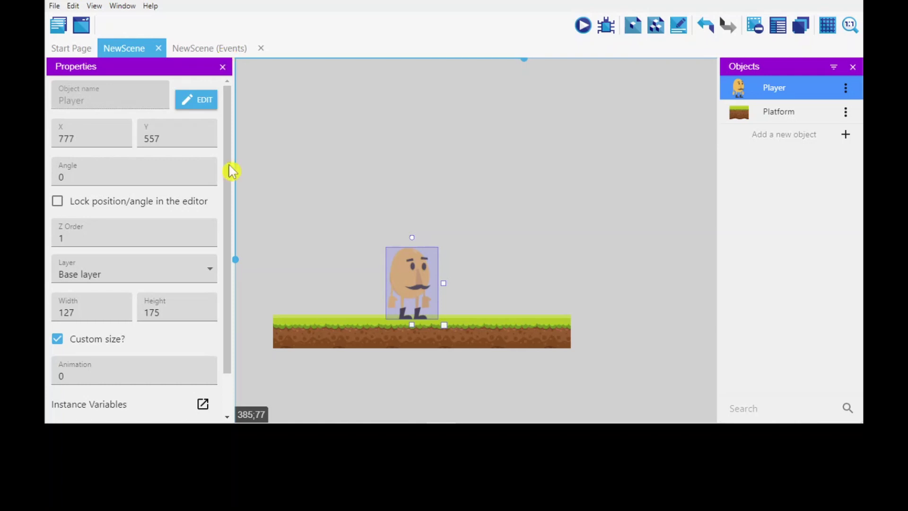
pyautogui.click(316, 332)
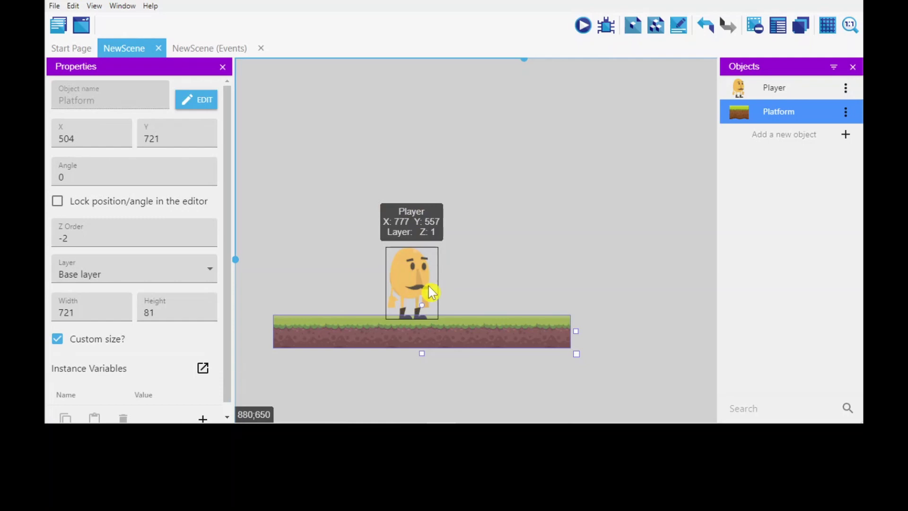
pyautogui.click(431, 279)
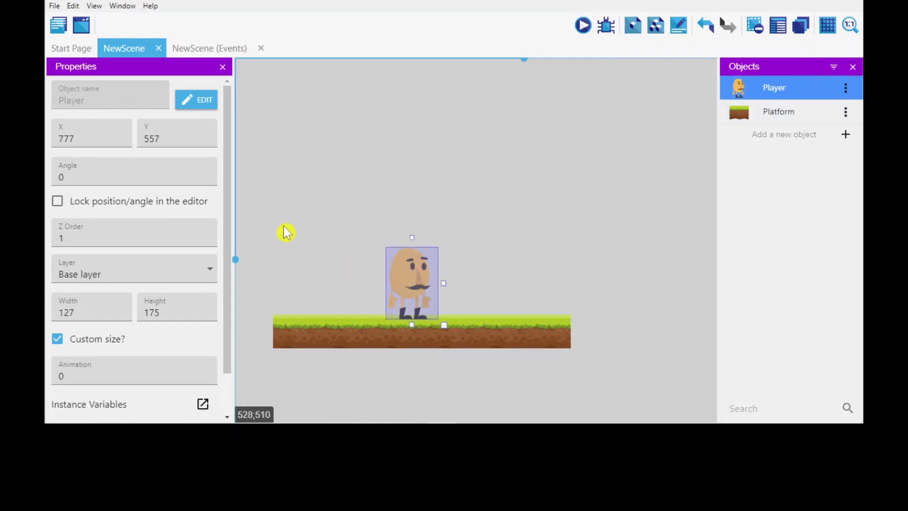
# Add an empty event to the NewScene events sheet and start adding a condition to it
pyautogui.click(197, 51)
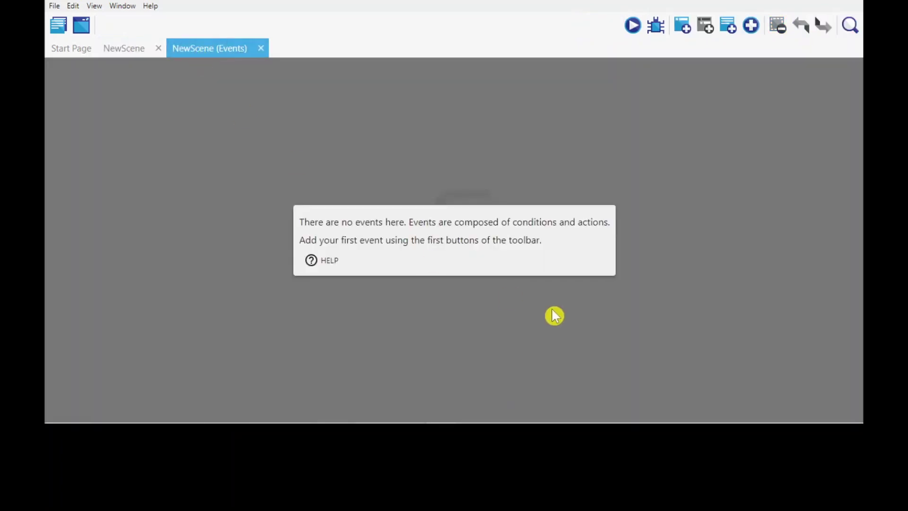
pyautogui.click(686, 29)
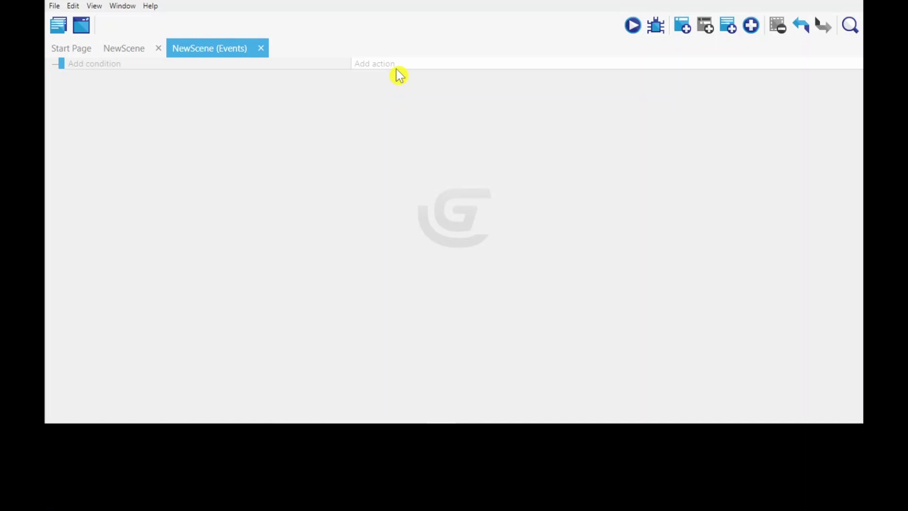
pyautogui.click(97, 66)
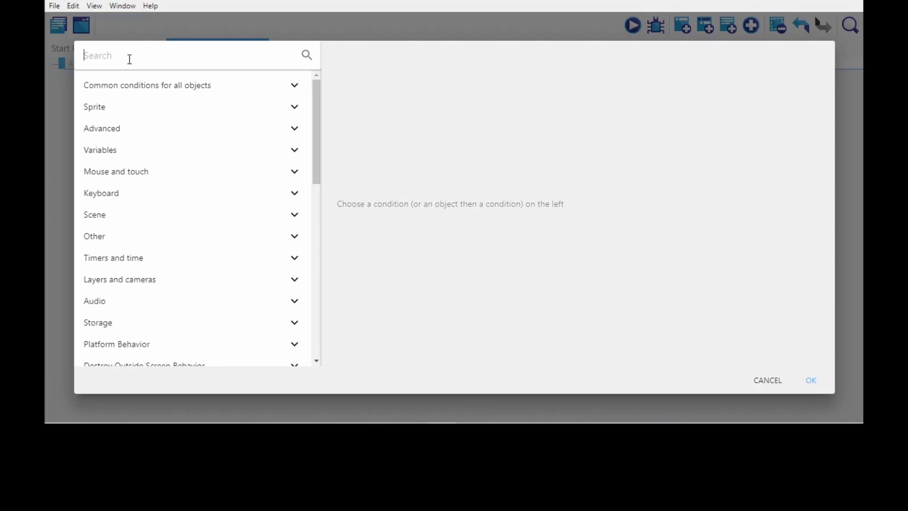
# Search the conditions for "key", clear the search, and browse the condition categories, including the Mouse and touch conditions
pyautogui.write('key')
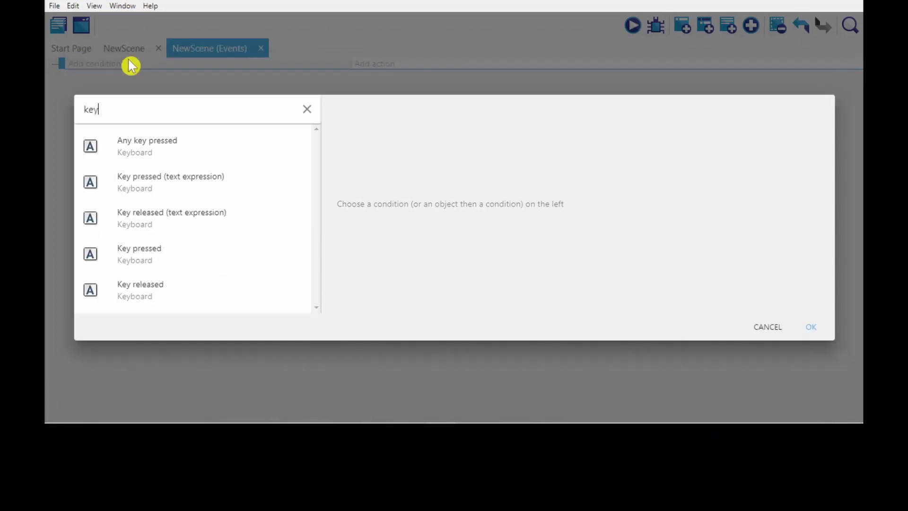
pyautogui.press('BackSpace')
pyautogui.press('BackSpace')
pyautogui.press('BackSpace')
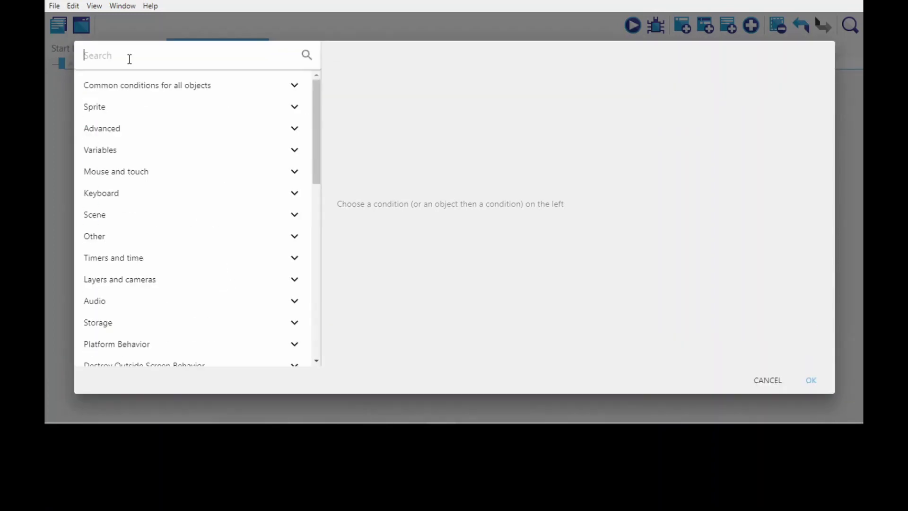
pyautogui.scroll(-4, 203, 261)
pyautogui.scroll(-2, 203, 272)
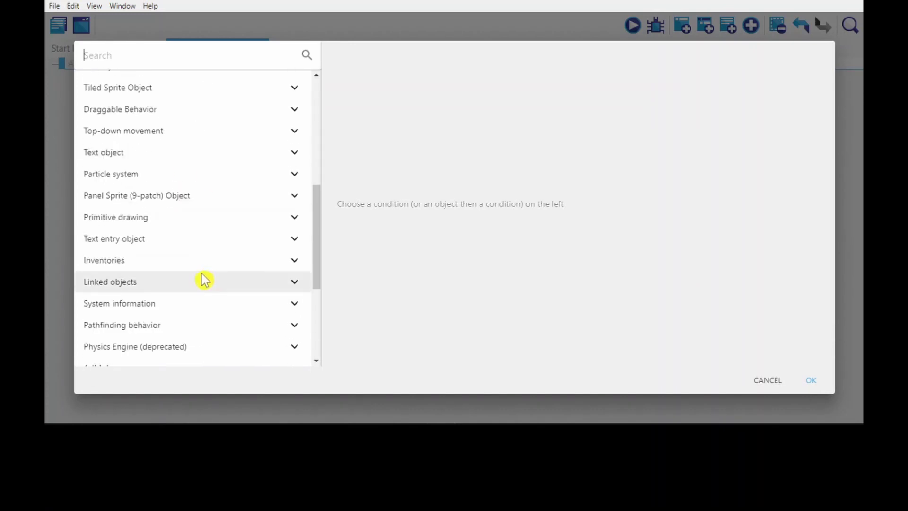
pyautogui.scroll(-1, 202, 281)
pyautogui.scroll(1, 204, 284)
pyautogui.scroll(5, 203, 283)
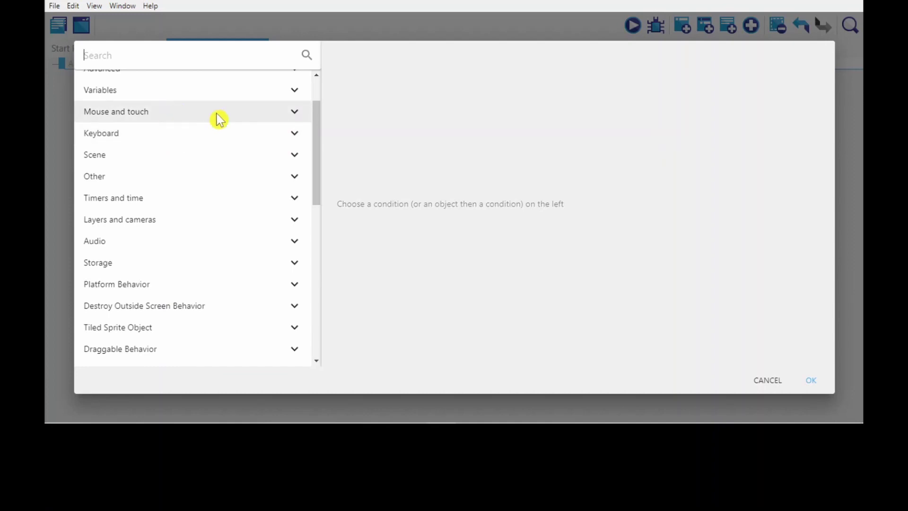
pyautogui.click(294, 113)
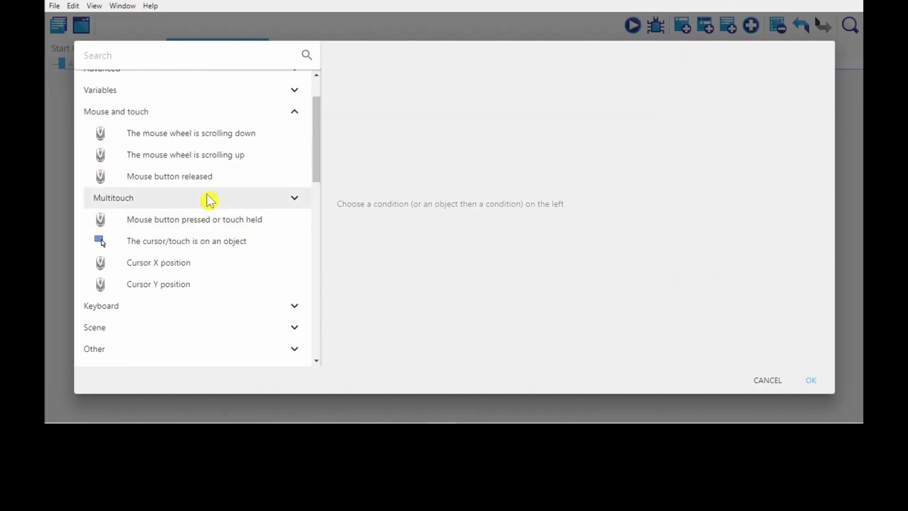
pyautogui.scroll(-1, 209, 282)
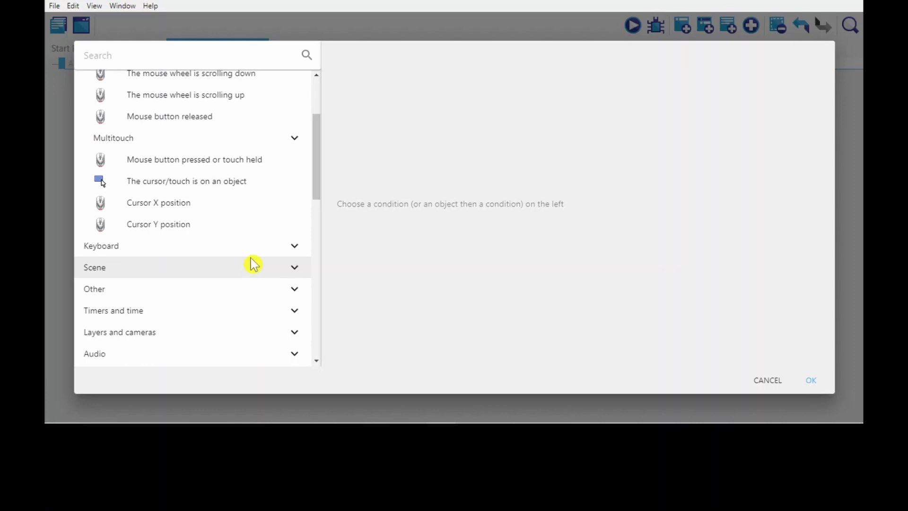
# Add the Keyboard condition "Key pressed" to the event with Right as the key
pyautogui.click(289, 249)
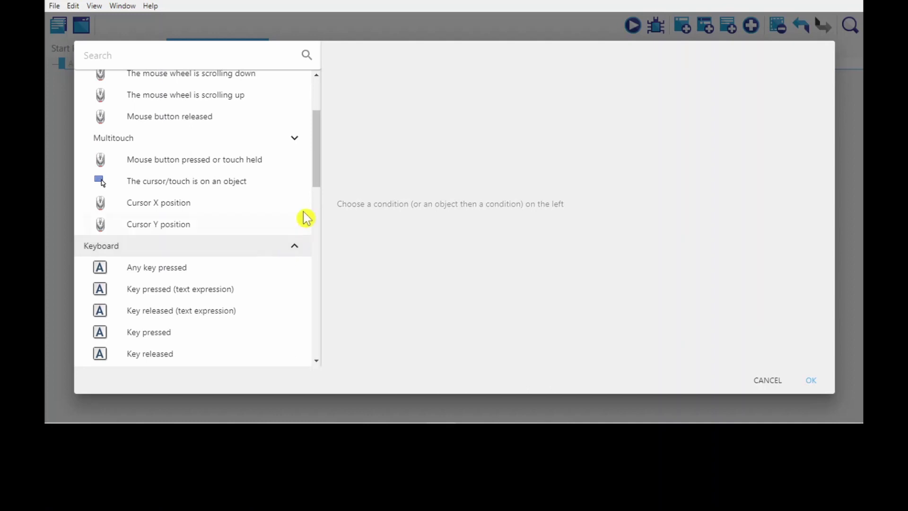
pyautogui.moveTo(320, 177)
pyautogui.mouseDown()
pyautogui.moveTo(320, 196)
pyautogui.moveTo(319, 189)
pyautogui.mouseUp()
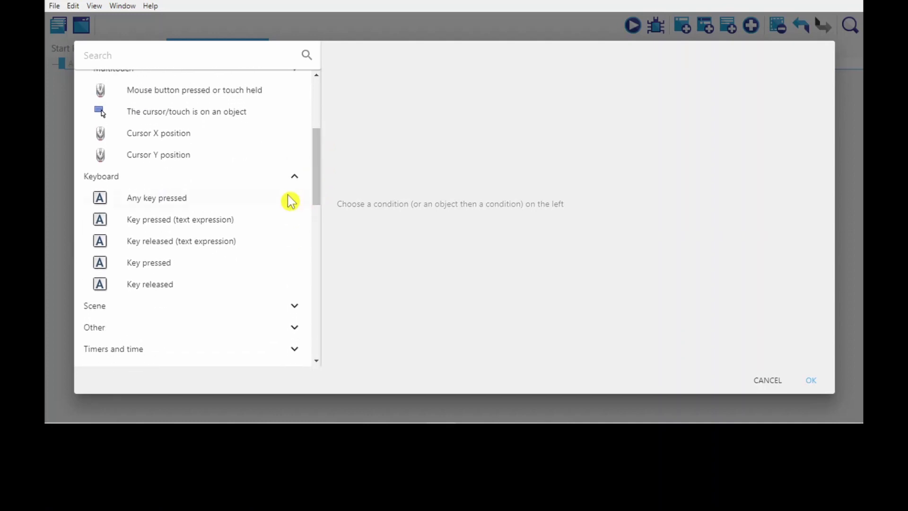
pyautogui.click(175, 270)
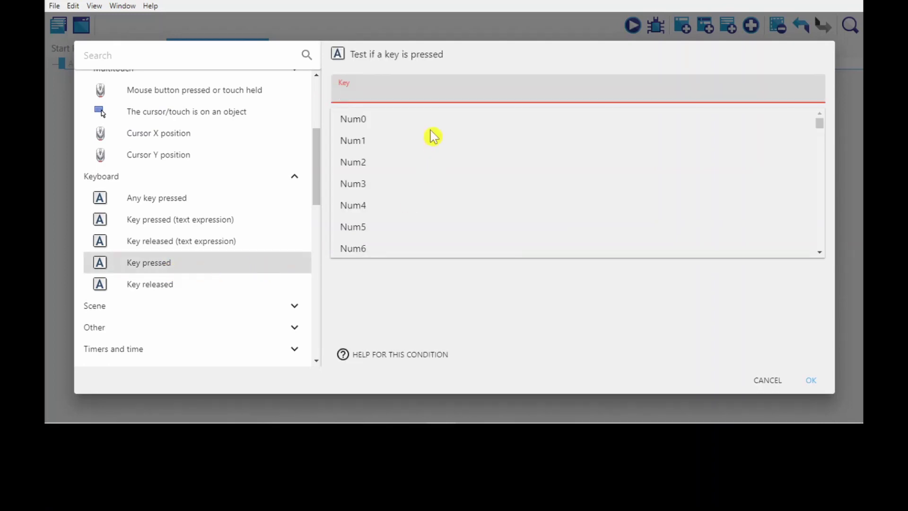
pyautogui.write('R')
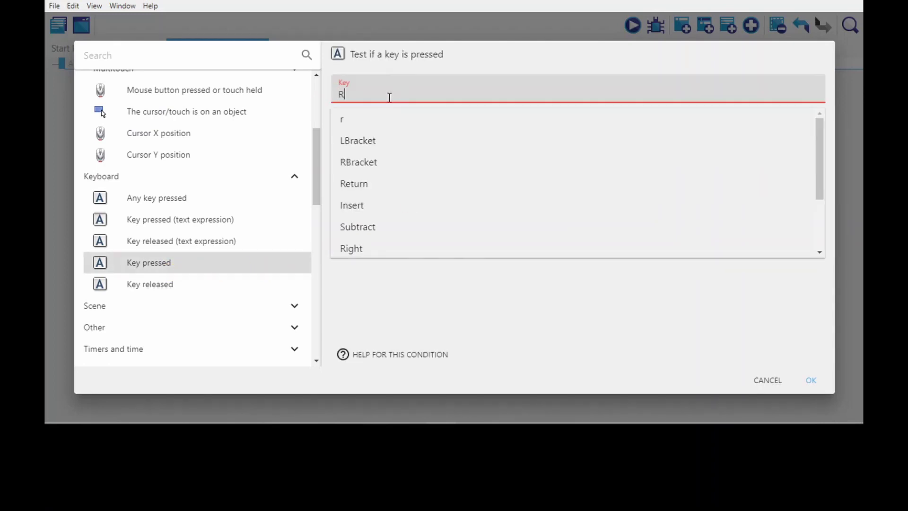
pyautogui.write('igh')
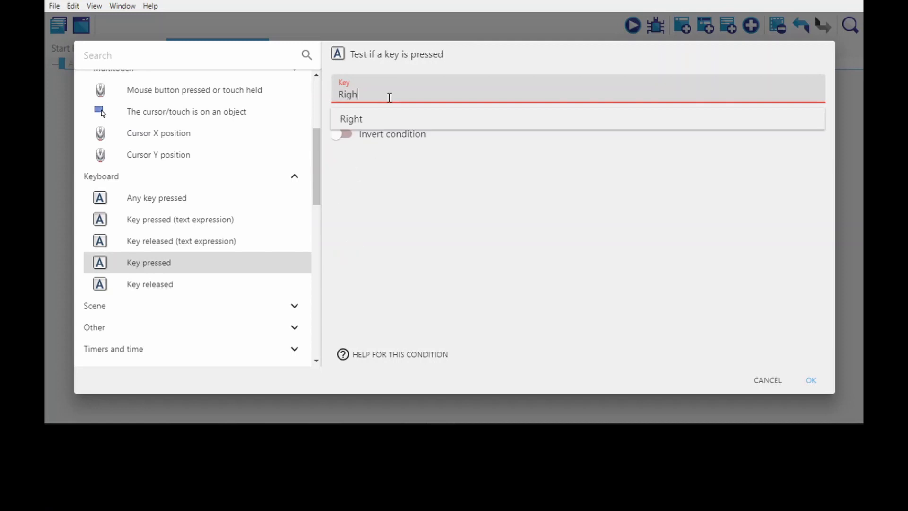
pyautogui.click(360, 124)
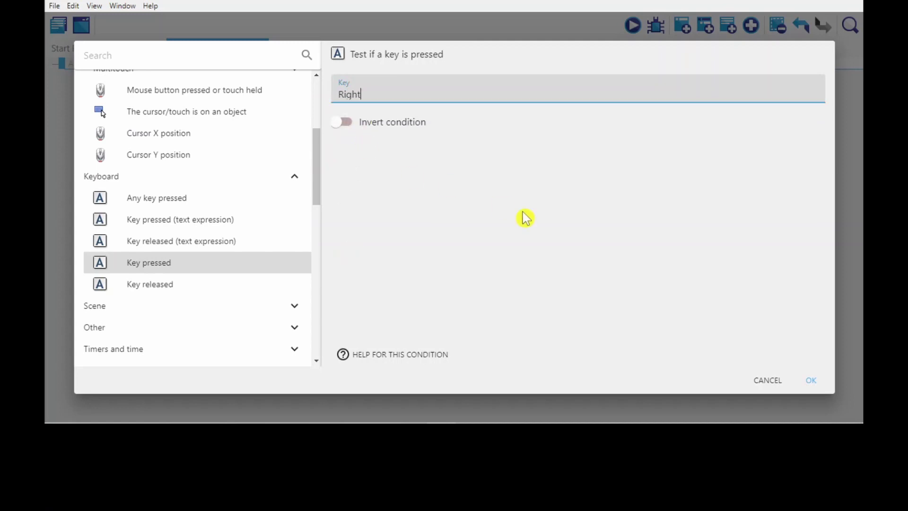
pyautogui.click(811, 381)
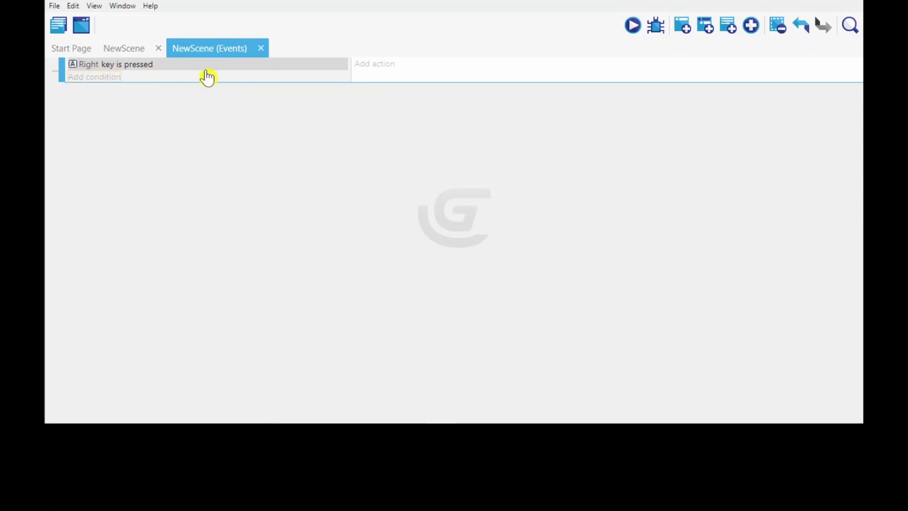
# Add the Platform Behavior condition "Is moving" for the Player to the same event, below the Right key condition
pyautogui.click(375, 66)
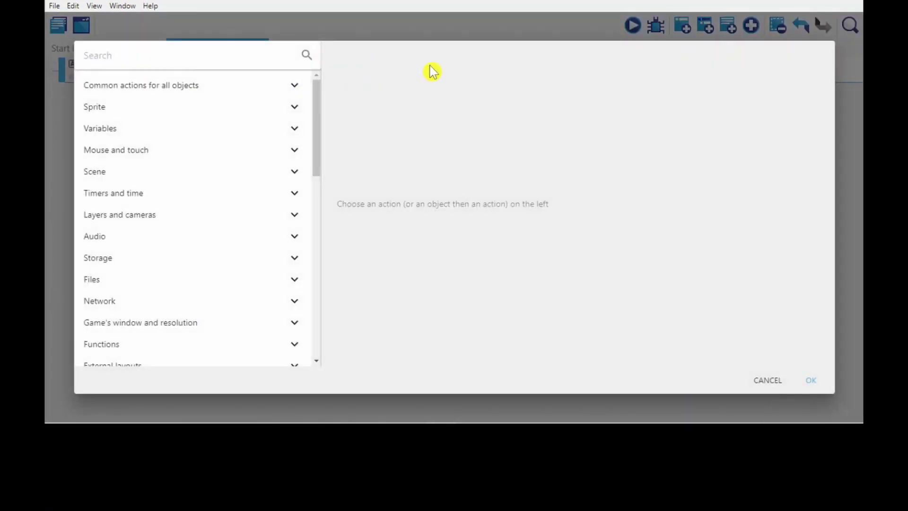
pyautogui.press('Escape')
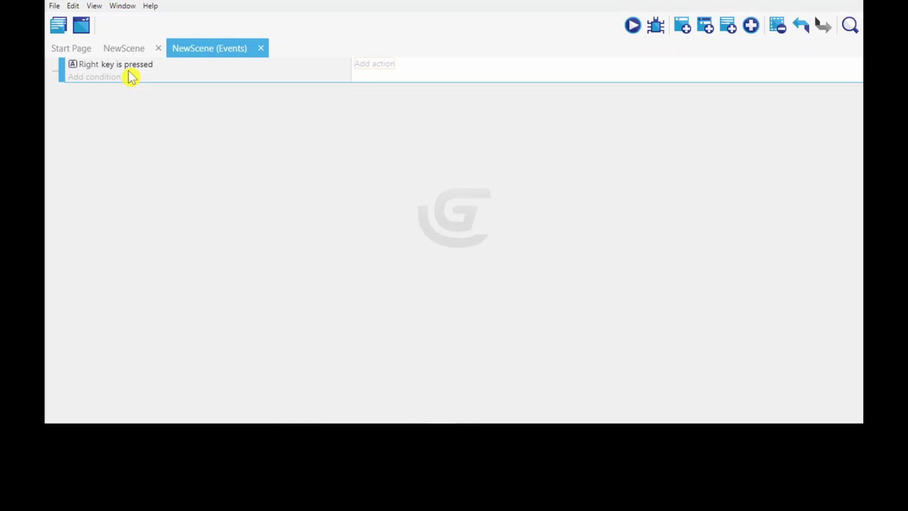
pyautogui.click(116, 79)
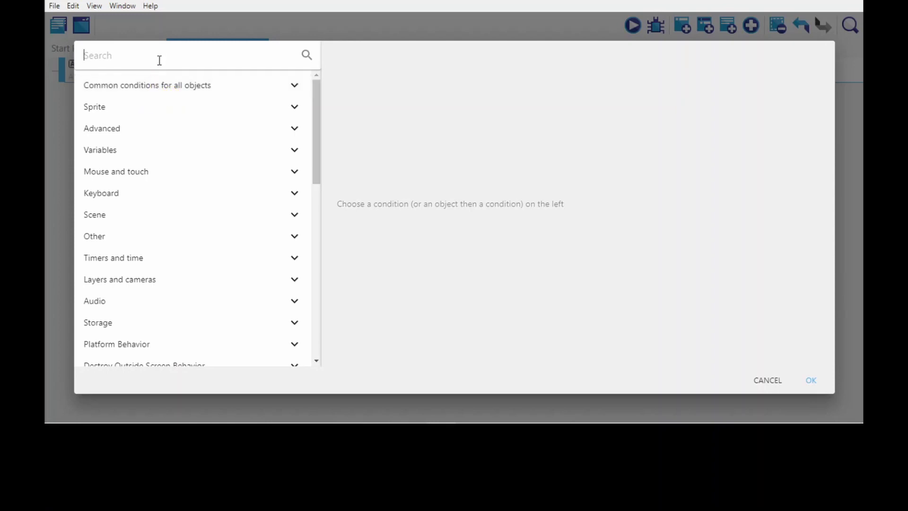
pyautogui.write('movin')
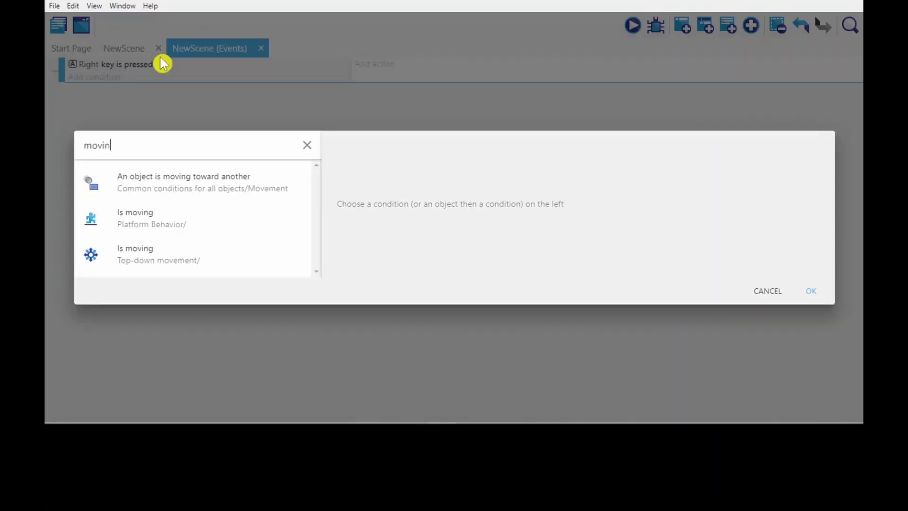
pyautogui.write('g')
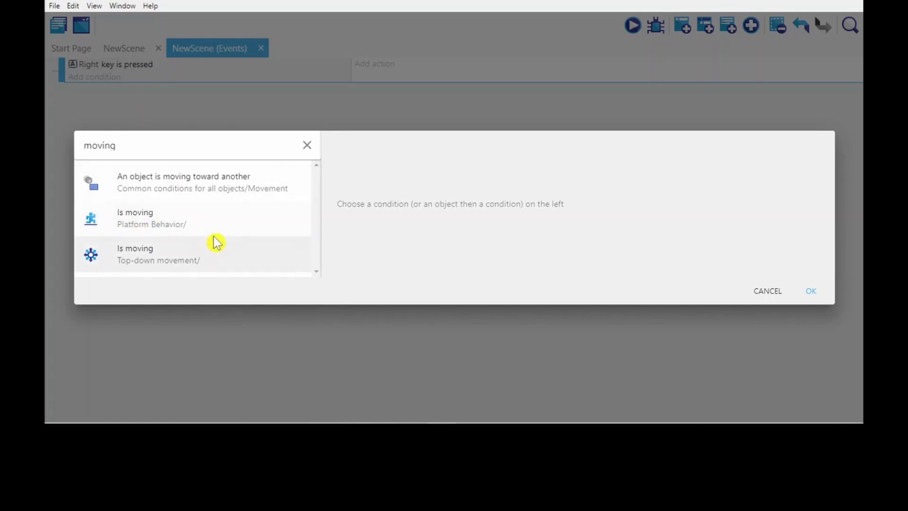
pyautogui.click(167, 231)
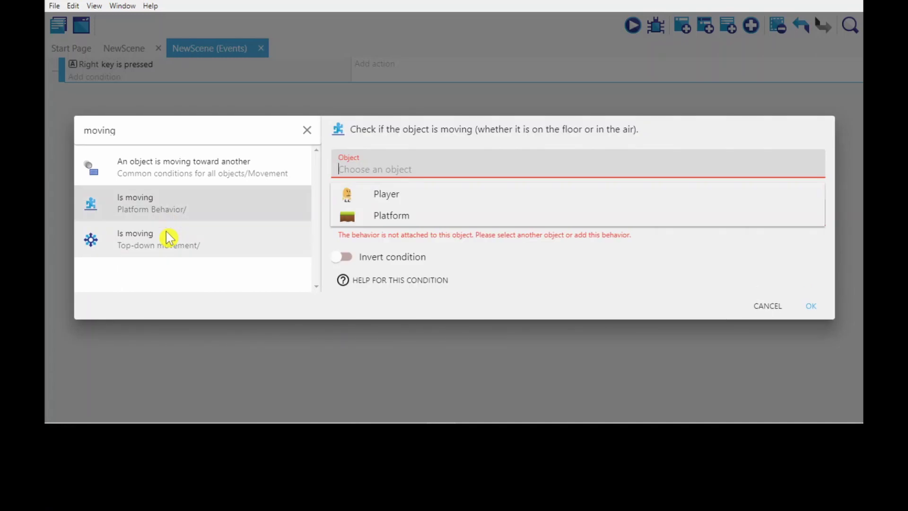
pyautogui.click(402, 196)
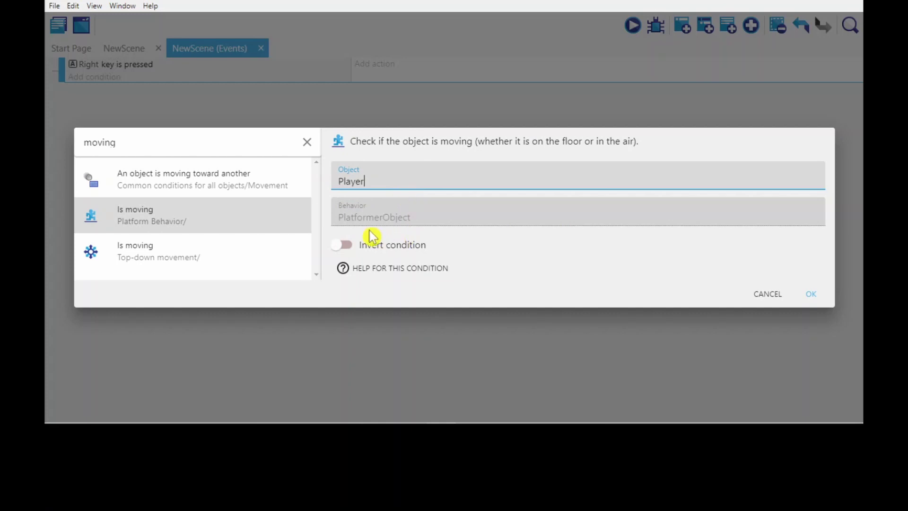
pyautogui.click(817, 295)
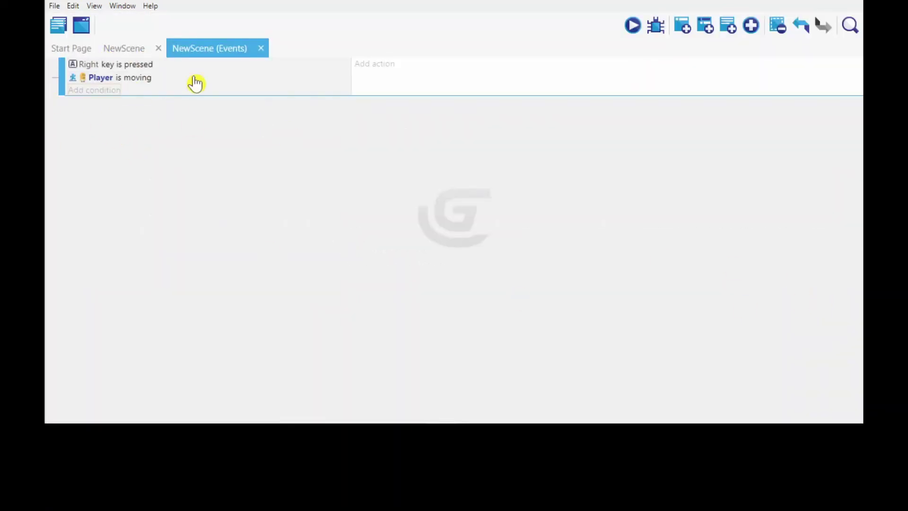
pyautogui.click(115, 82)
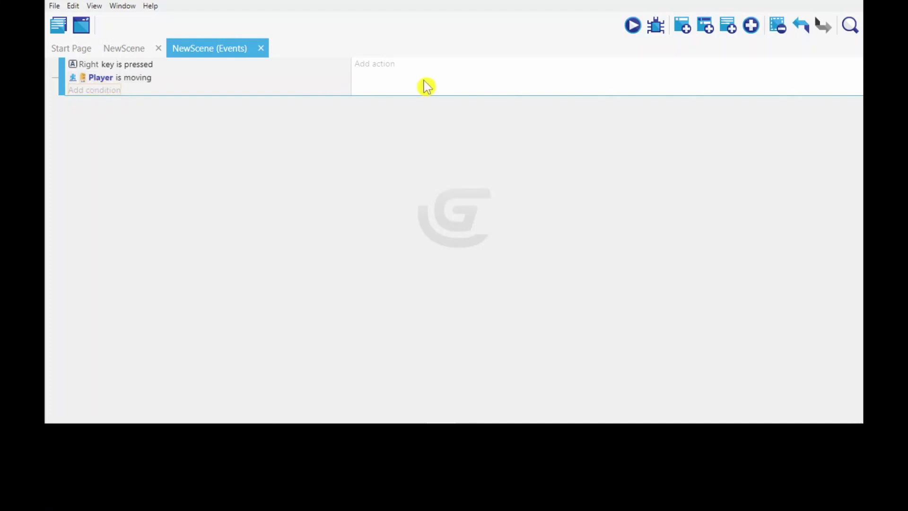
# Add an action to the event that changes the Player's animation by name to "walking"
pyautogui.click(385, 66)
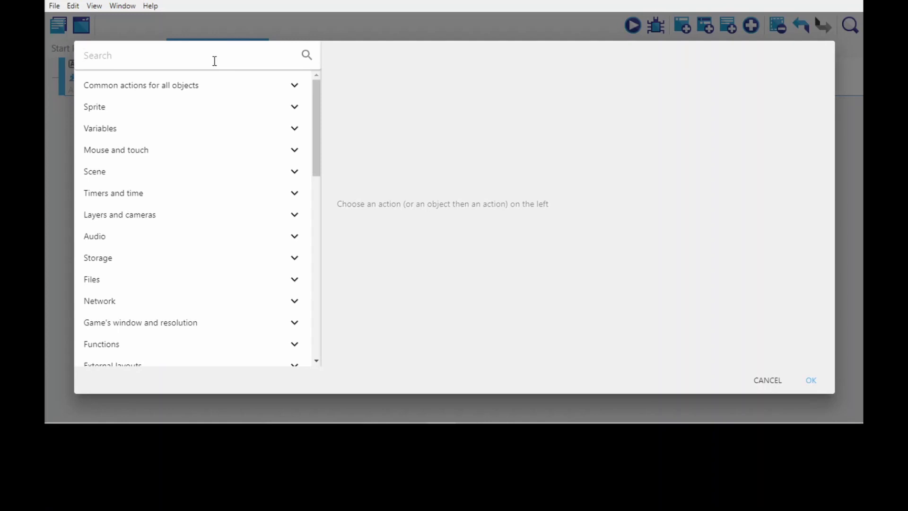
pyautogui.write('animation')
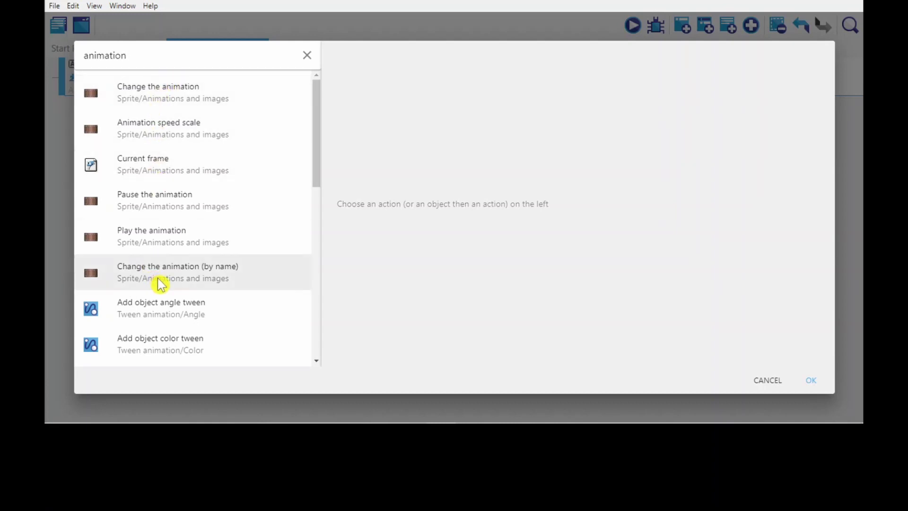
pyautogui.click(193, 283)
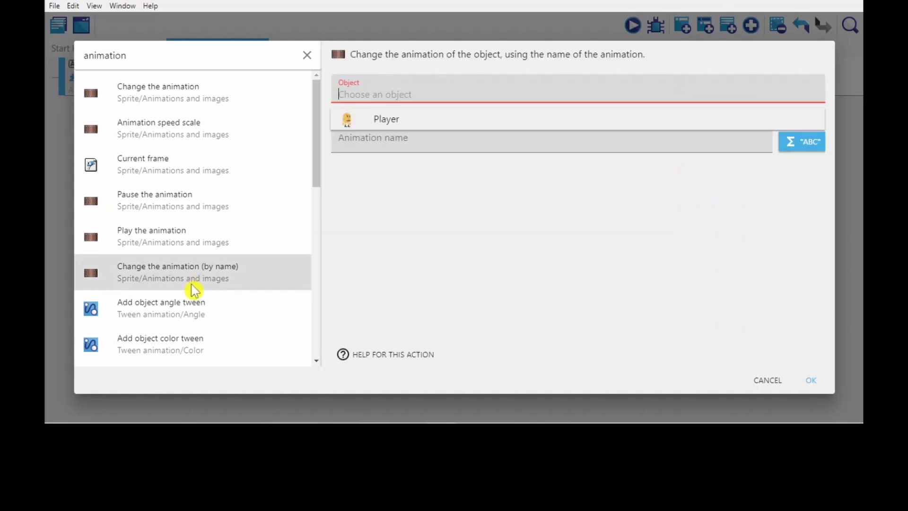
pyautogui.click(432, 124)
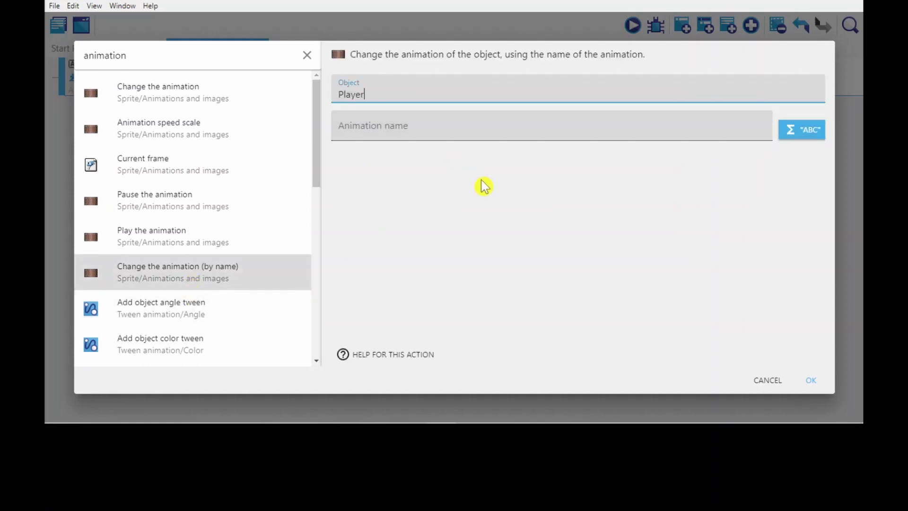
pyautogui.click(367, 134)
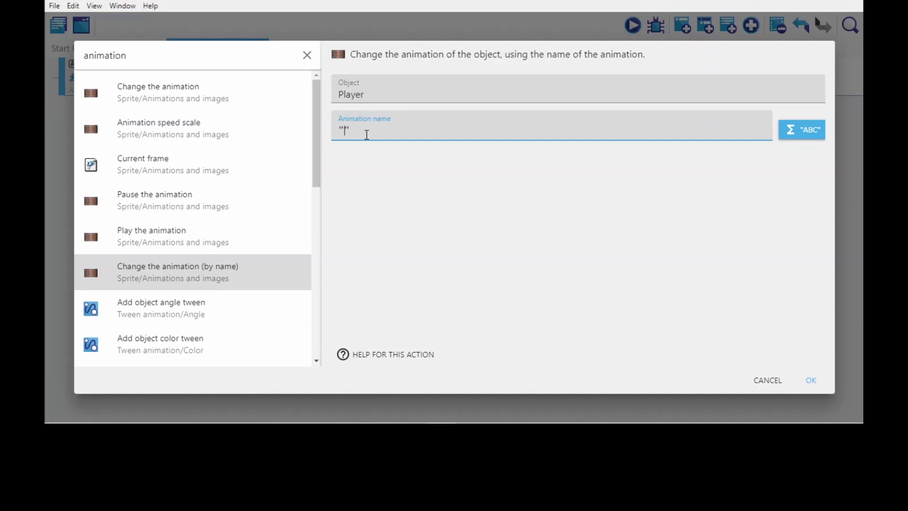
pyautogui.write('walking')
pyautogui.moveTo(386, 132)
pyautogui.mouseDown()
pyautogui.moveTo(339, 131)
pyautogui.moveTo(378, 133)
pyautogui.mouseUp()
pyautogui.click(357, 131)
pyautogui.click(811, 381)
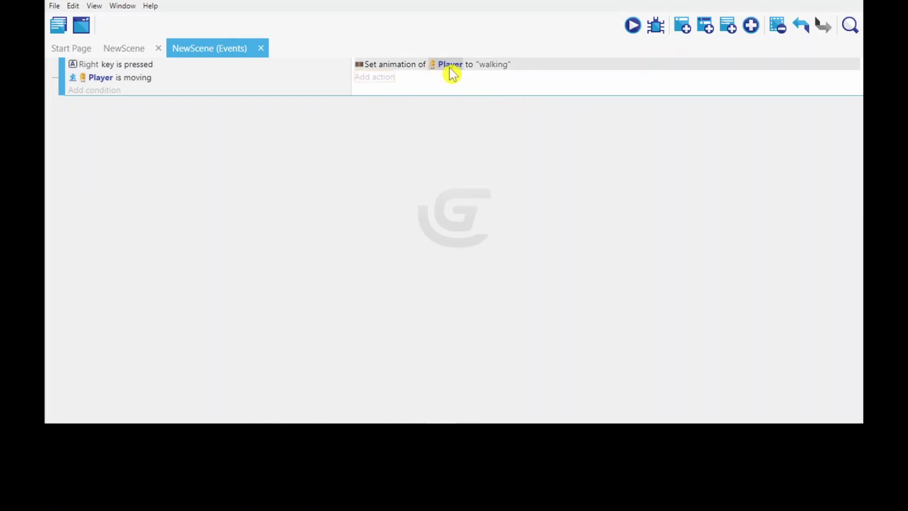
# Preview the scene twice to examine the Player's walking animation on the platform, closing each preview
pyautogui.click(633, 25)
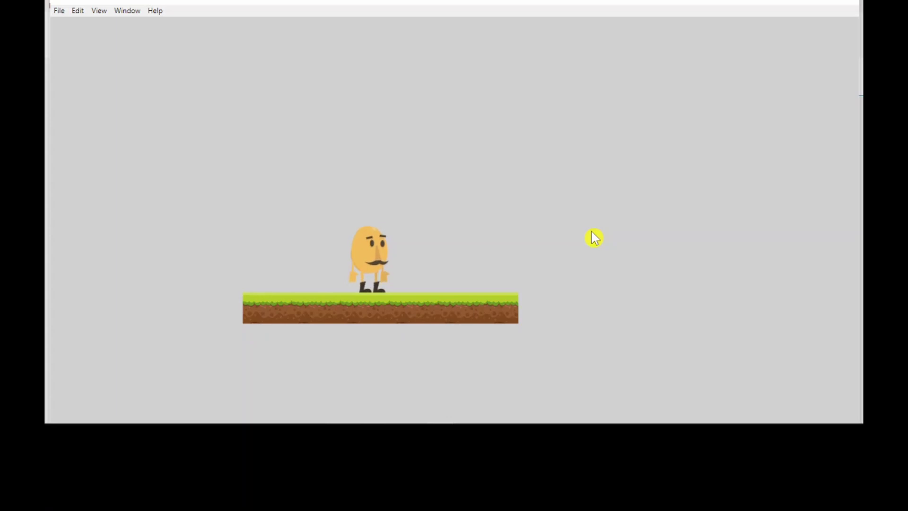
pyautogui.press('Right')
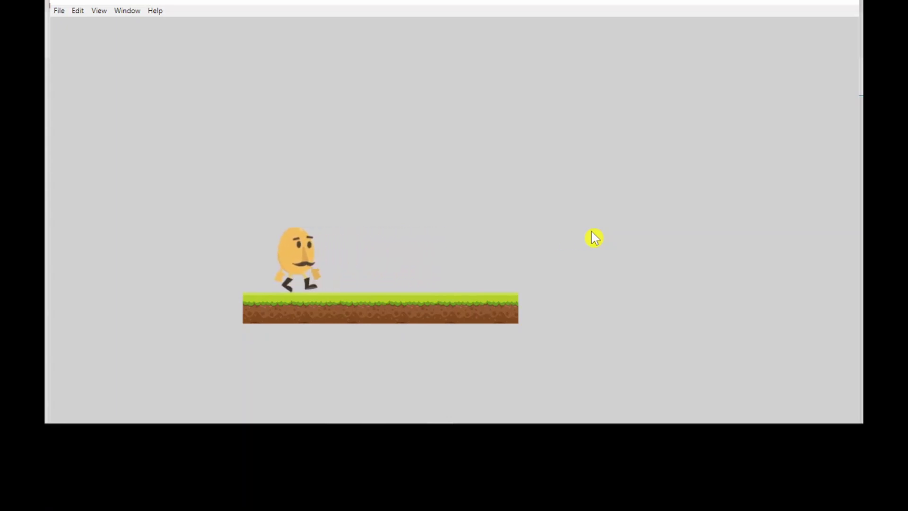
pyautogui.click(847, 4)
pyautogui.click(632, 27)
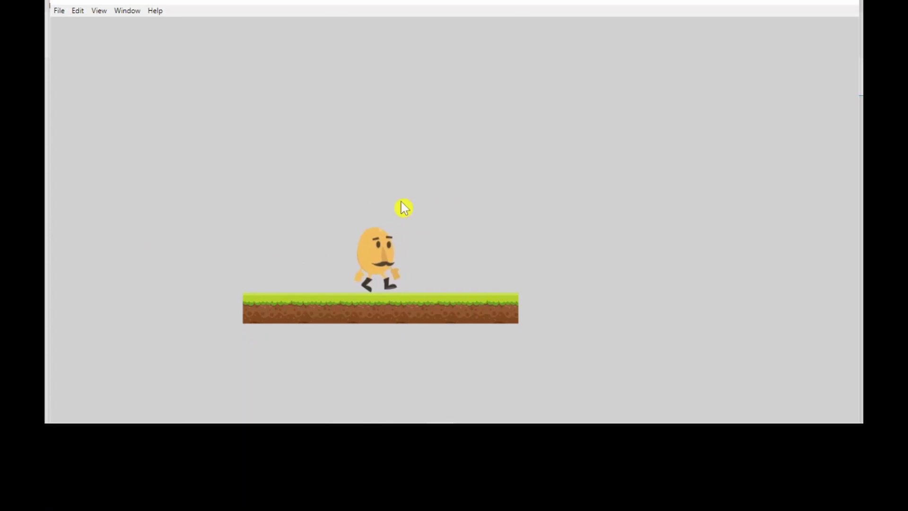
pyautogui.click(850, 3)
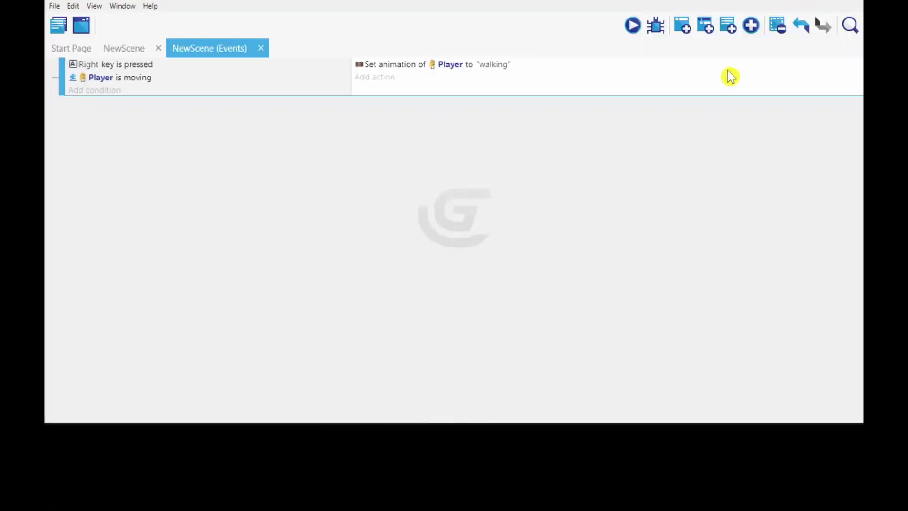
# Turn off Loop for the Player's "walking" animation in the NewScene object editor and apply the change
pyautogui.click(138, 49)
pyautogui.click(845, 88)
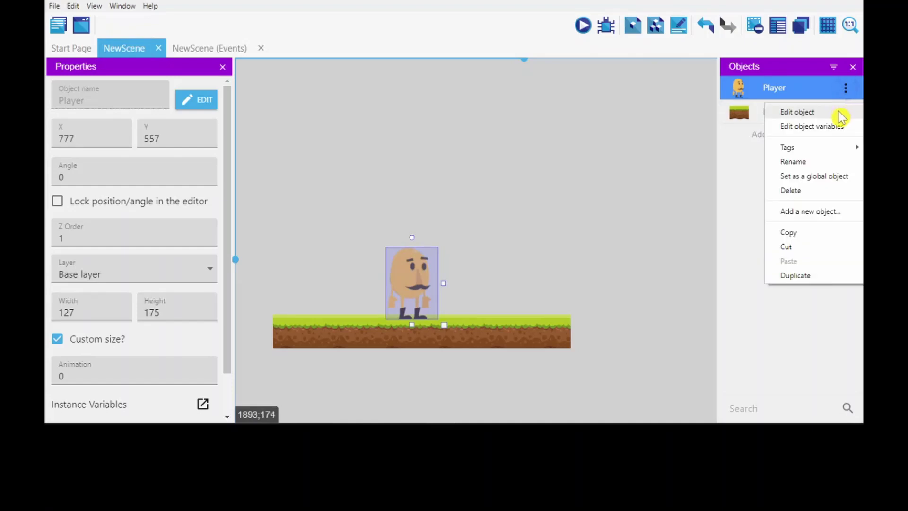
pyautogui.click(839, 112)
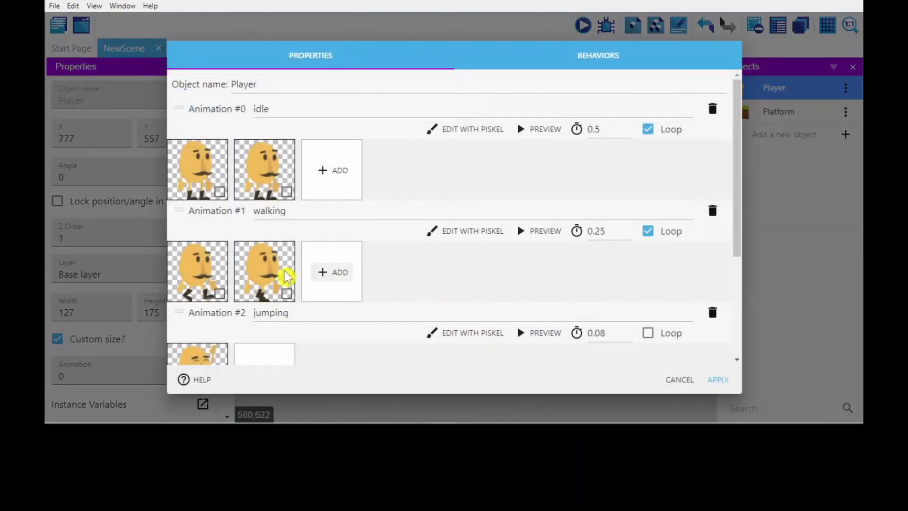
pyautogui.click(648, 230)
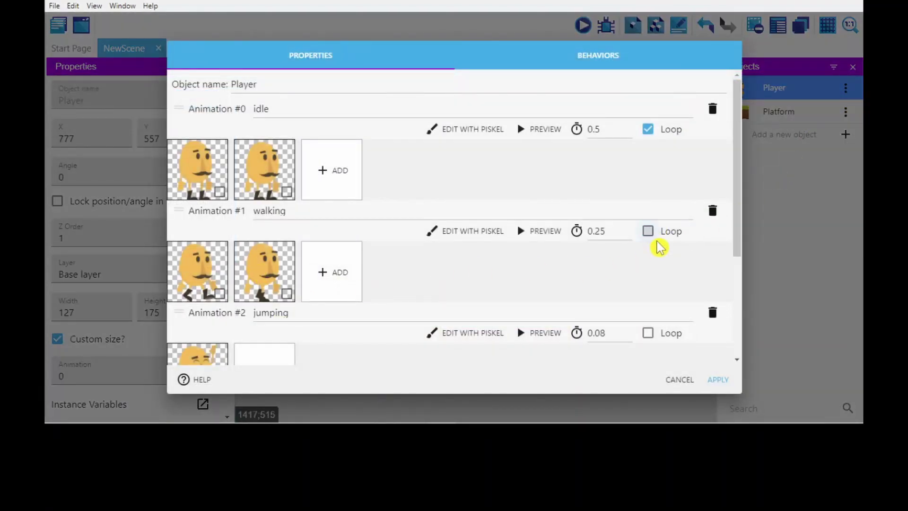
pyautogui.click(717, 380)
# Preview the scene twice, walking the Player right and left to examine the walking animation without looping, and close each preview
pyautogui.click(584, 28)
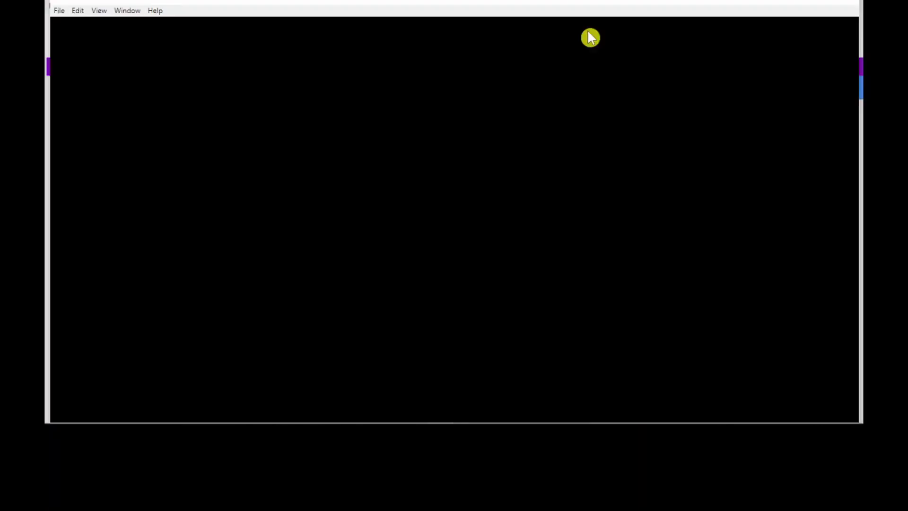
pyautogui.press('Right')
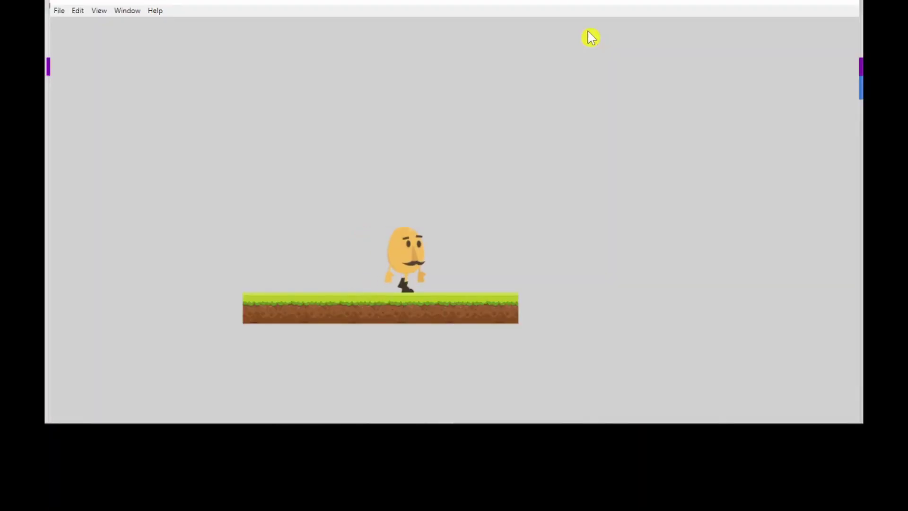
pyautogui.press('Left')
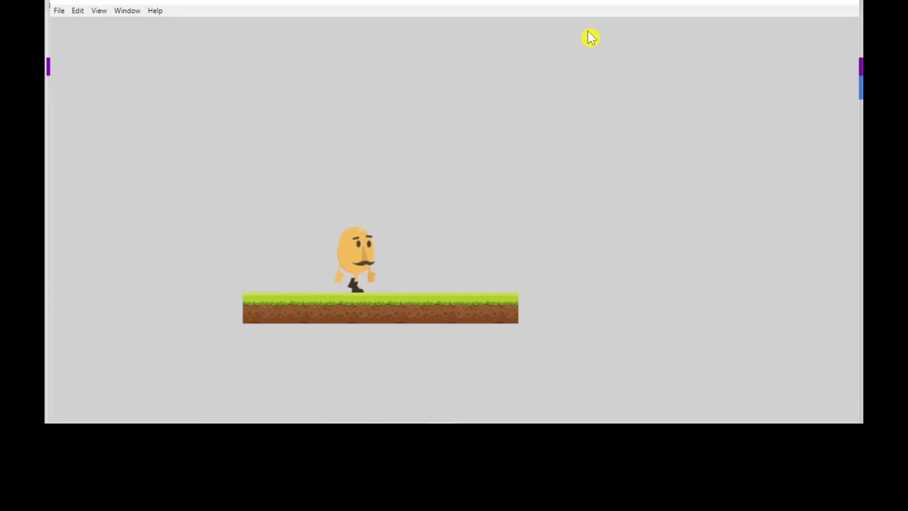
pyautogui.click(856, 5)
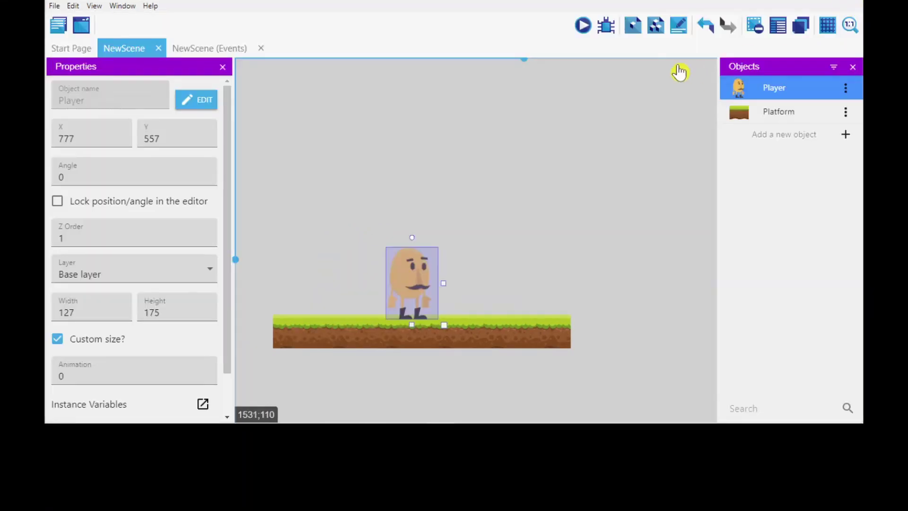
pyautogui.click(586, 25)
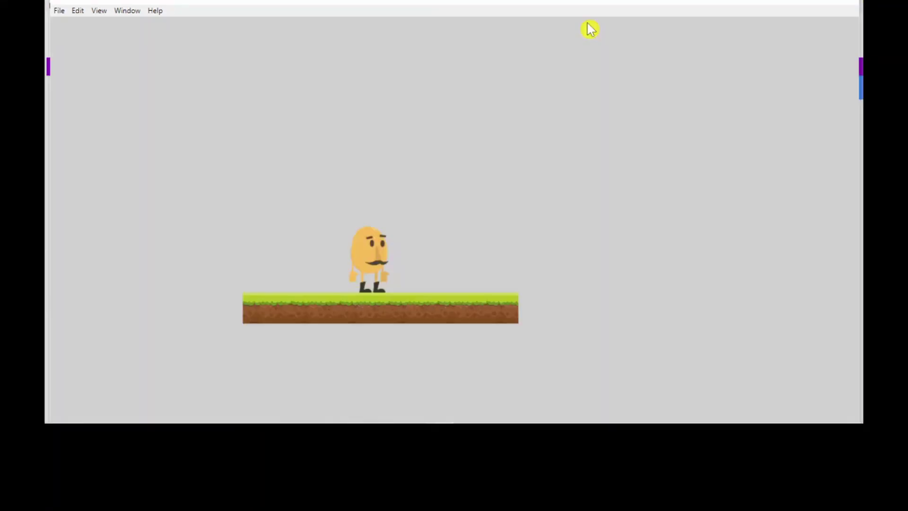
pyautogui.press('Right')
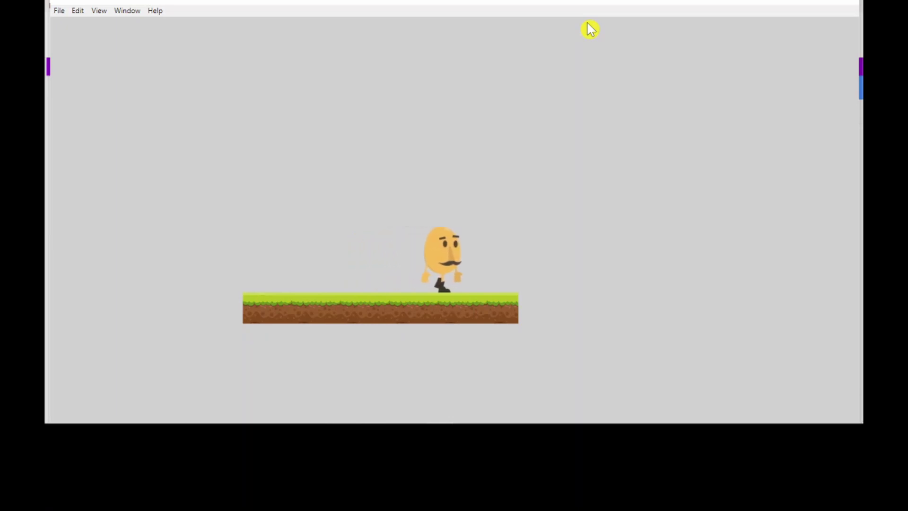
pyautogui.press('Left')
pyautogui.press('Right')
pyautogui.press('Left')
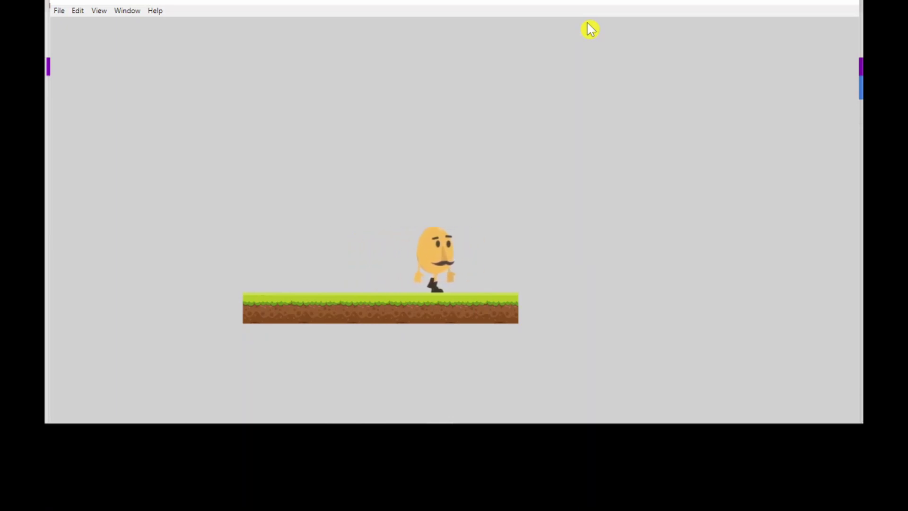
pyautogui.press('Right')
pyautogui.press('Left')
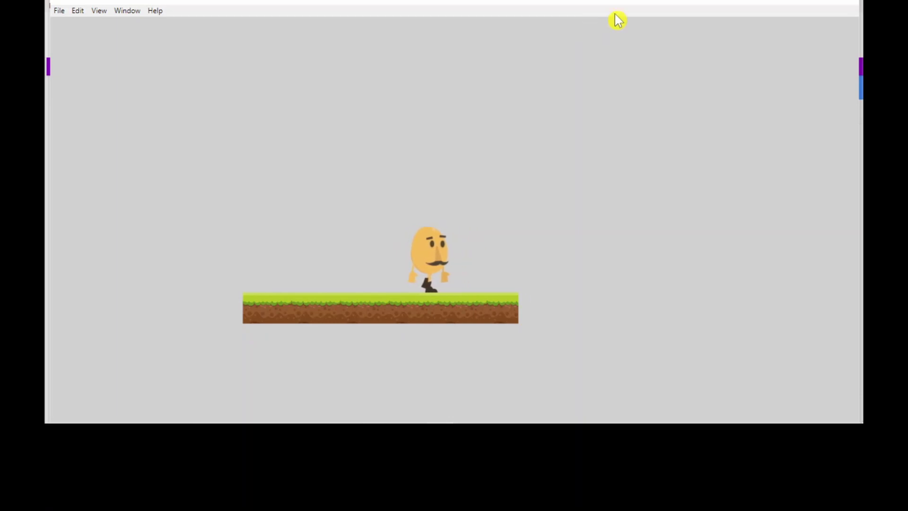
pyautogui.click(839, 2)
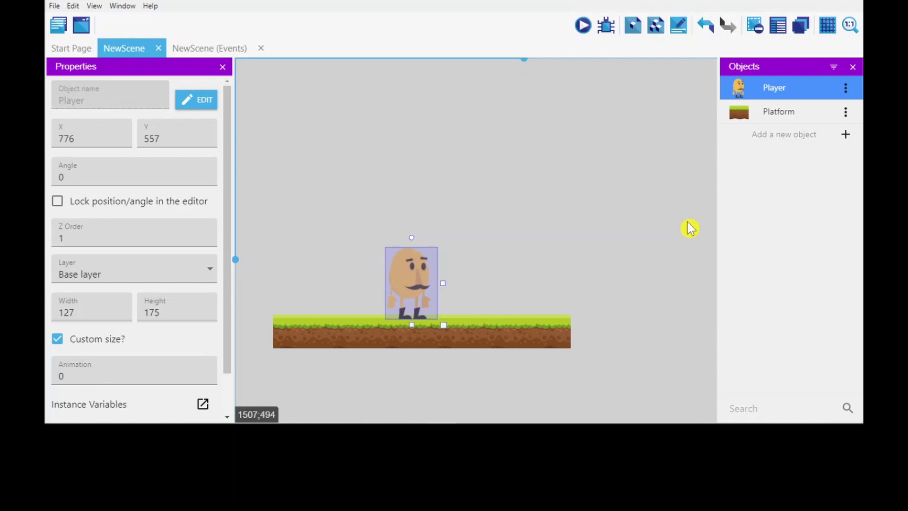
# Preview the scene once more, repeatedly alternating the Player's walking direction to check its animation and facing, and close the preview
pyautogui.click(585, 26)
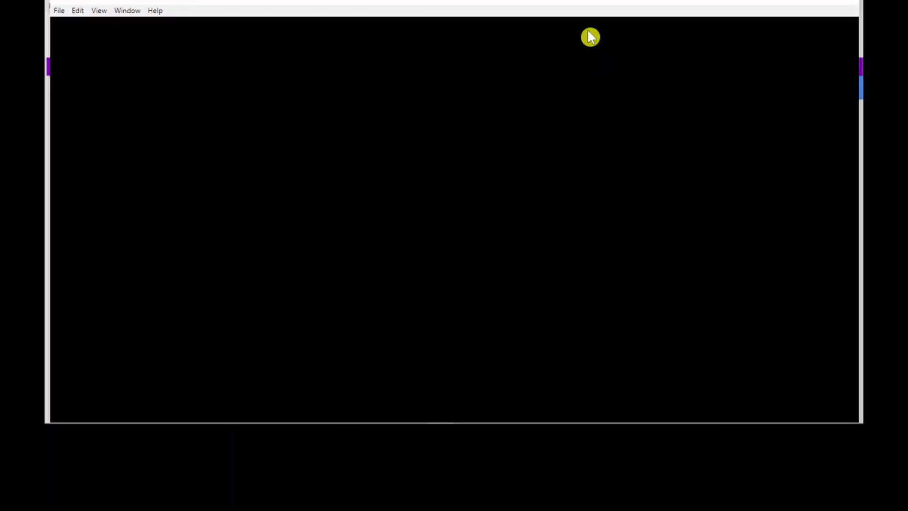
pyautogui.press('Left')
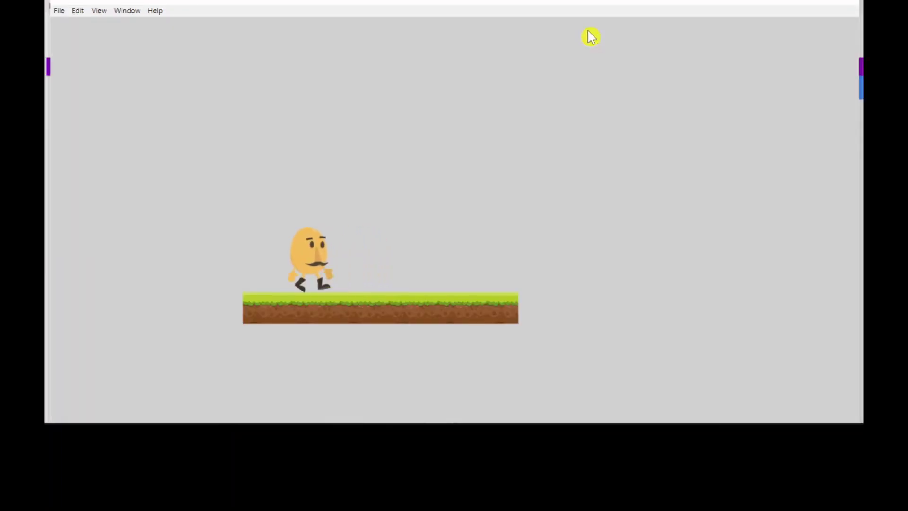
pyautogui.press('Right')
pyautogui.press('Left')
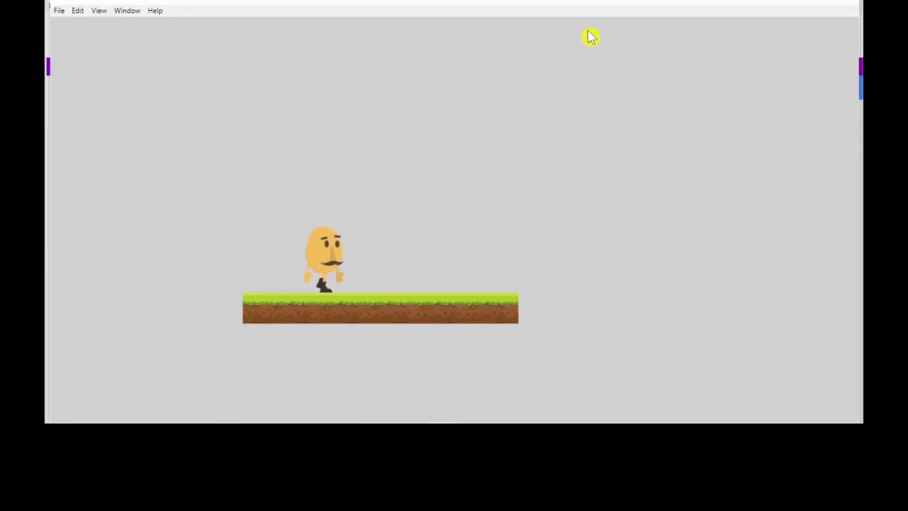
pyautogui.press('Right')
pyautogui.press('Left')
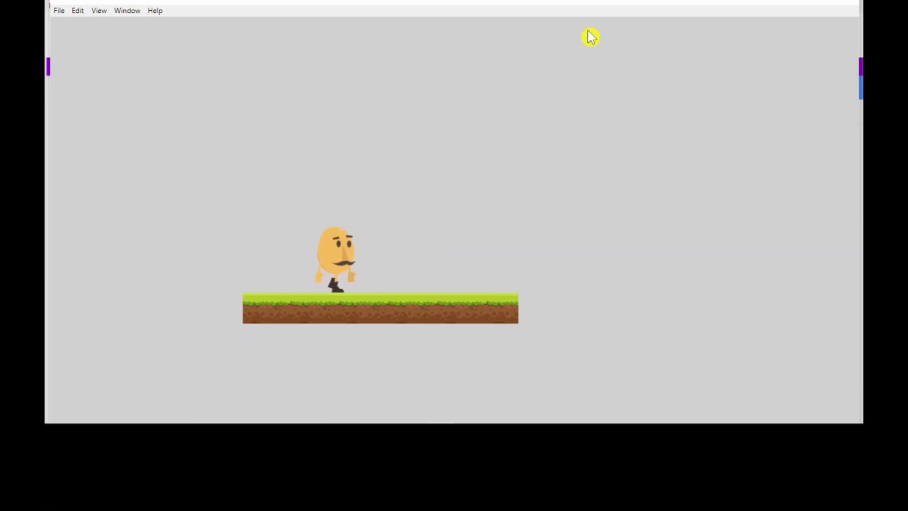
pyautogui.press('Right')
pyautogui.press('Left')
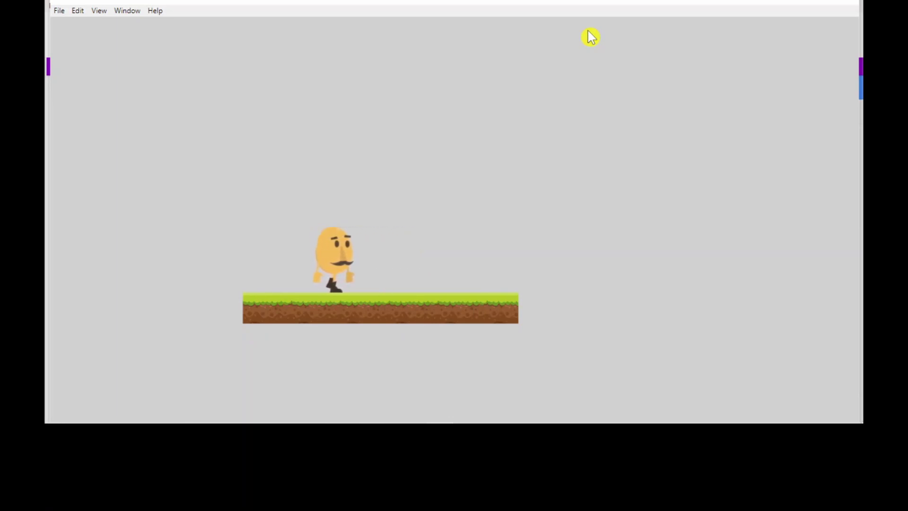
pyautogui.press('Right')
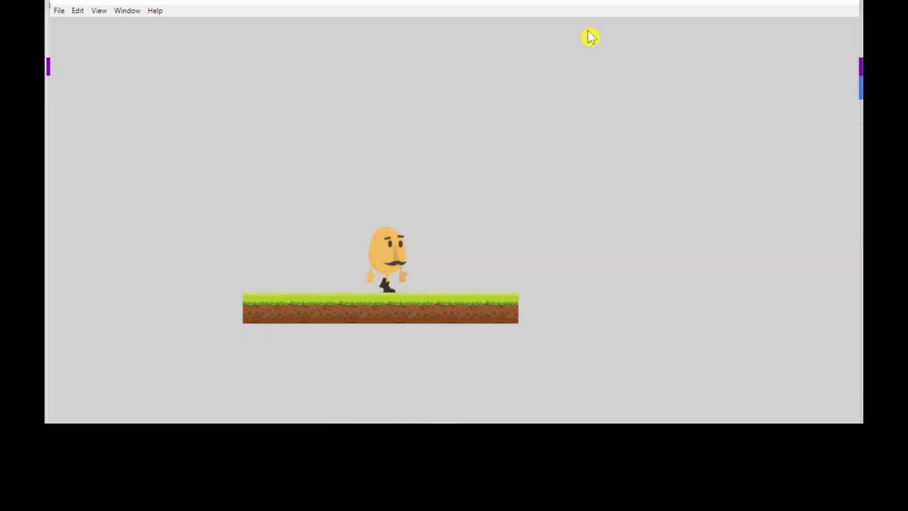
pyautogui.click(851, 6)
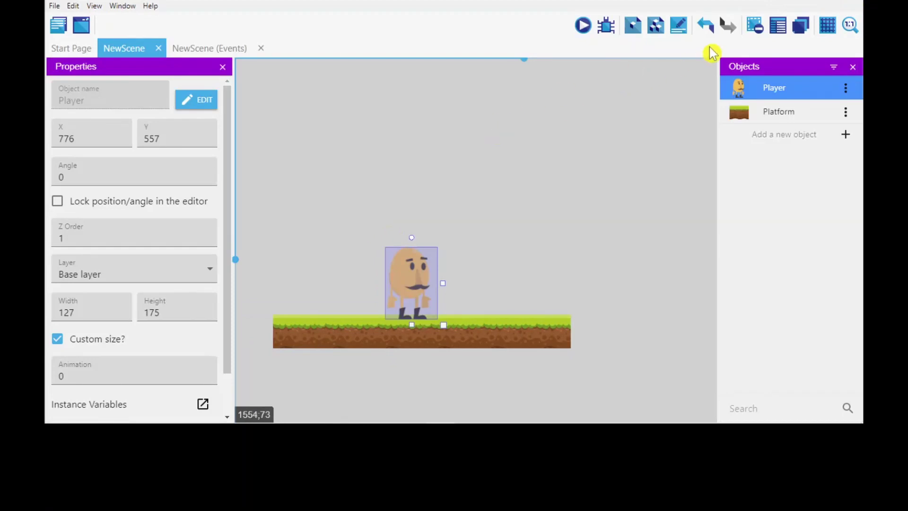
# Duplicate the Right key walking event directly below the original in the NewScene events
pyautogui.click(226, 49)
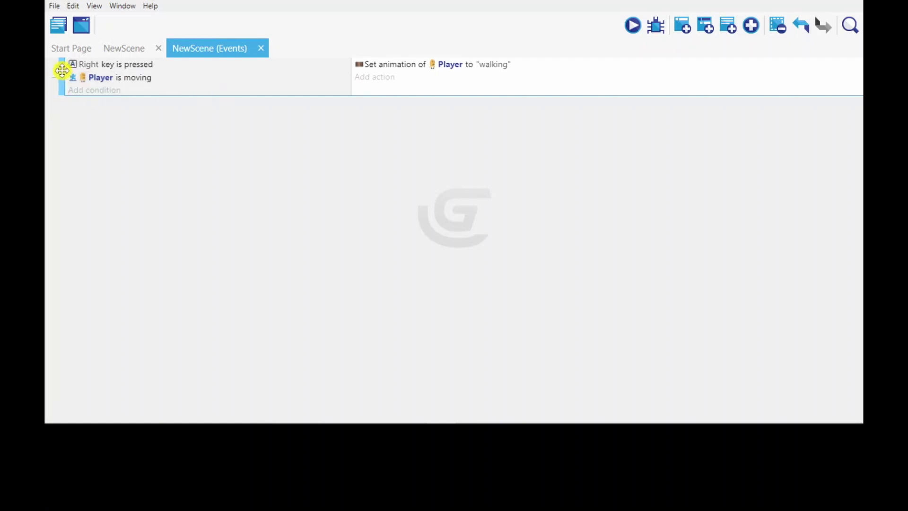
pyautogui.click(62, 70)
pyautogui.hotkey('ctrl', 'c')
pyautogui.hotkey('ctrl', 'v')
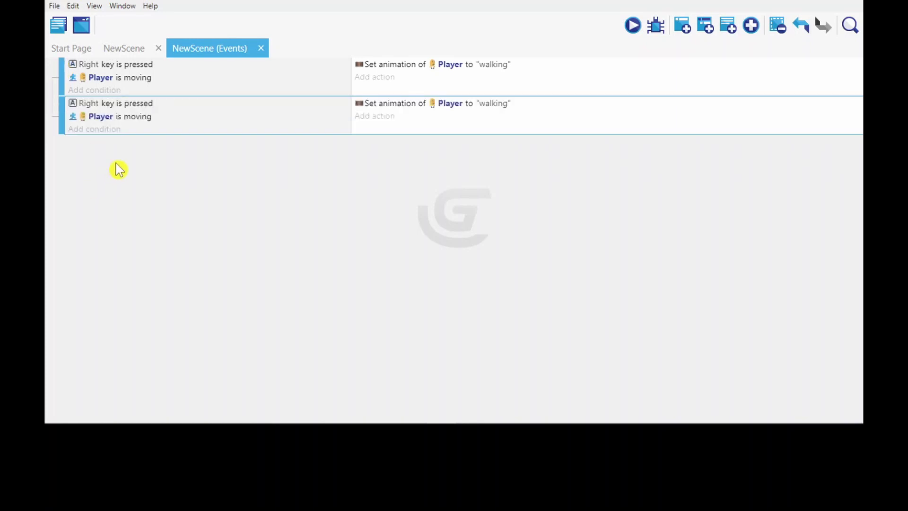
# Change the key in the duplicated event's "Key pressed" condition to Left
pyautogui.click(114, 107)
pyautogui.doubleClick(115, 112)
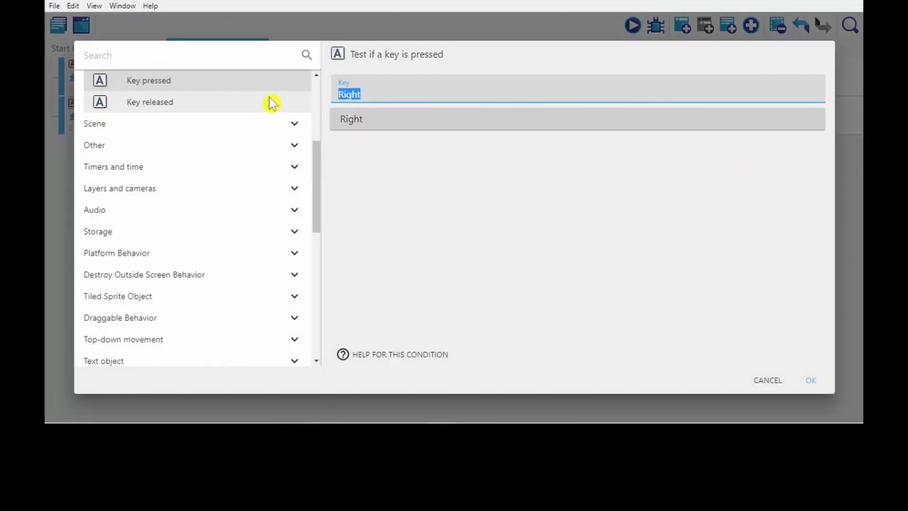
pyautogui.write('Left')
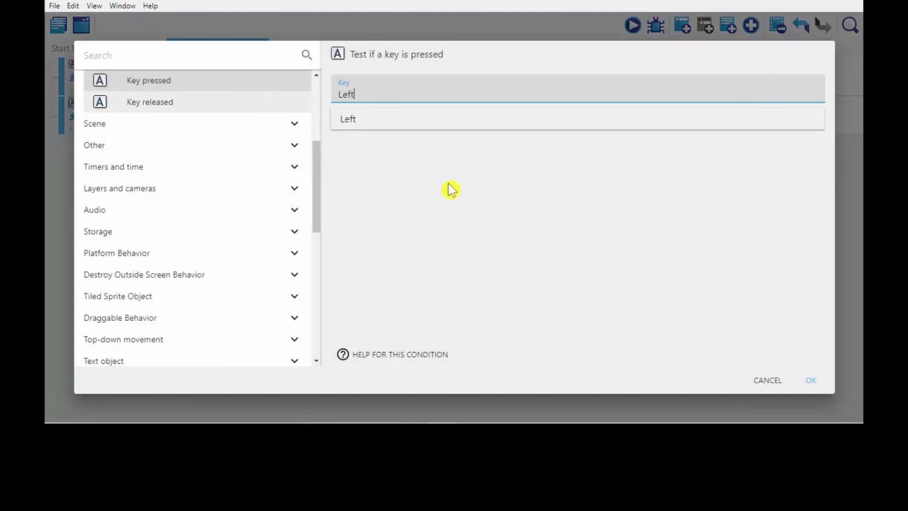
pyautogui.click(808, 384)
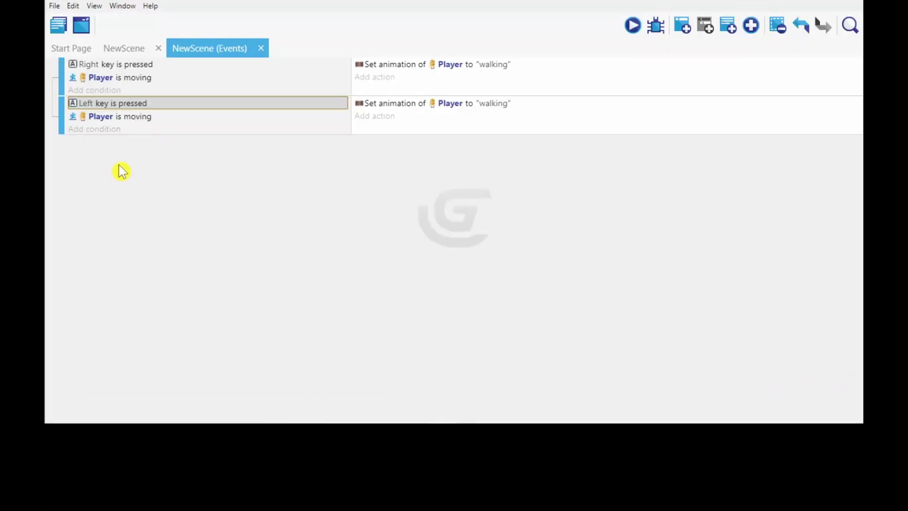
pyautogui.click(106, 117)
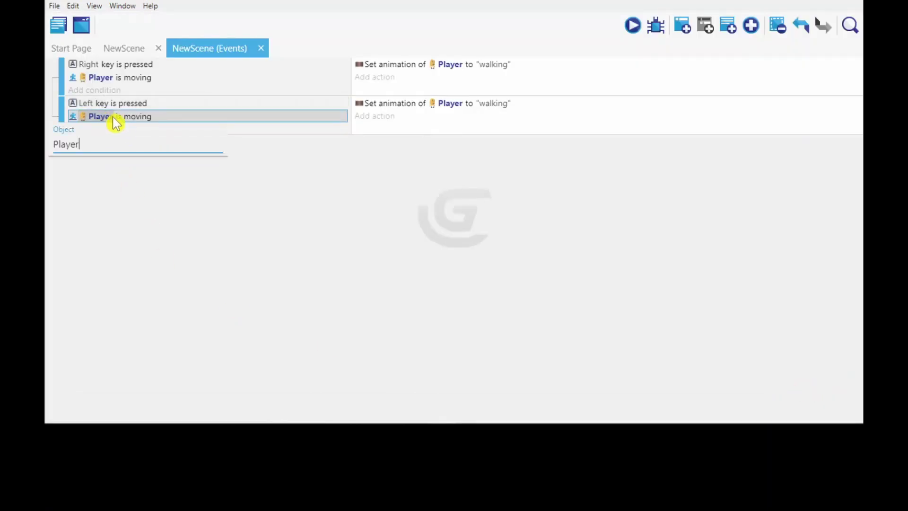
pyautogui.doubleClick(127, 118)
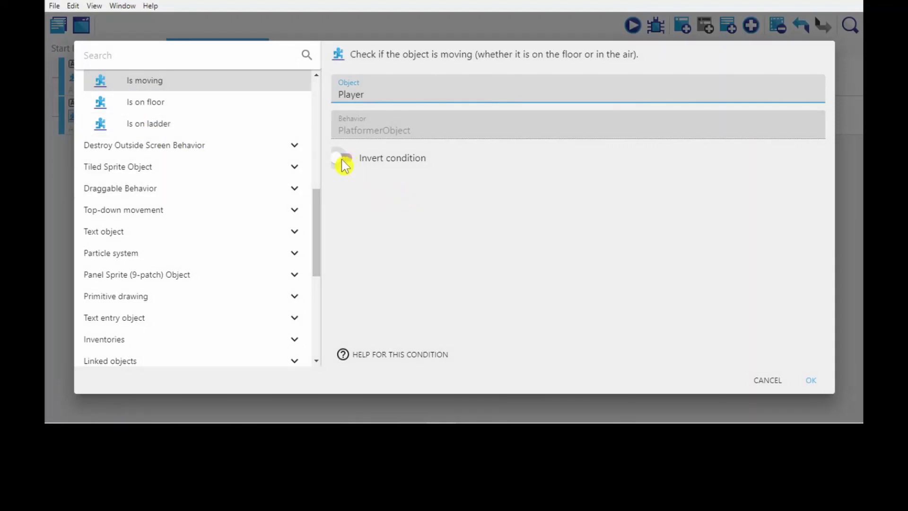
pyautogui.click(343, 159)
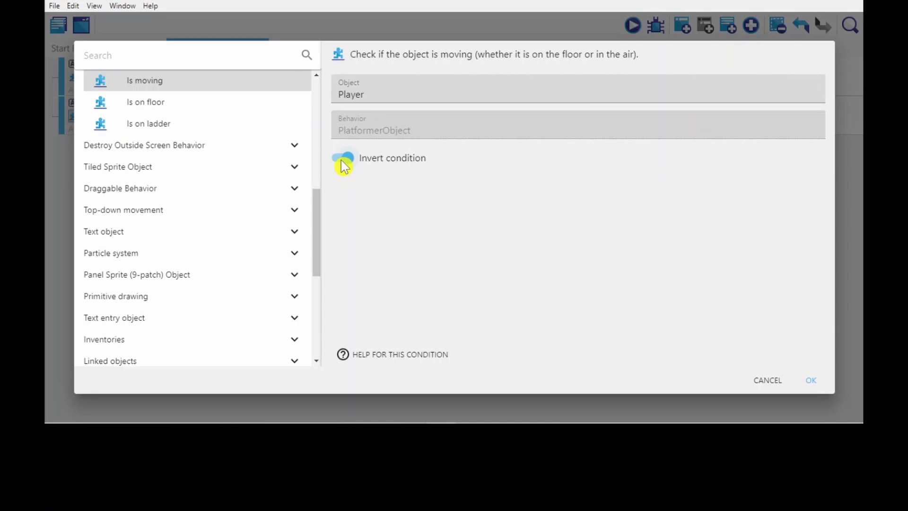
pyautogui.click(356, 160)
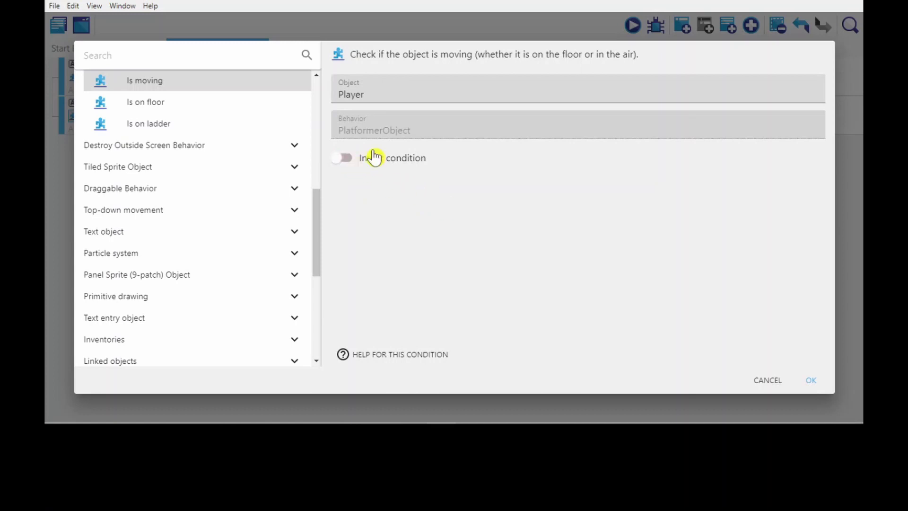
pyautogui.click(769, 381)
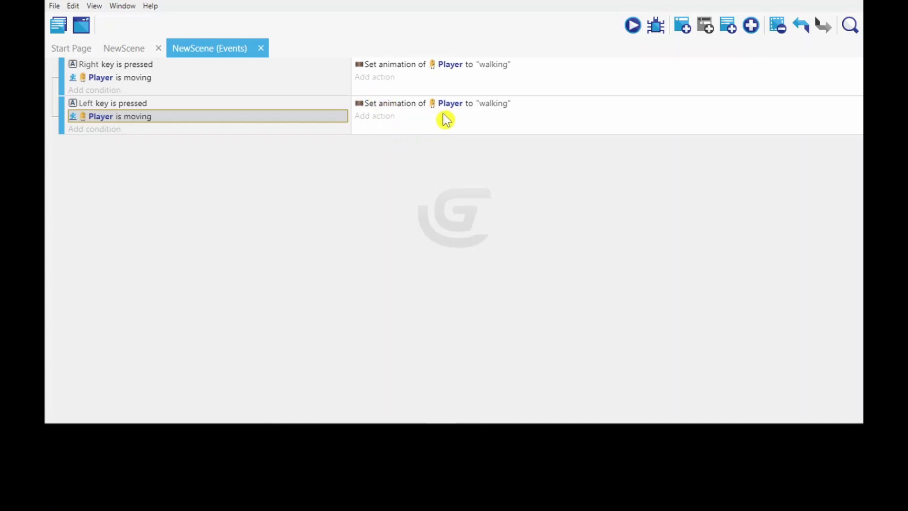
pyautogui.click(391, 108)
pyautogui.doubleClick(430, 104)
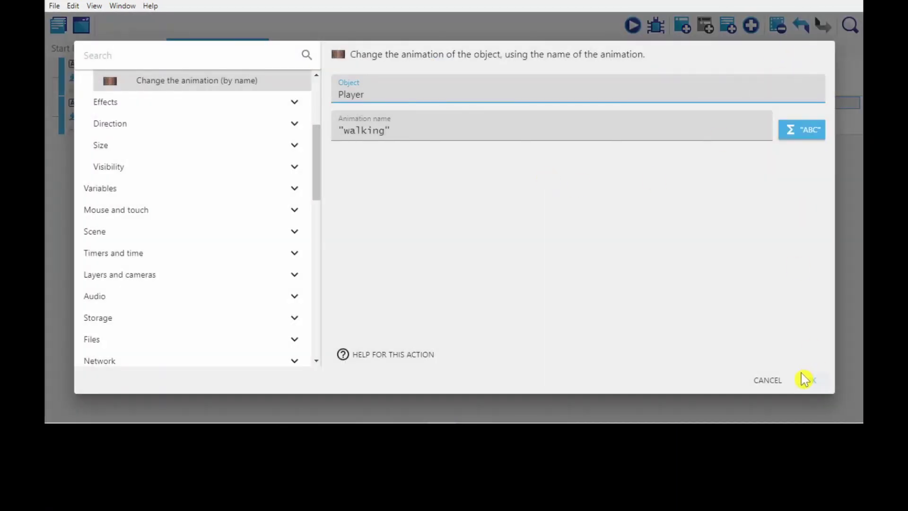
pyautogui.click(808, 381)
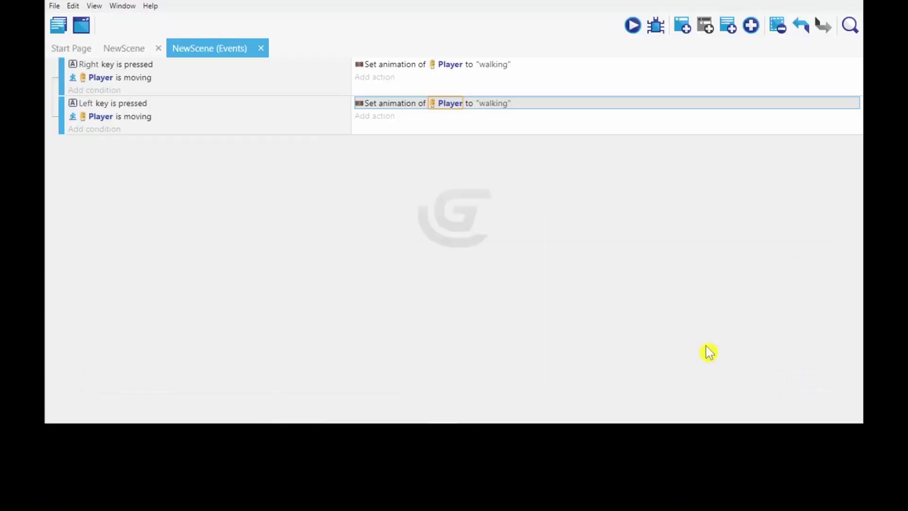
# Add a "Flip the object horizontally" action for Player to the Left key event with flipping activated
pyautogui.click(371, 121)
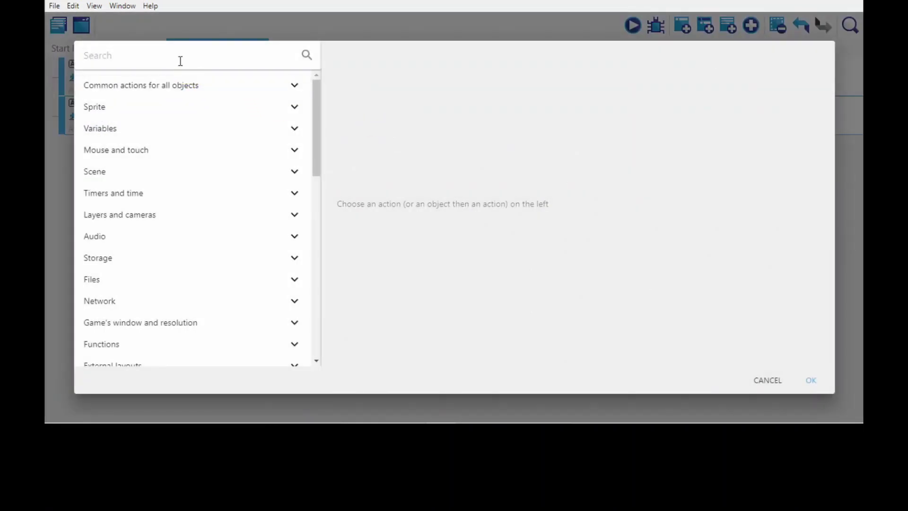
pyautogui.write('flip')
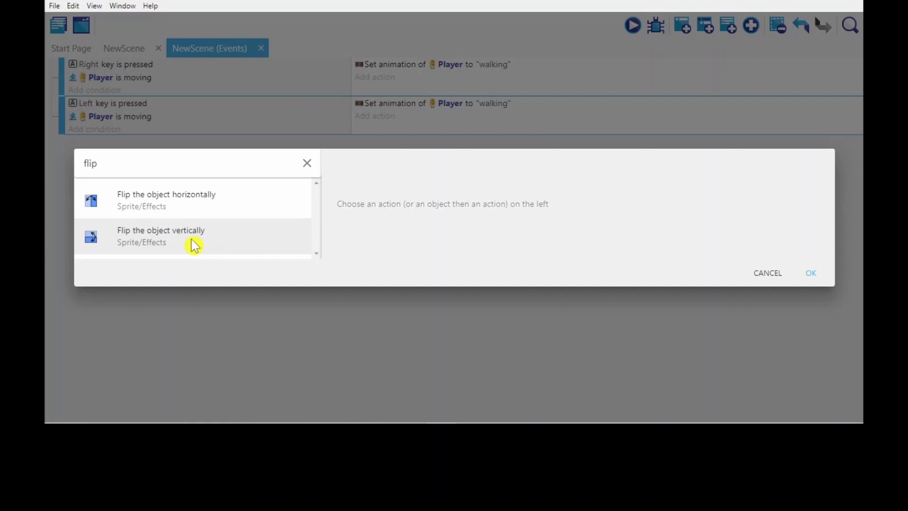
pyautogui.click(189, 213)
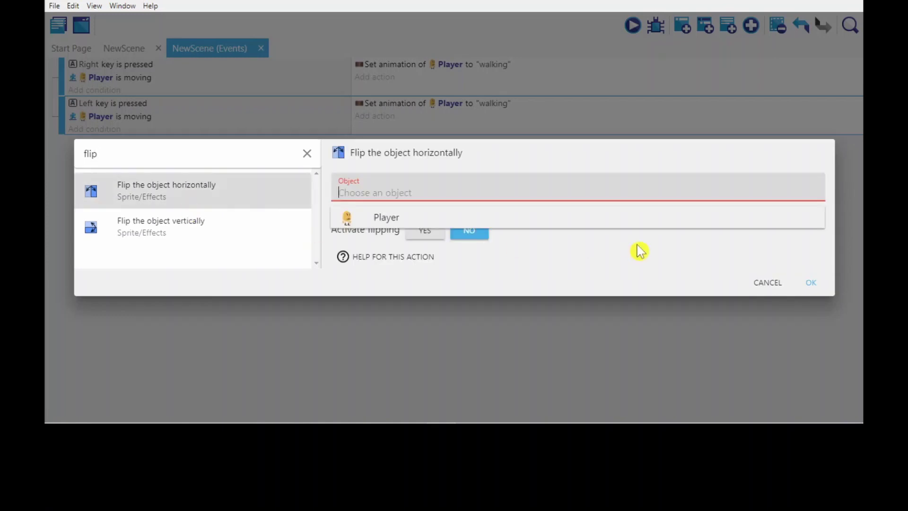
pyautogui.click(386, 219)
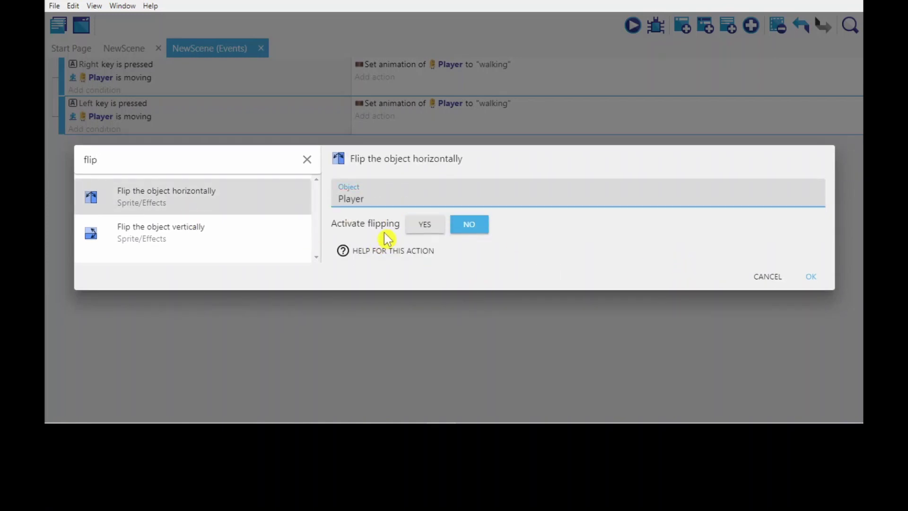
pyautogui.click(428, 227)
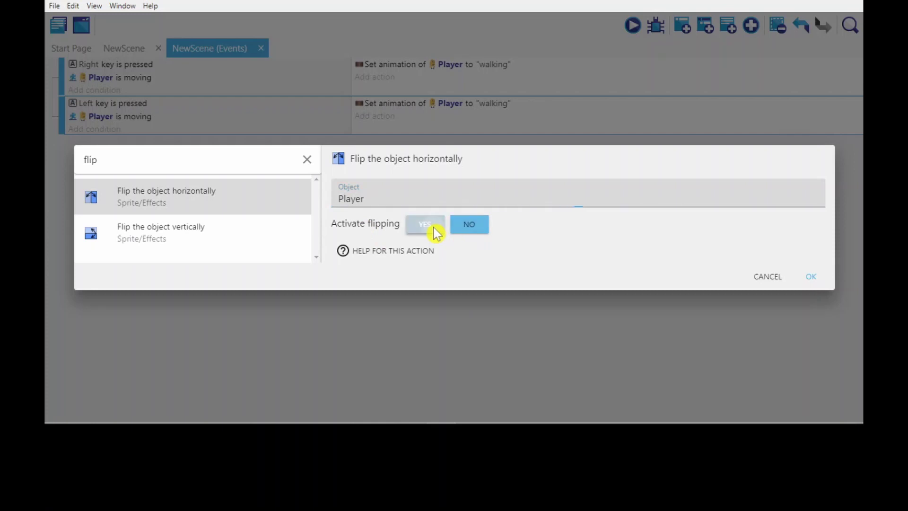
pyautogui.click(817, 279)
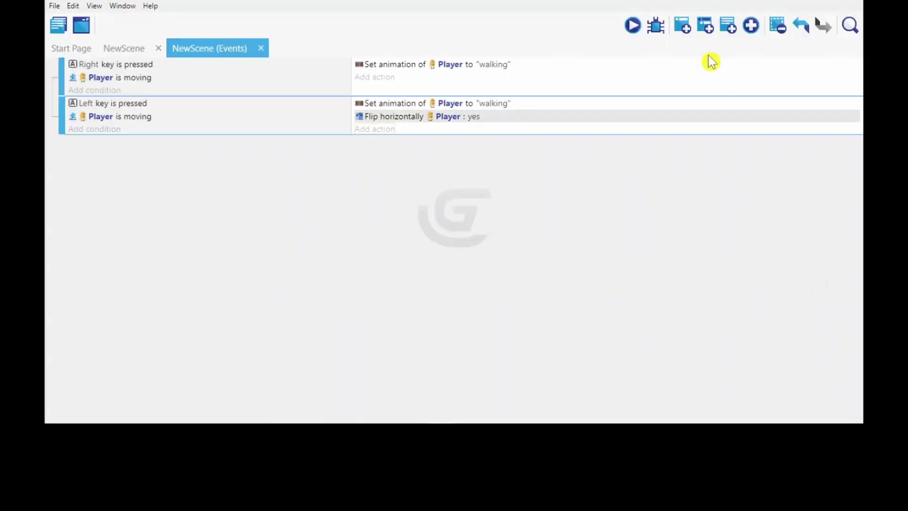
# Preview the scene, walking the Player left and right to check the horizontal flip, and close the preview
pyautogui.click(632, 25)
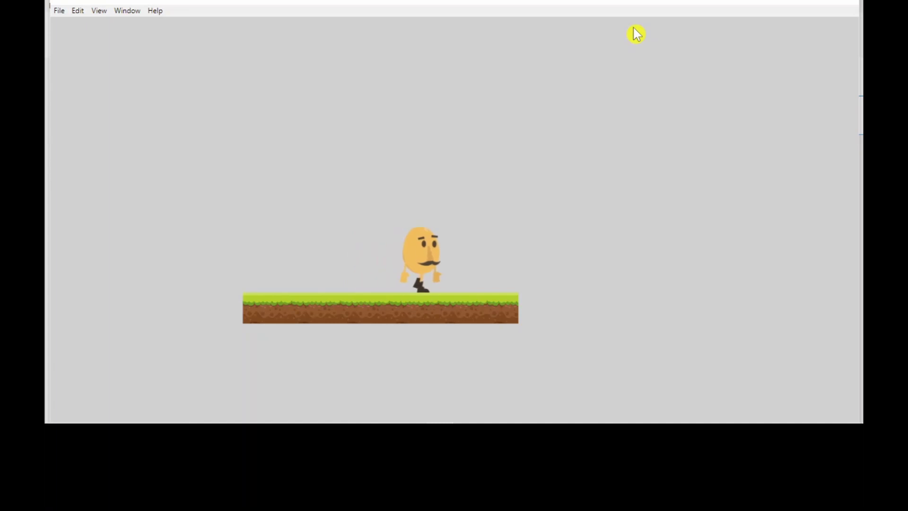
pyautogui.press('Left')
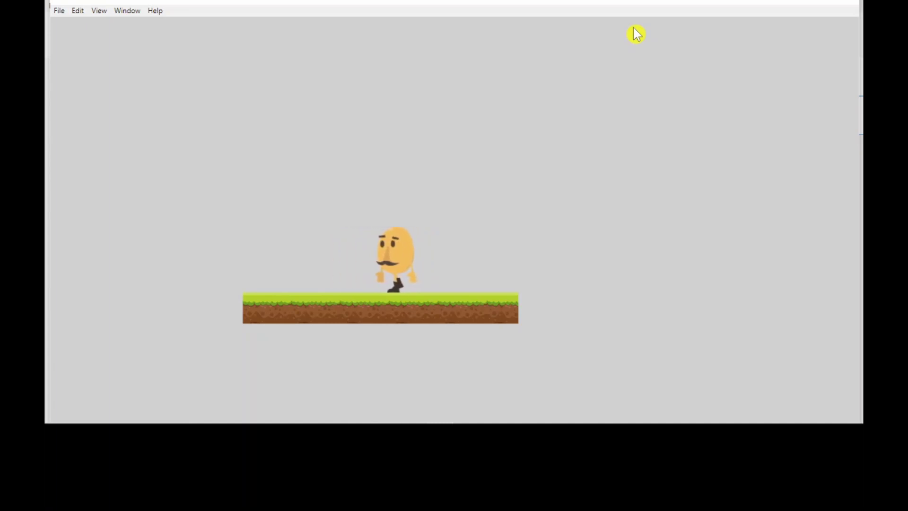
pyautogui.press('Right')
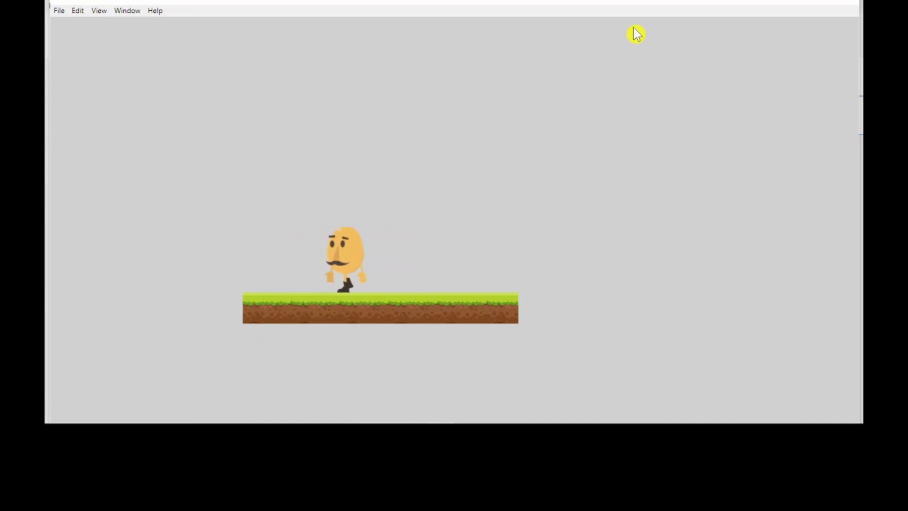
pyautogui.press('Left')
pyautogui.press('Right')
pyautogui.click(842, 5)
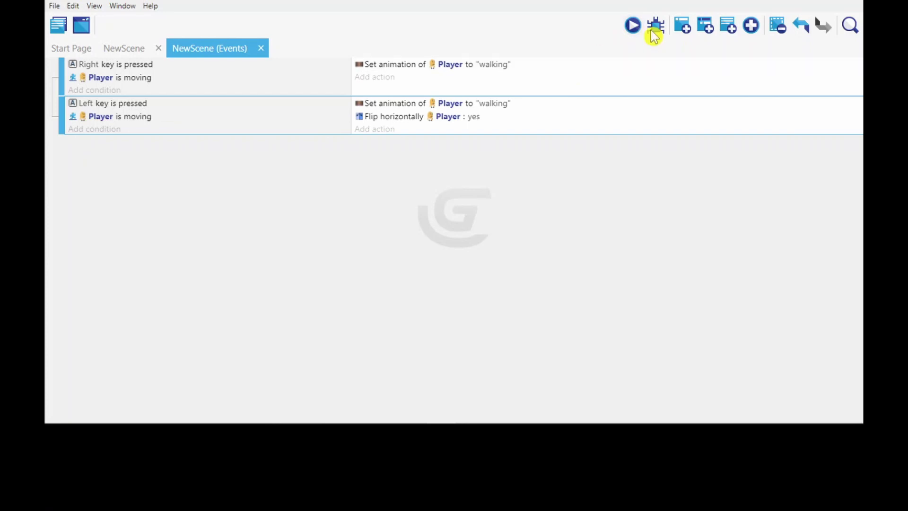
# Preview the scene again, walking the Player right first and then left to compare its facing, and close the preview
pyautogui.click(633, 26)
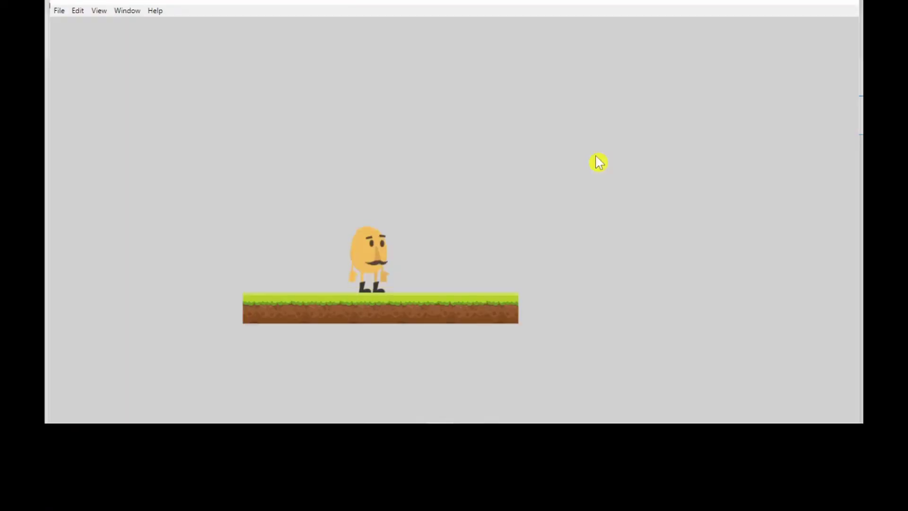
pyautogui.press('Right')
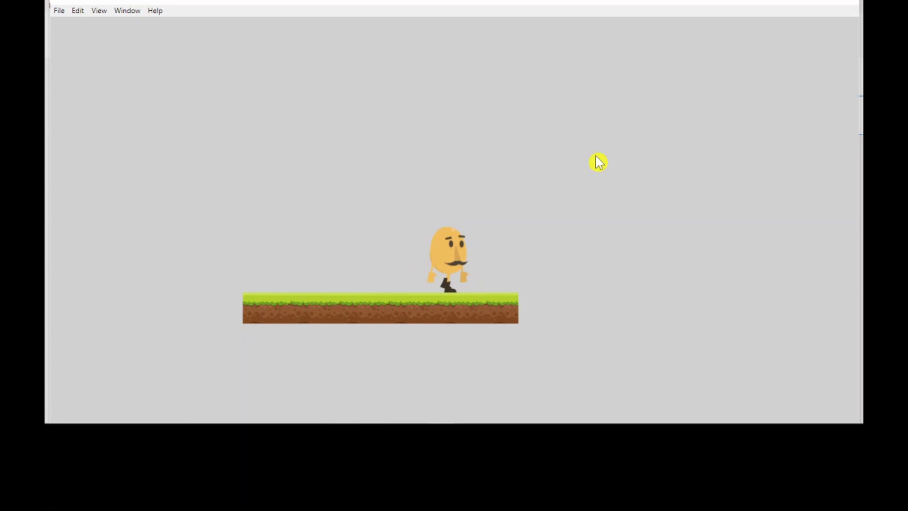
pyautogui.press('Left')
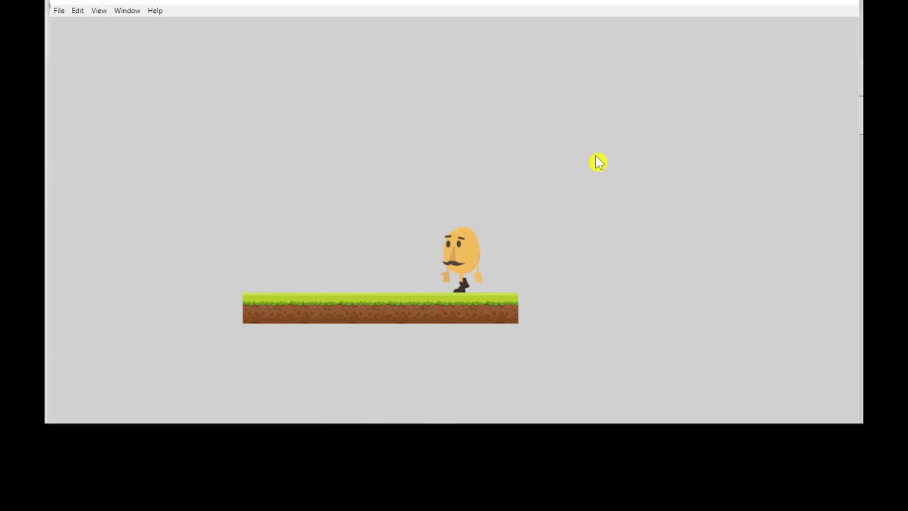
pyautogui.press('Left')
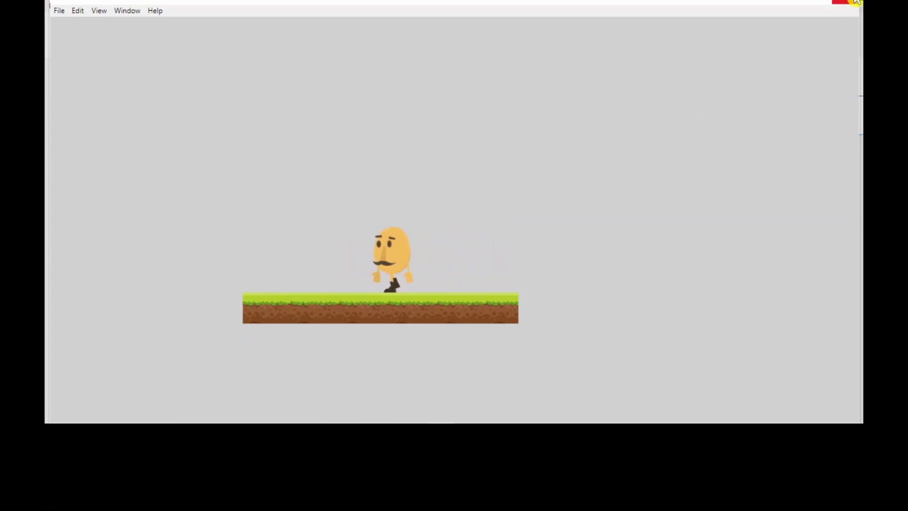
pyautogui.click(851, 2)
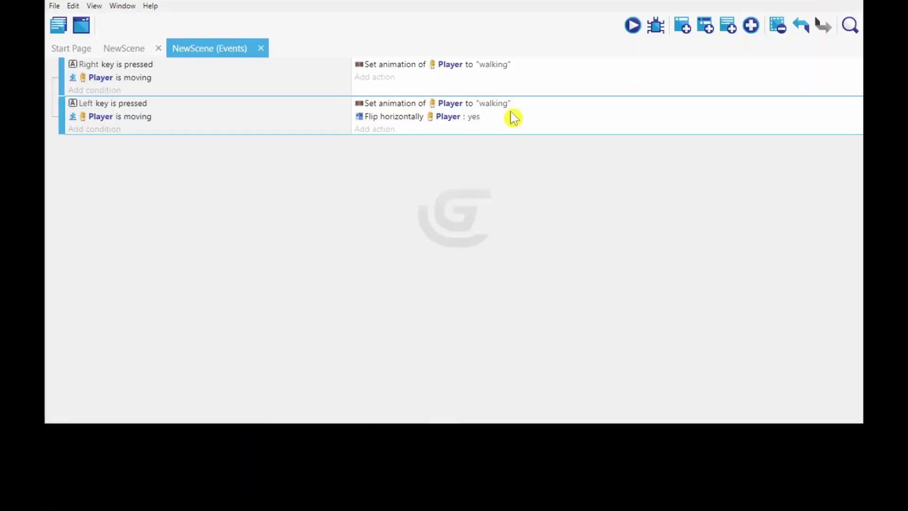
# Add a "Flip the object horizontally" action for Player to the Right key event with flipping set to No
pyautogui.click(384, 79)
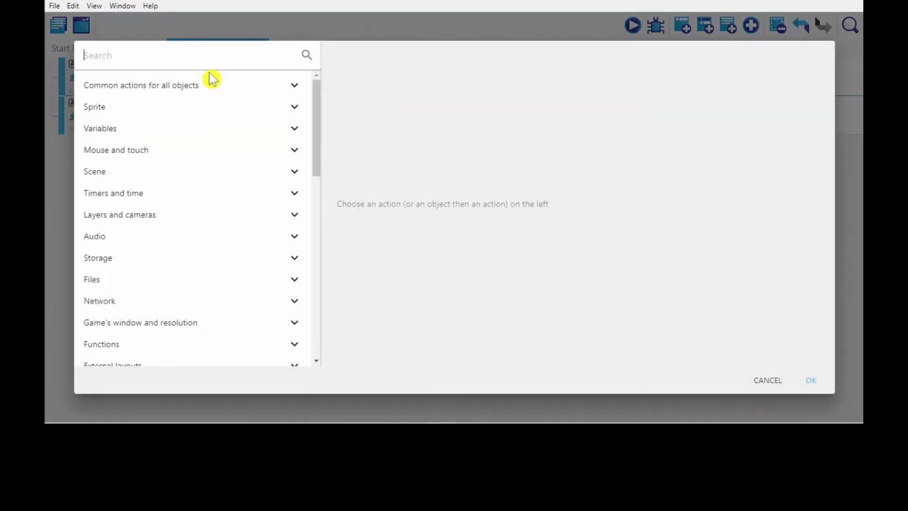
pyautogui.write('flip')
pyautogui.click(198, 208)
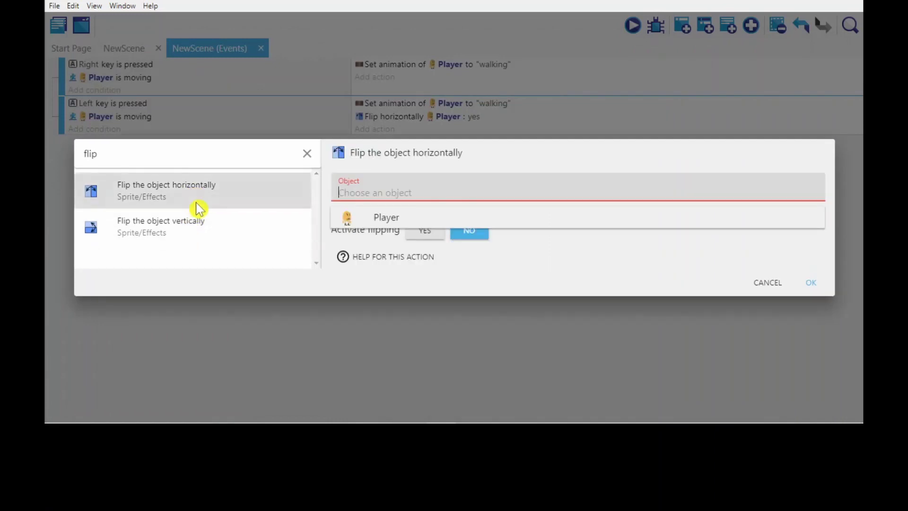
pyautogui.click(375, 215)
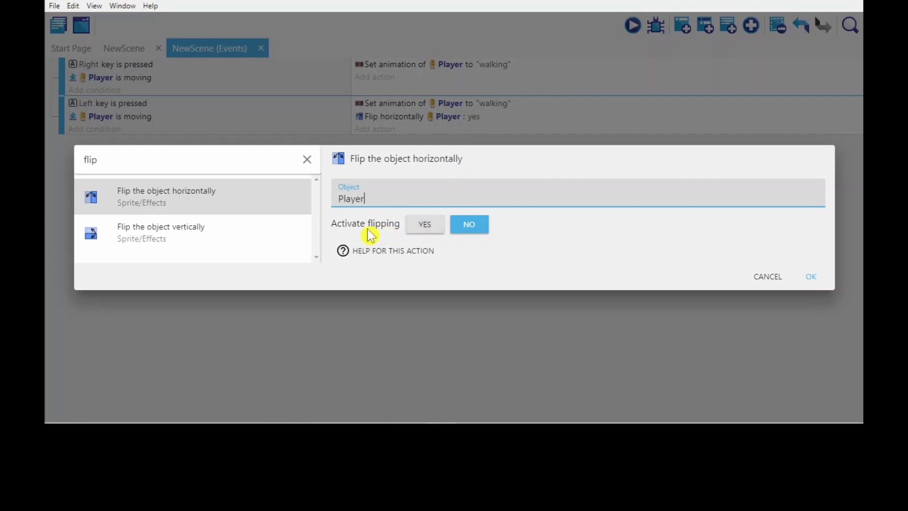
pyautogui.click(467, 232)
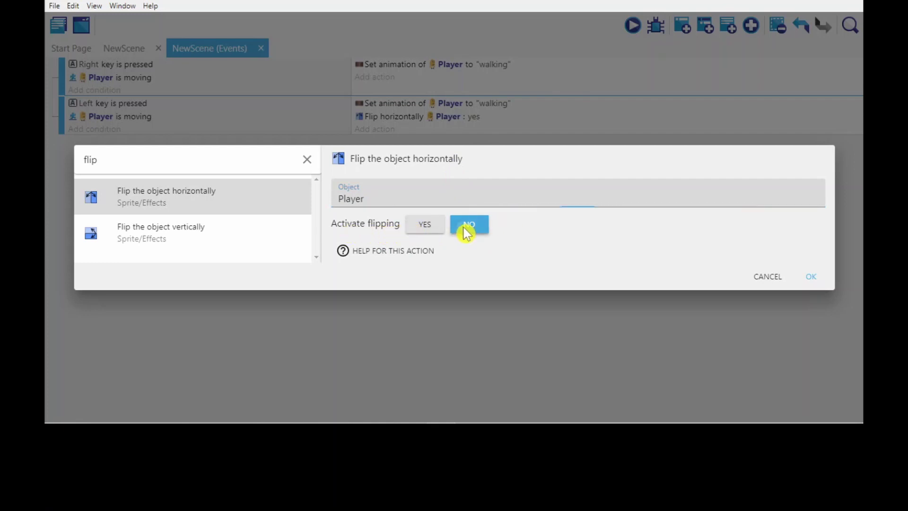
pyautogui.click(811, 277)
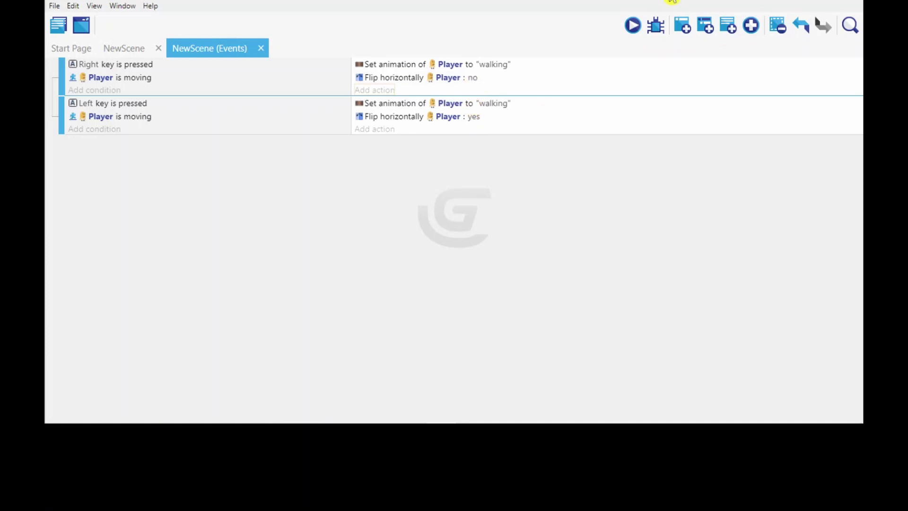
# Preview the scene, repeatedly alternating the Player's walking direction to check its facing with both flip actions, and close the preview
pyautogui.click(638, 28)
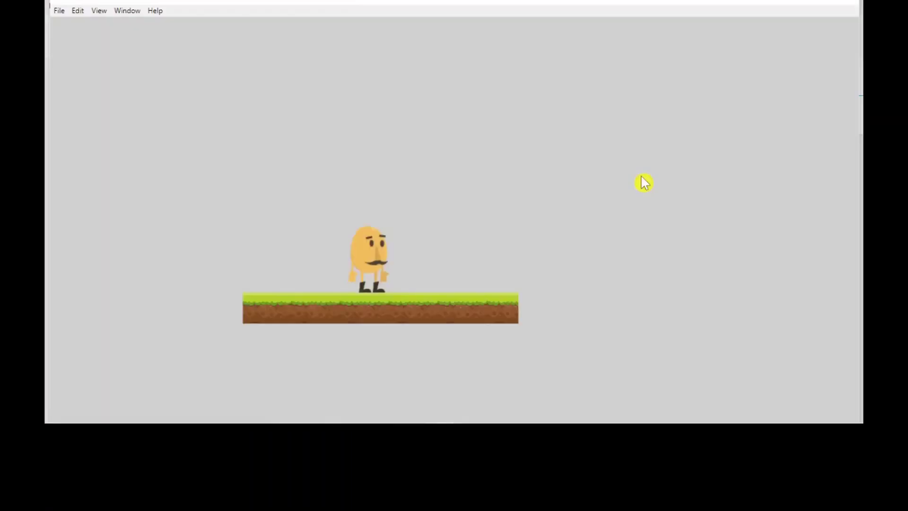
pyautogui.press('Right')
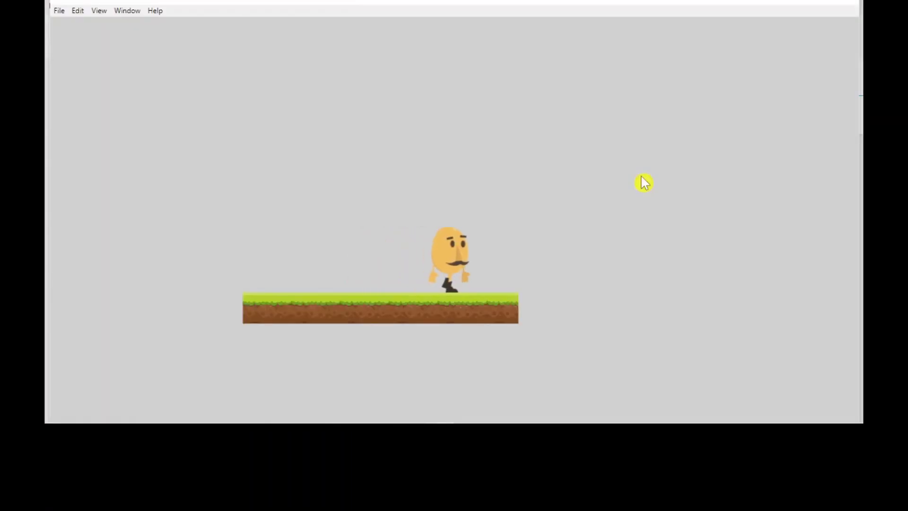
pyautogui.press('Left')
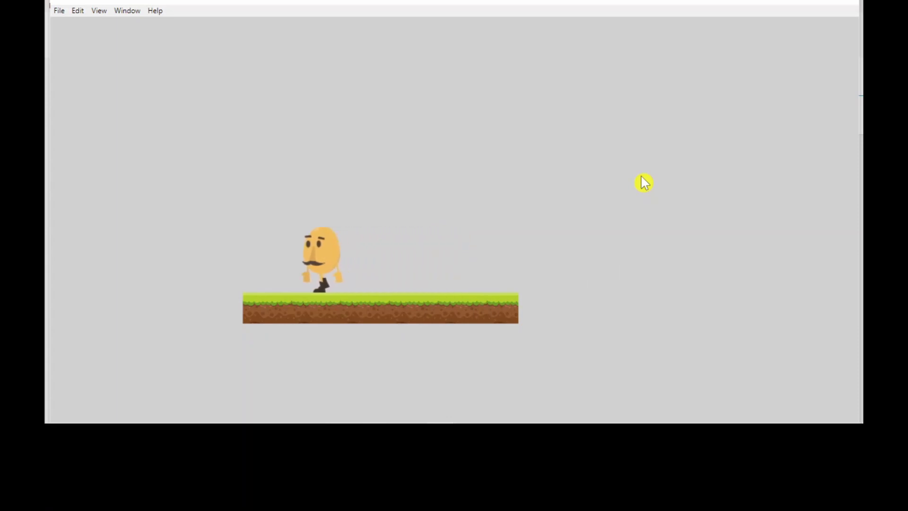
pyautogui.press('Right')
pyautogui.press('Left')
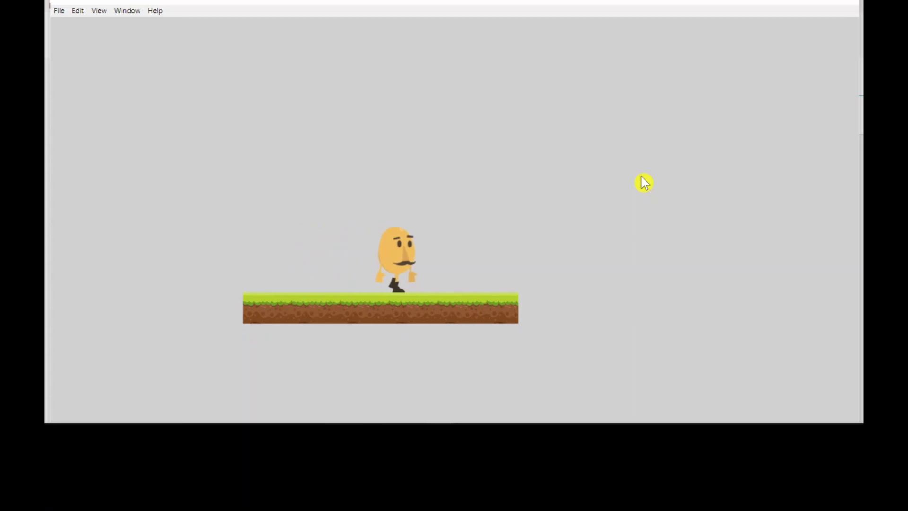
pyautogui.press('Left')
pyautogui.press('Right')
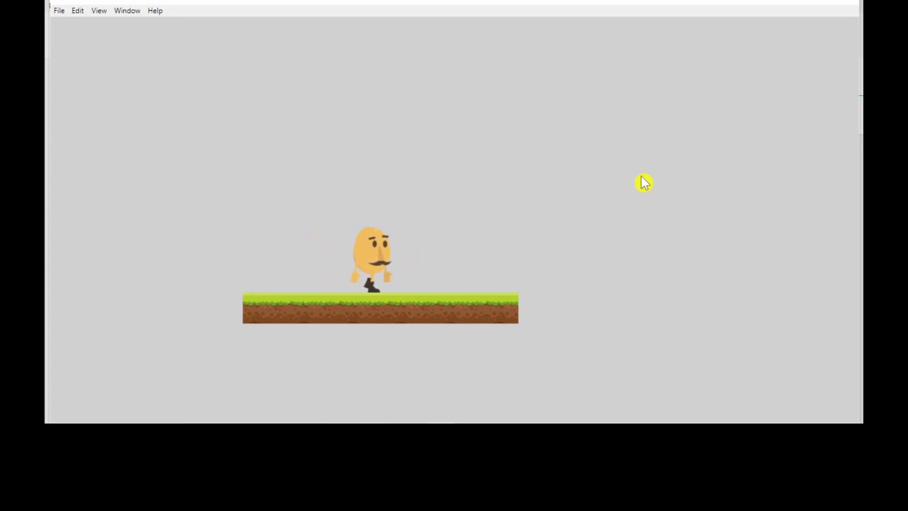
pyautogui.press('Left')
pyautogui.press('Right')
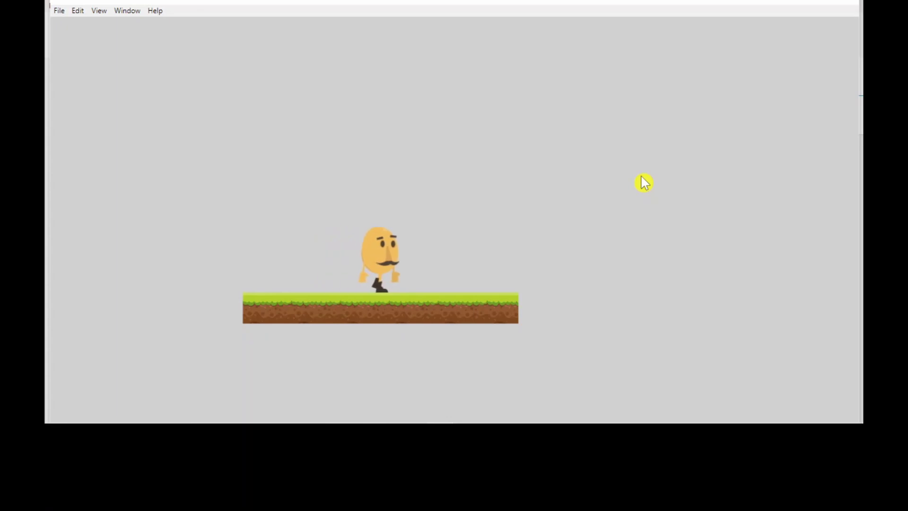
pyautogui.press('Left')
pyautogui.press('Right')
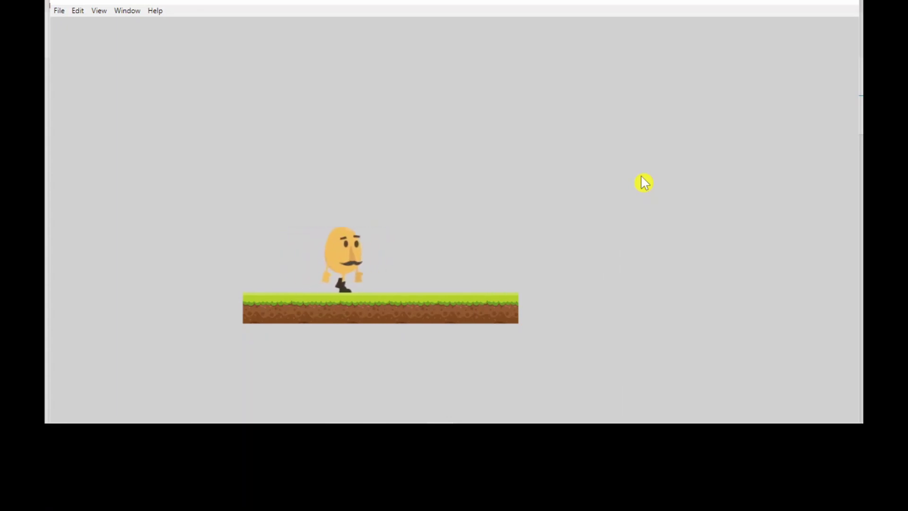
pyautogui.press('Left')
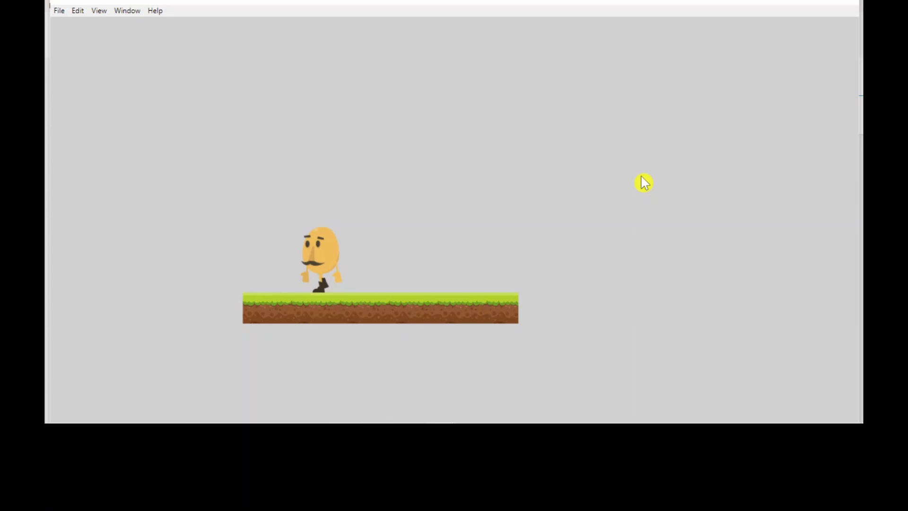
pyautogui.press('Right')
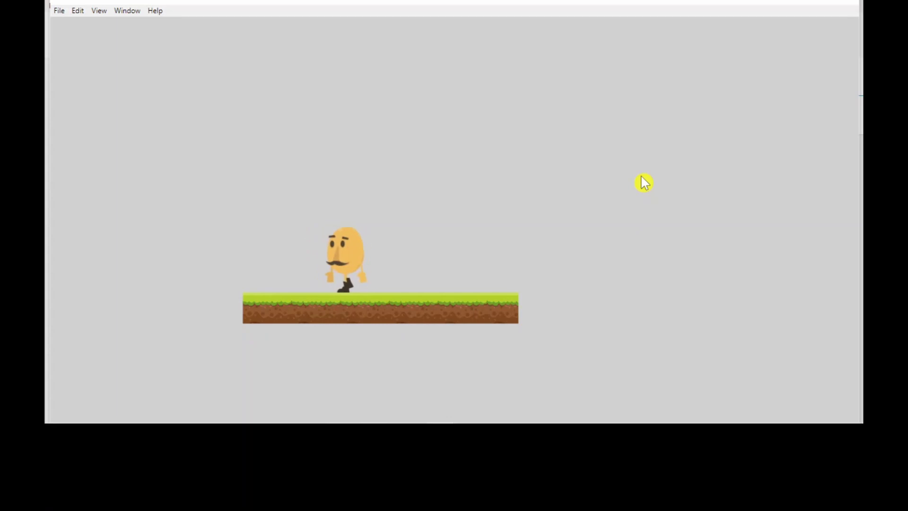
pyautogui.press('Left')
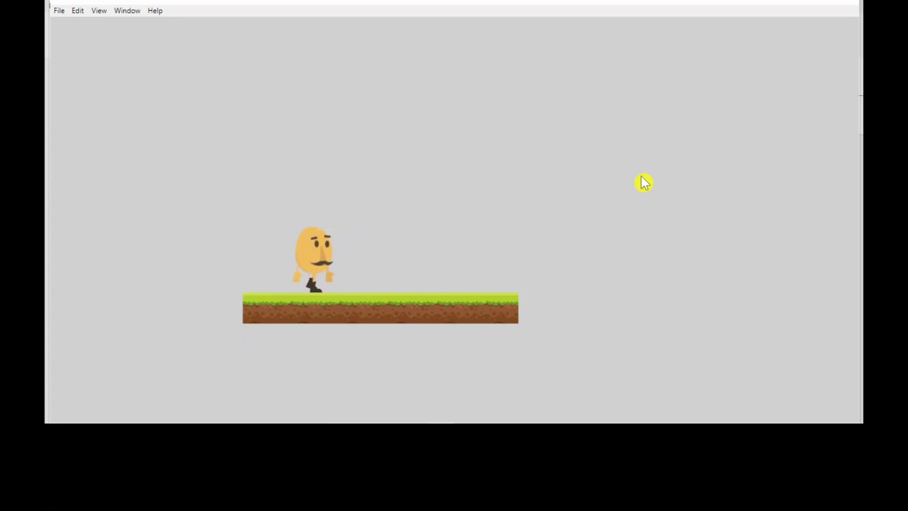
pyautogui.click(838, 2)
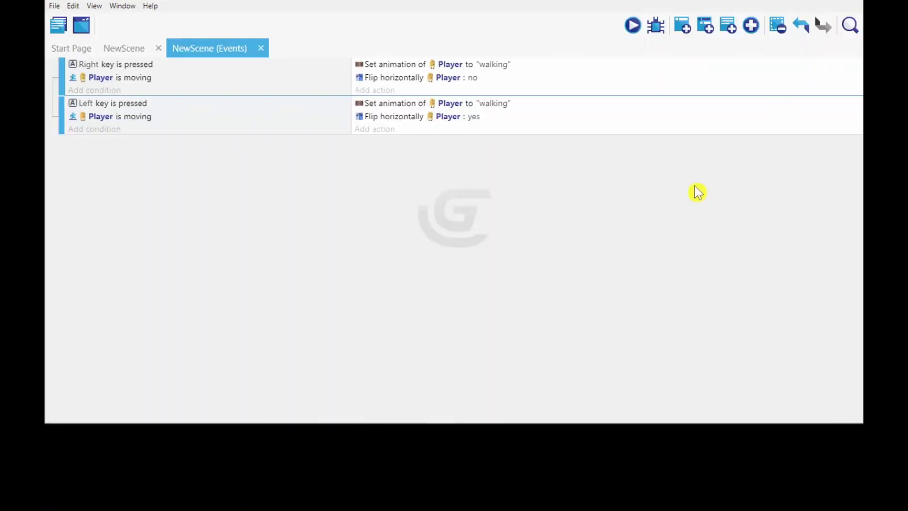